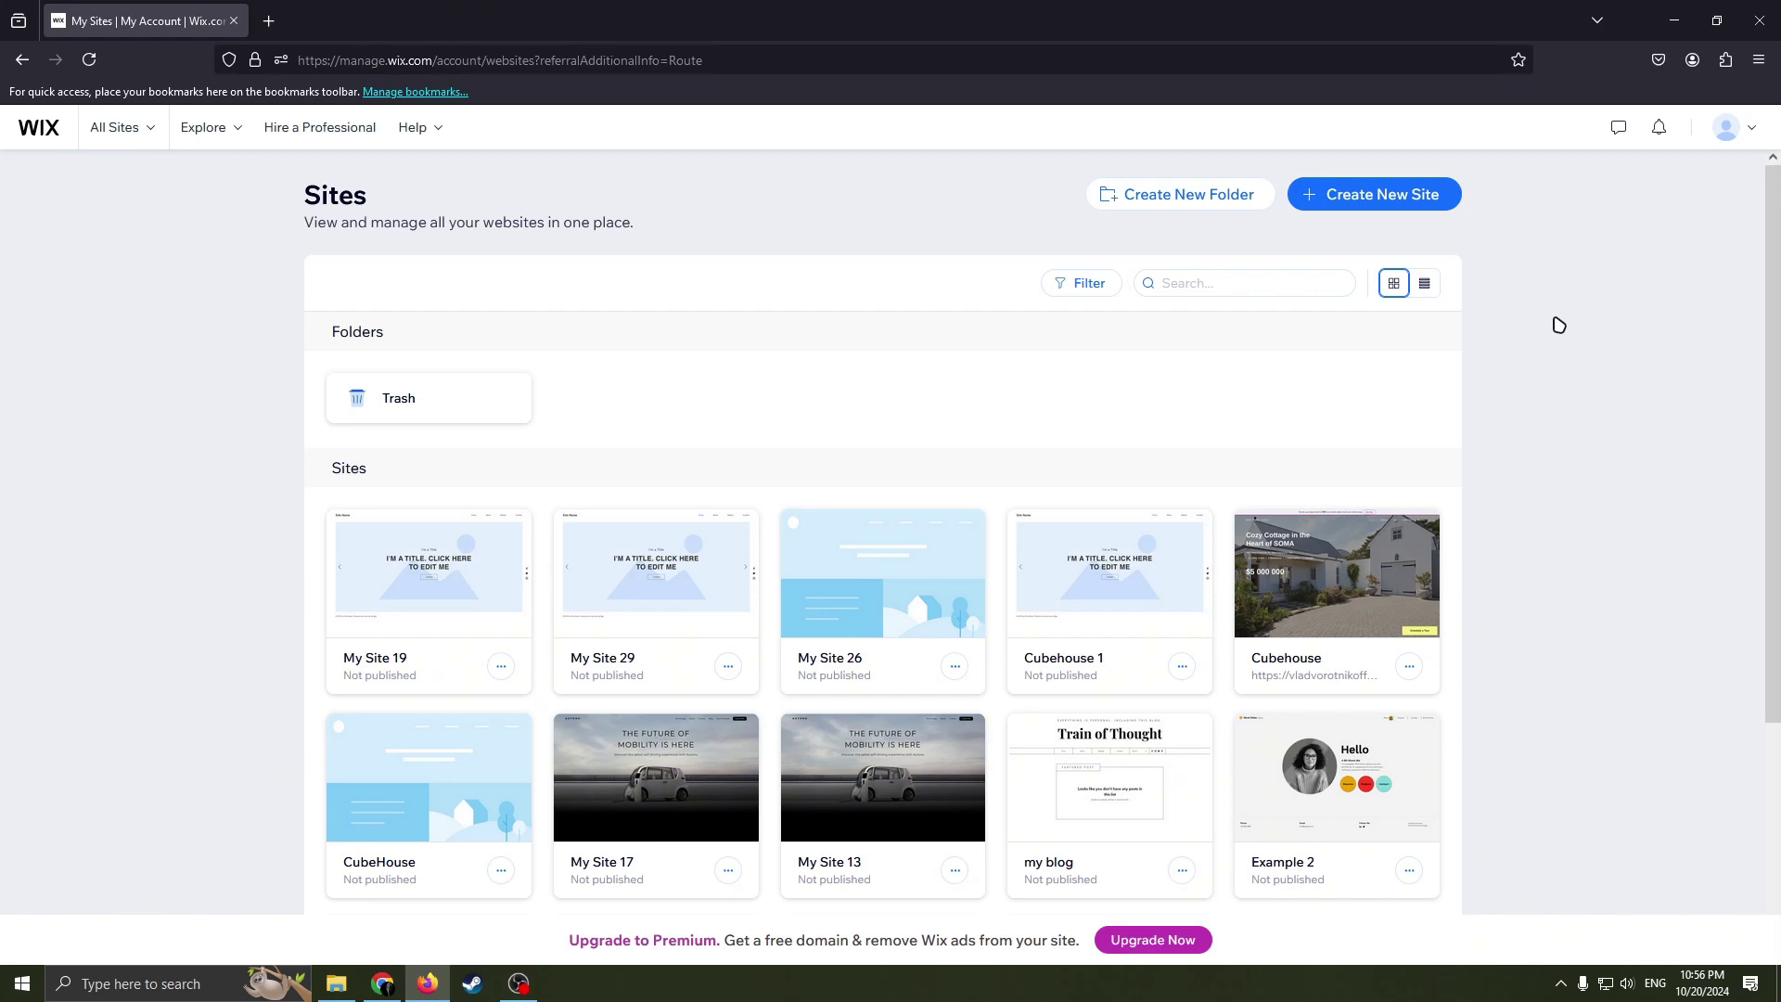
Start a brand new site and set it up without the AI chat
click(1750, 128)
scroll(1767, 209, down, 1)
scroll(1773, 220, up, 1)
scroll(1586, 271, down, 2)
scroll(1558, 292, up, 2)
click(1406, 195)
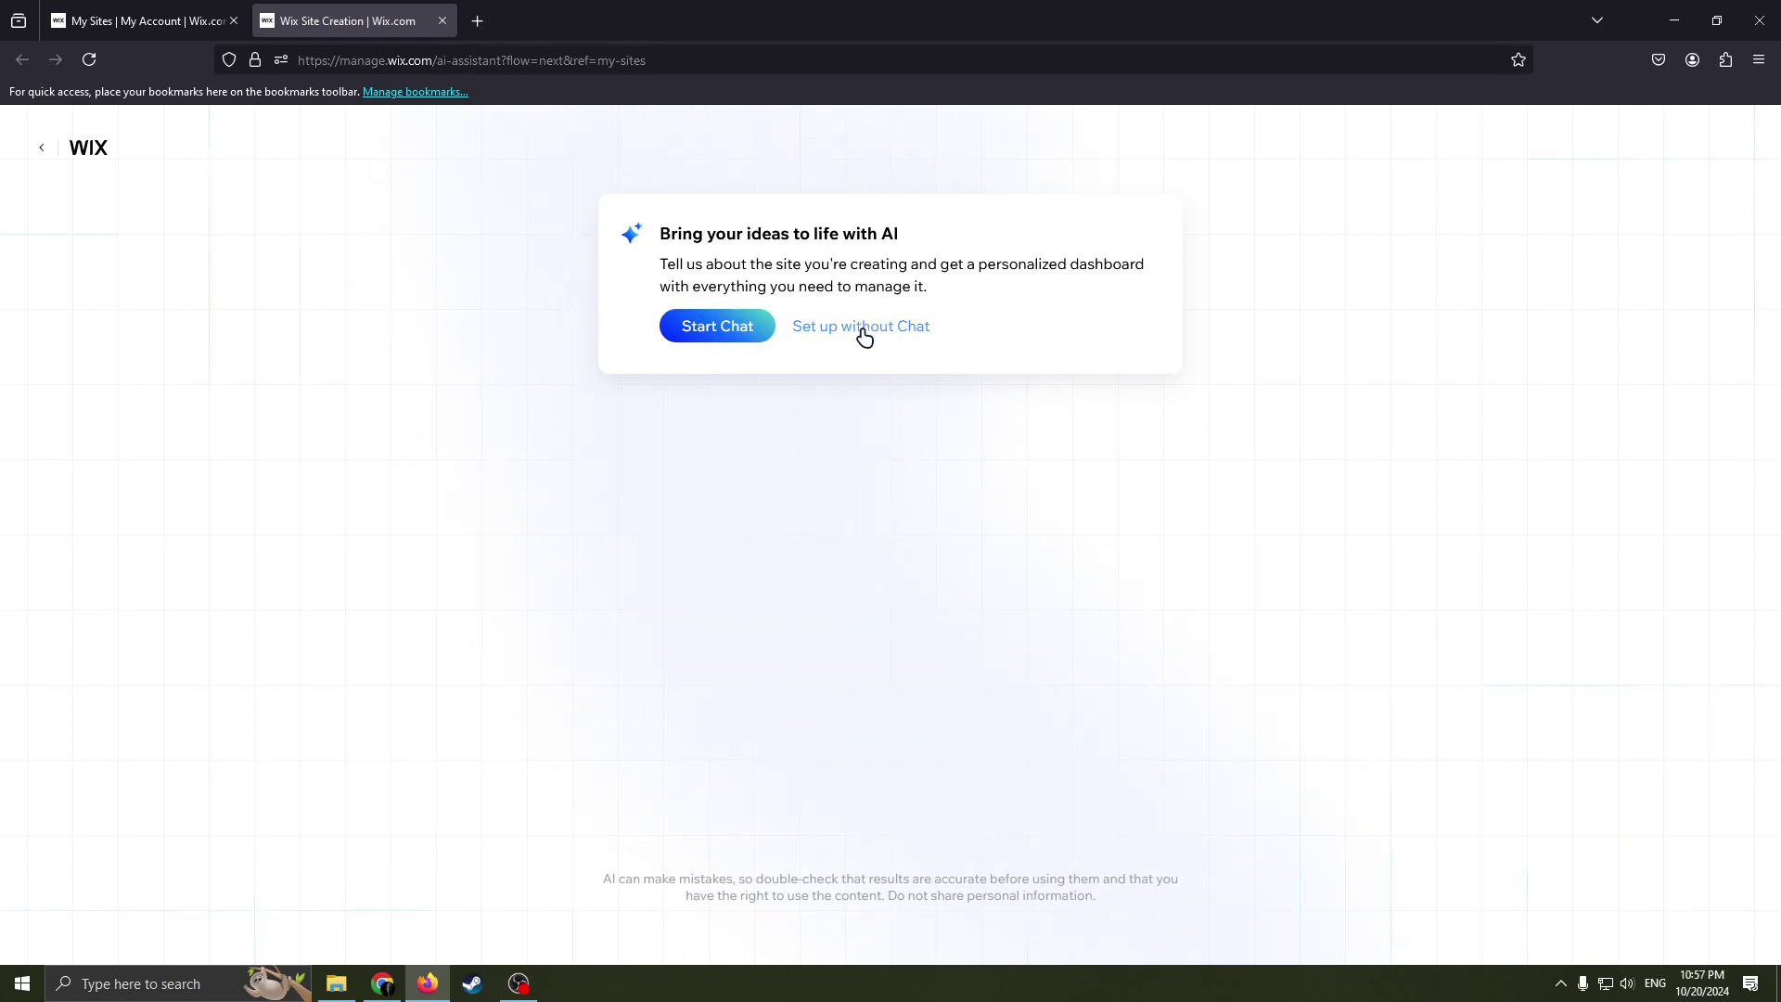
click(862, 330)
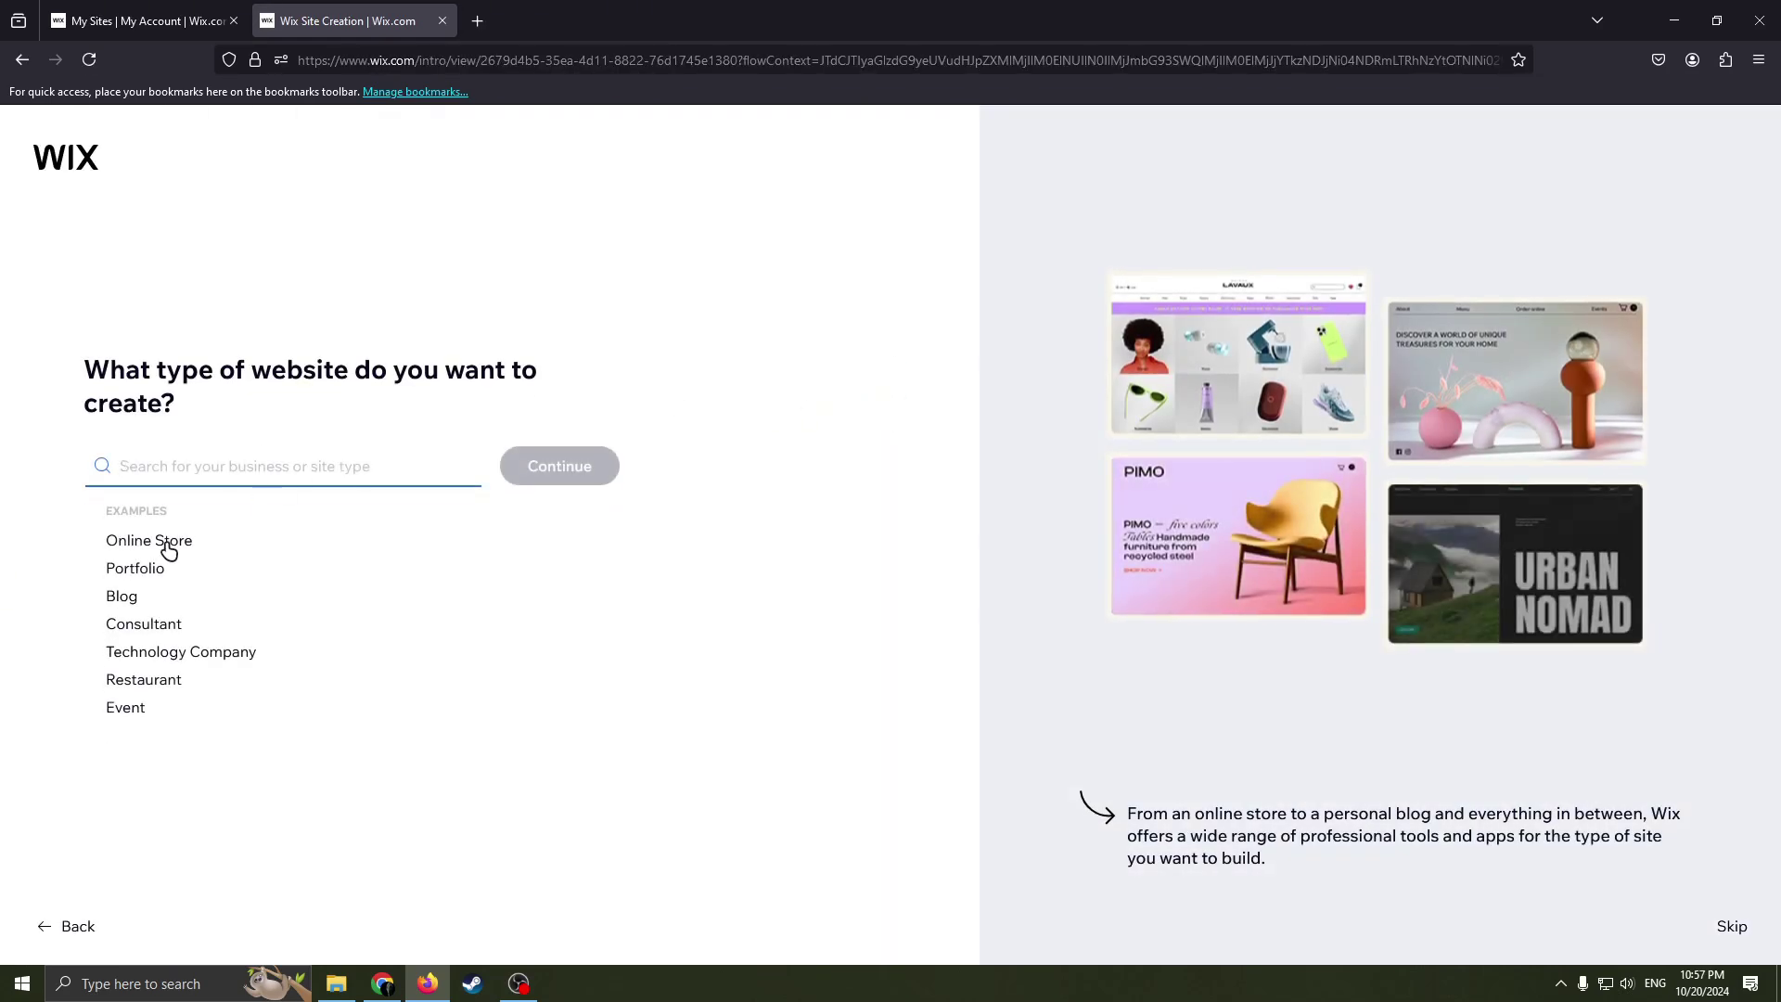
Set the website type to Online Store and continue
click(149, 541)
click(246, 465)
click(227, 512)
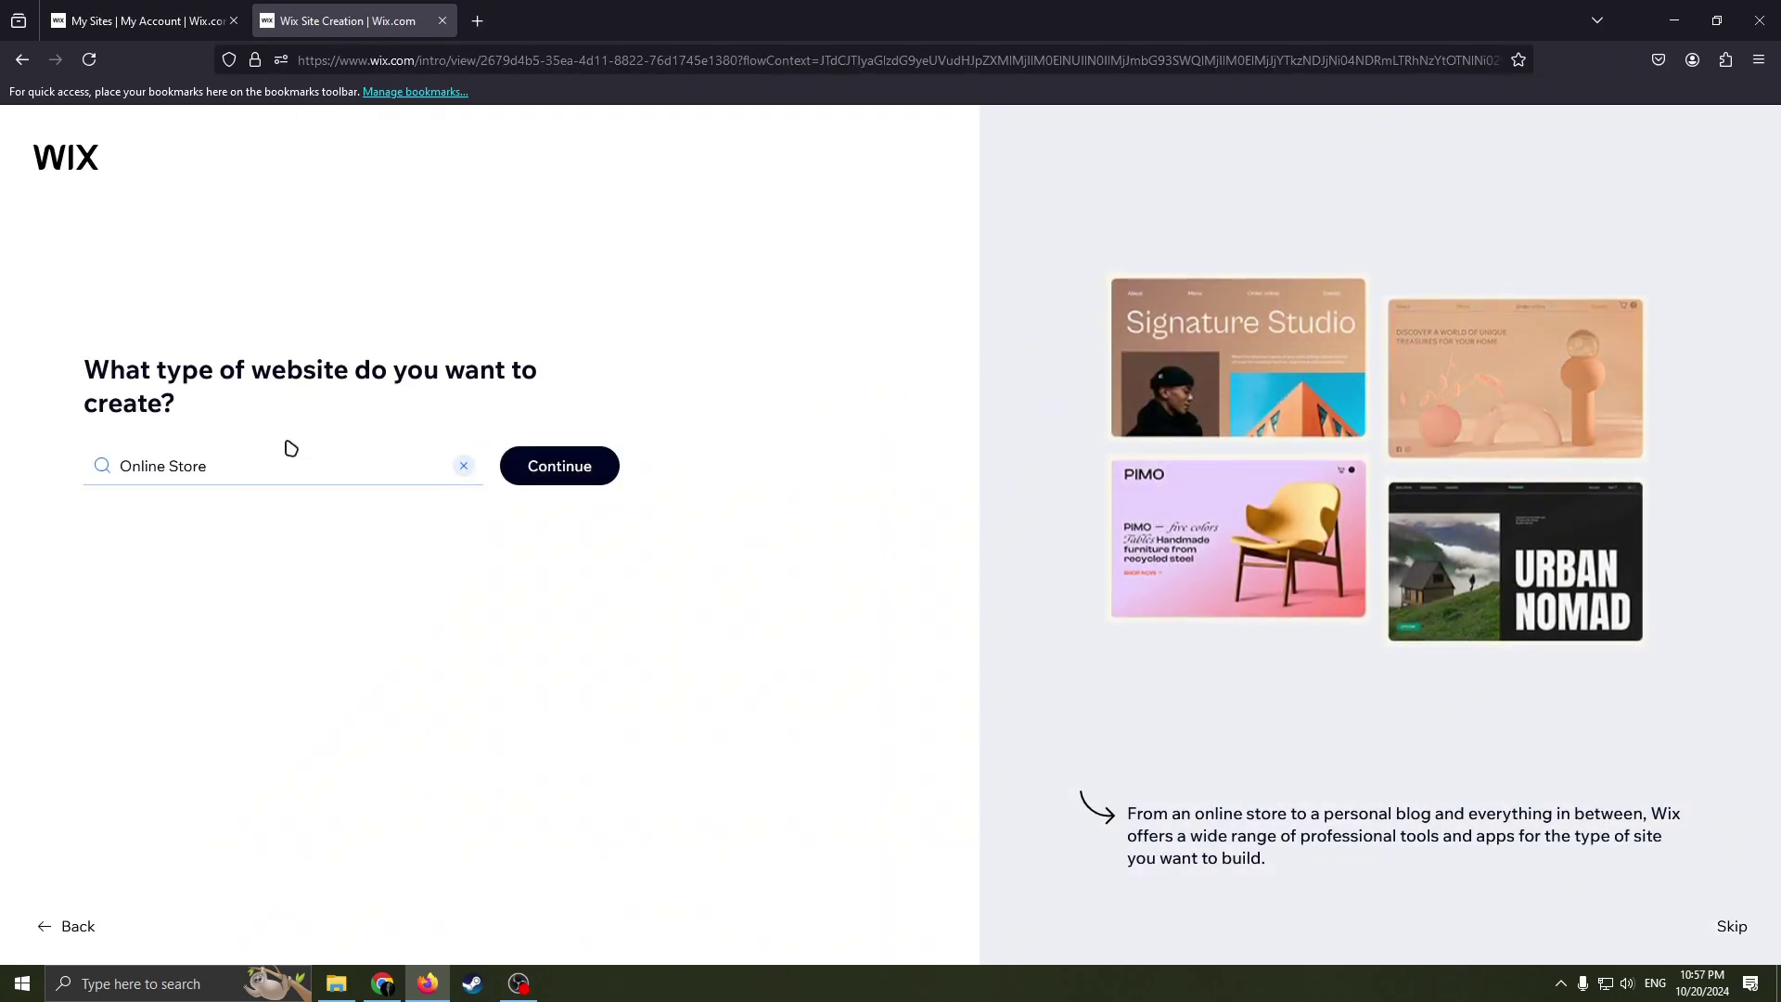
click(291, 464)
key(ctrl+a)
key(BackSpace)
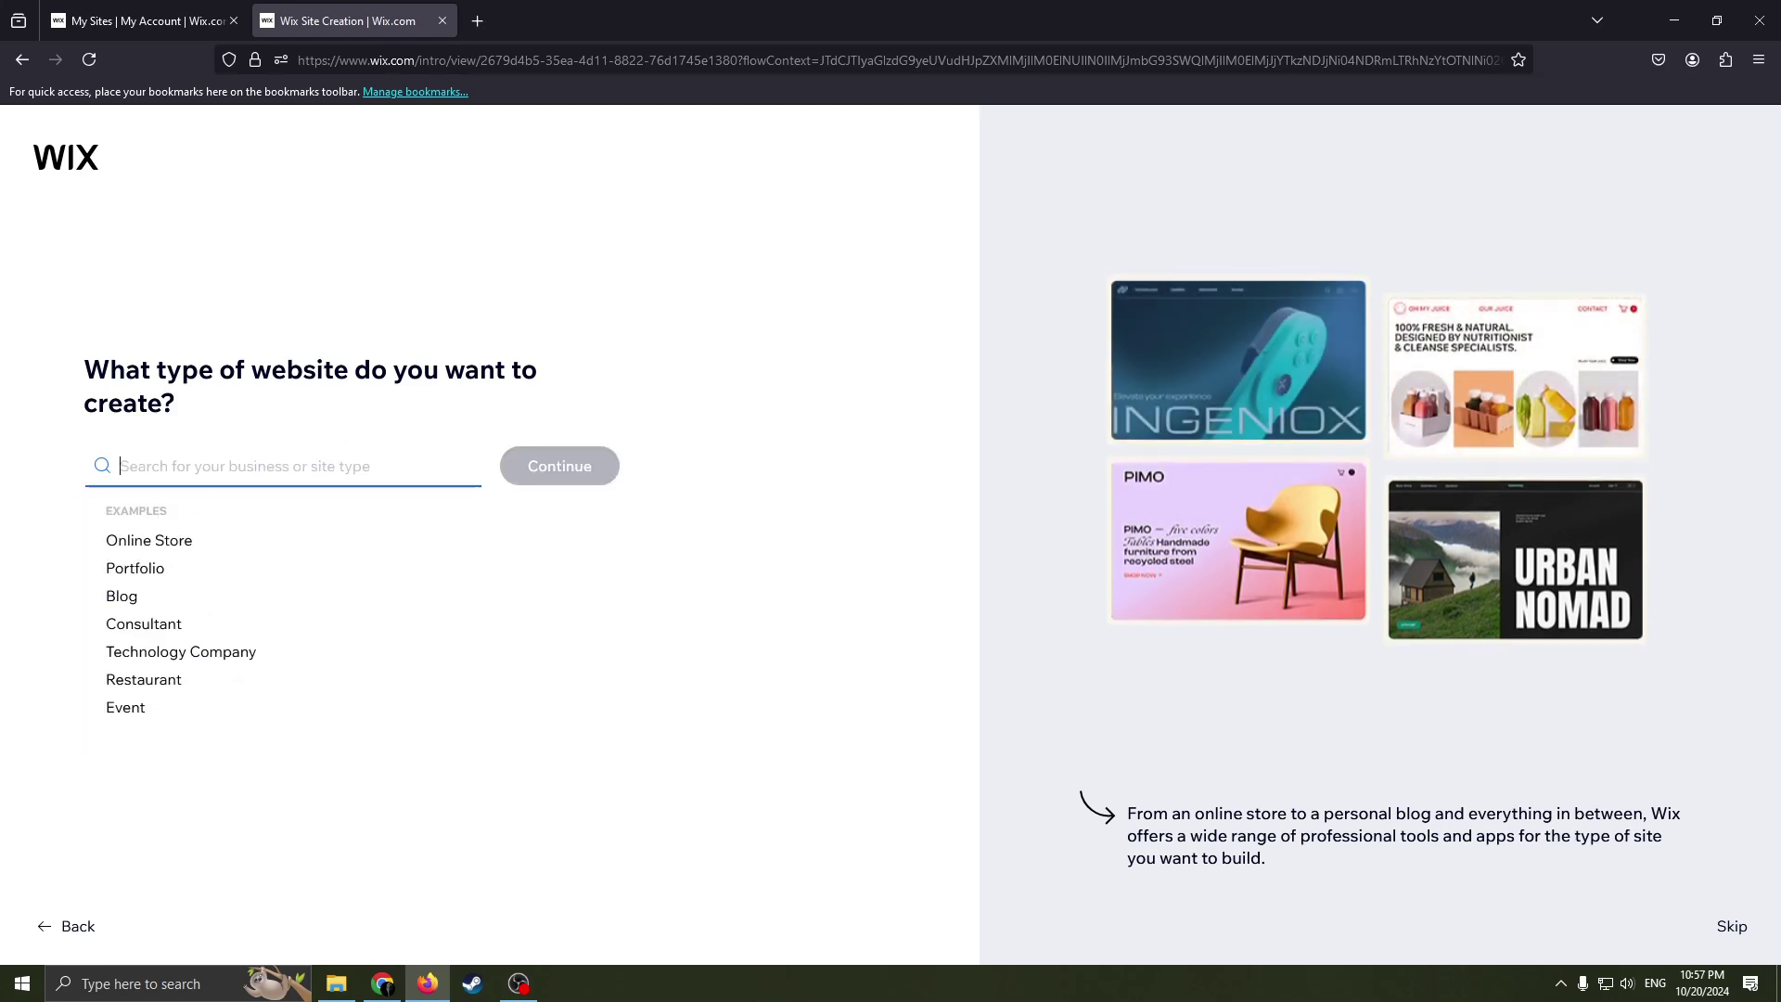
text(On)
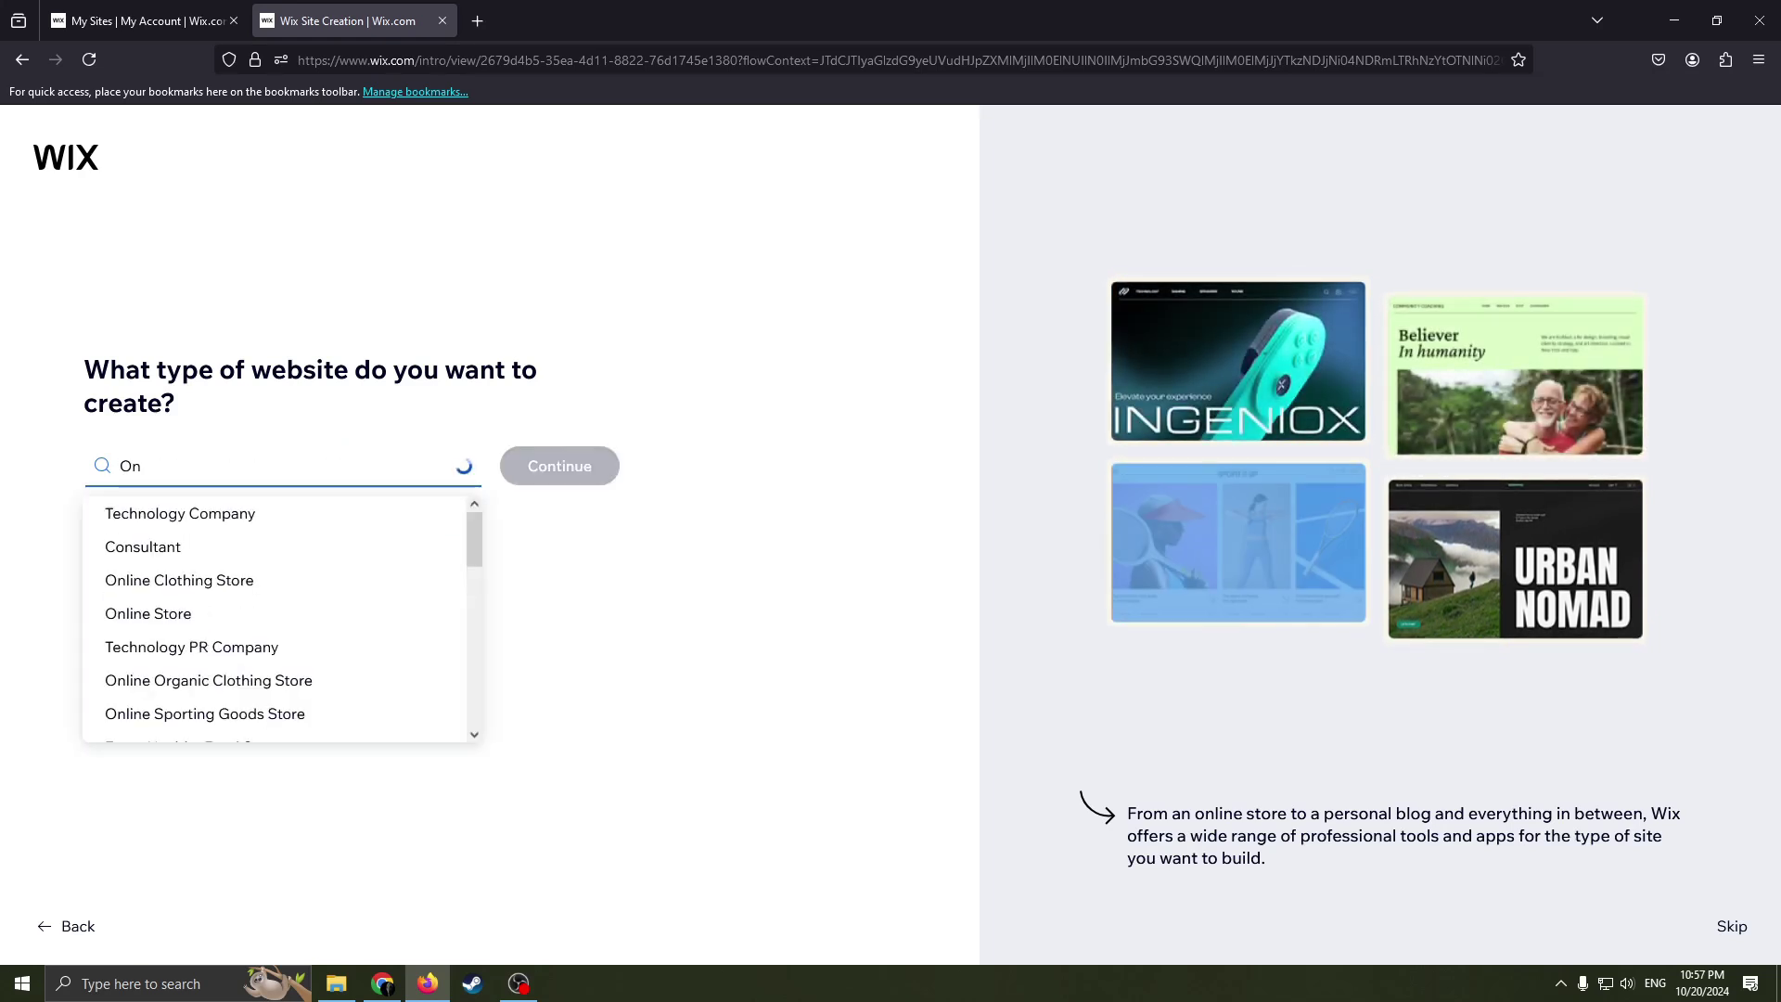
text(line)
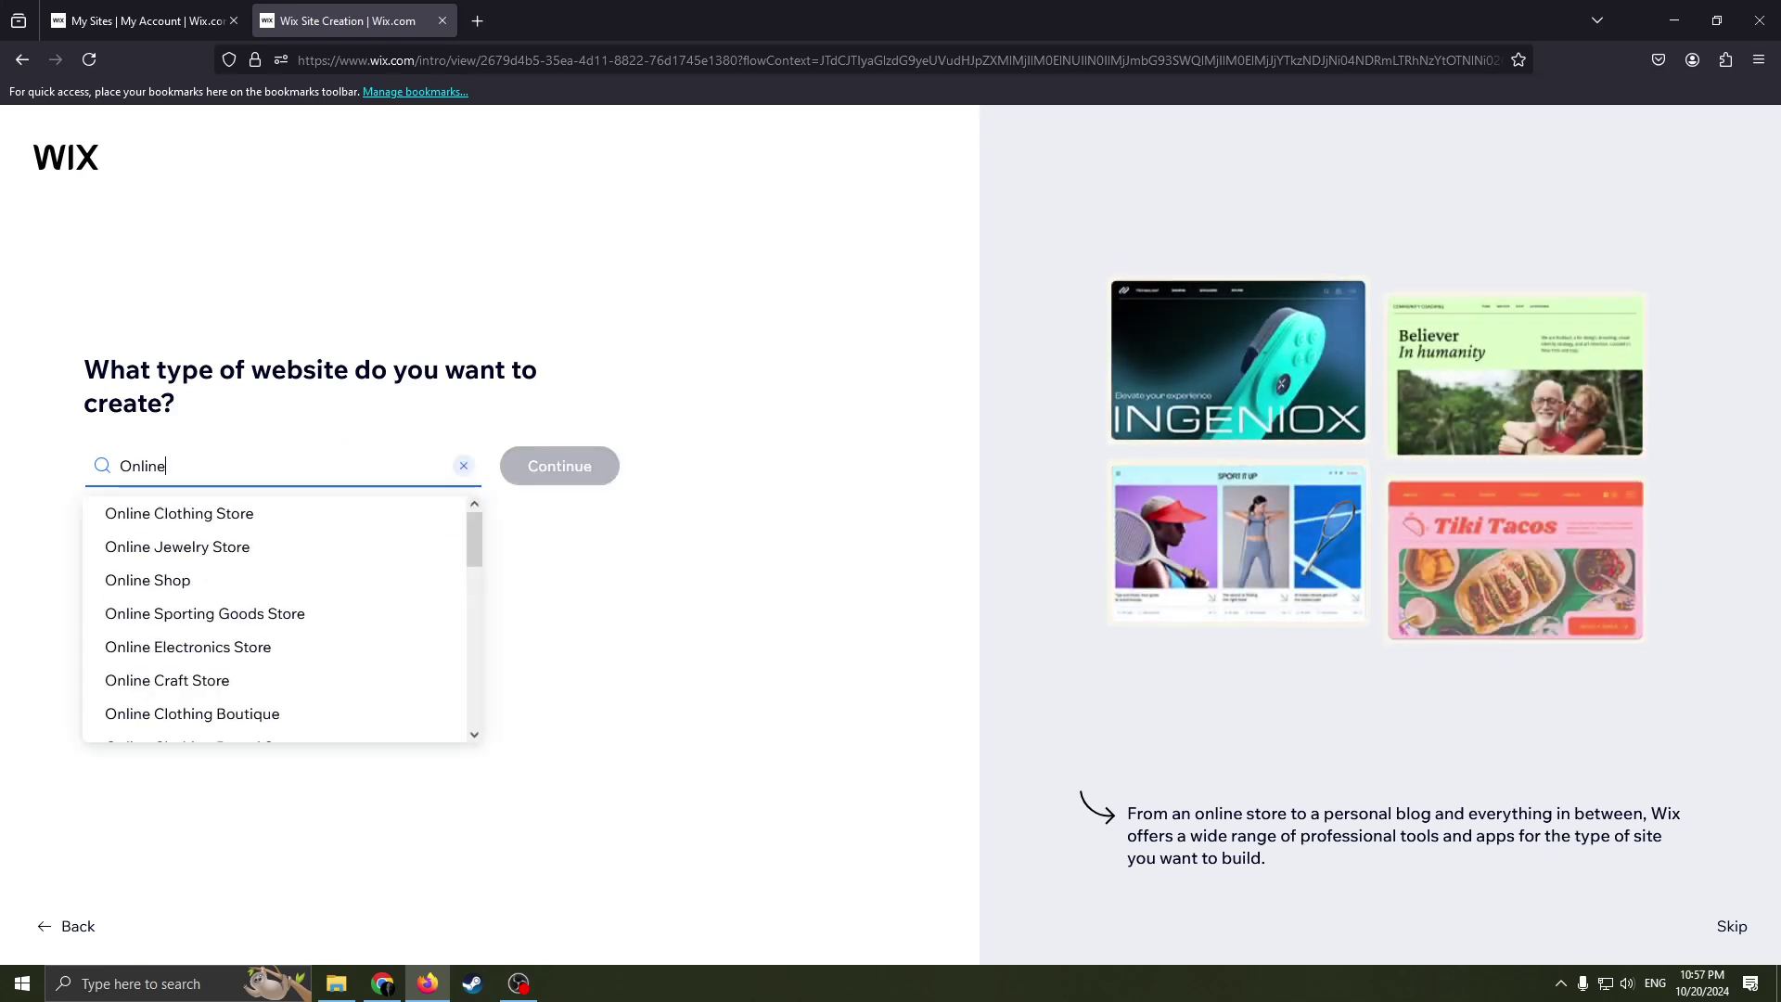
text( Store)
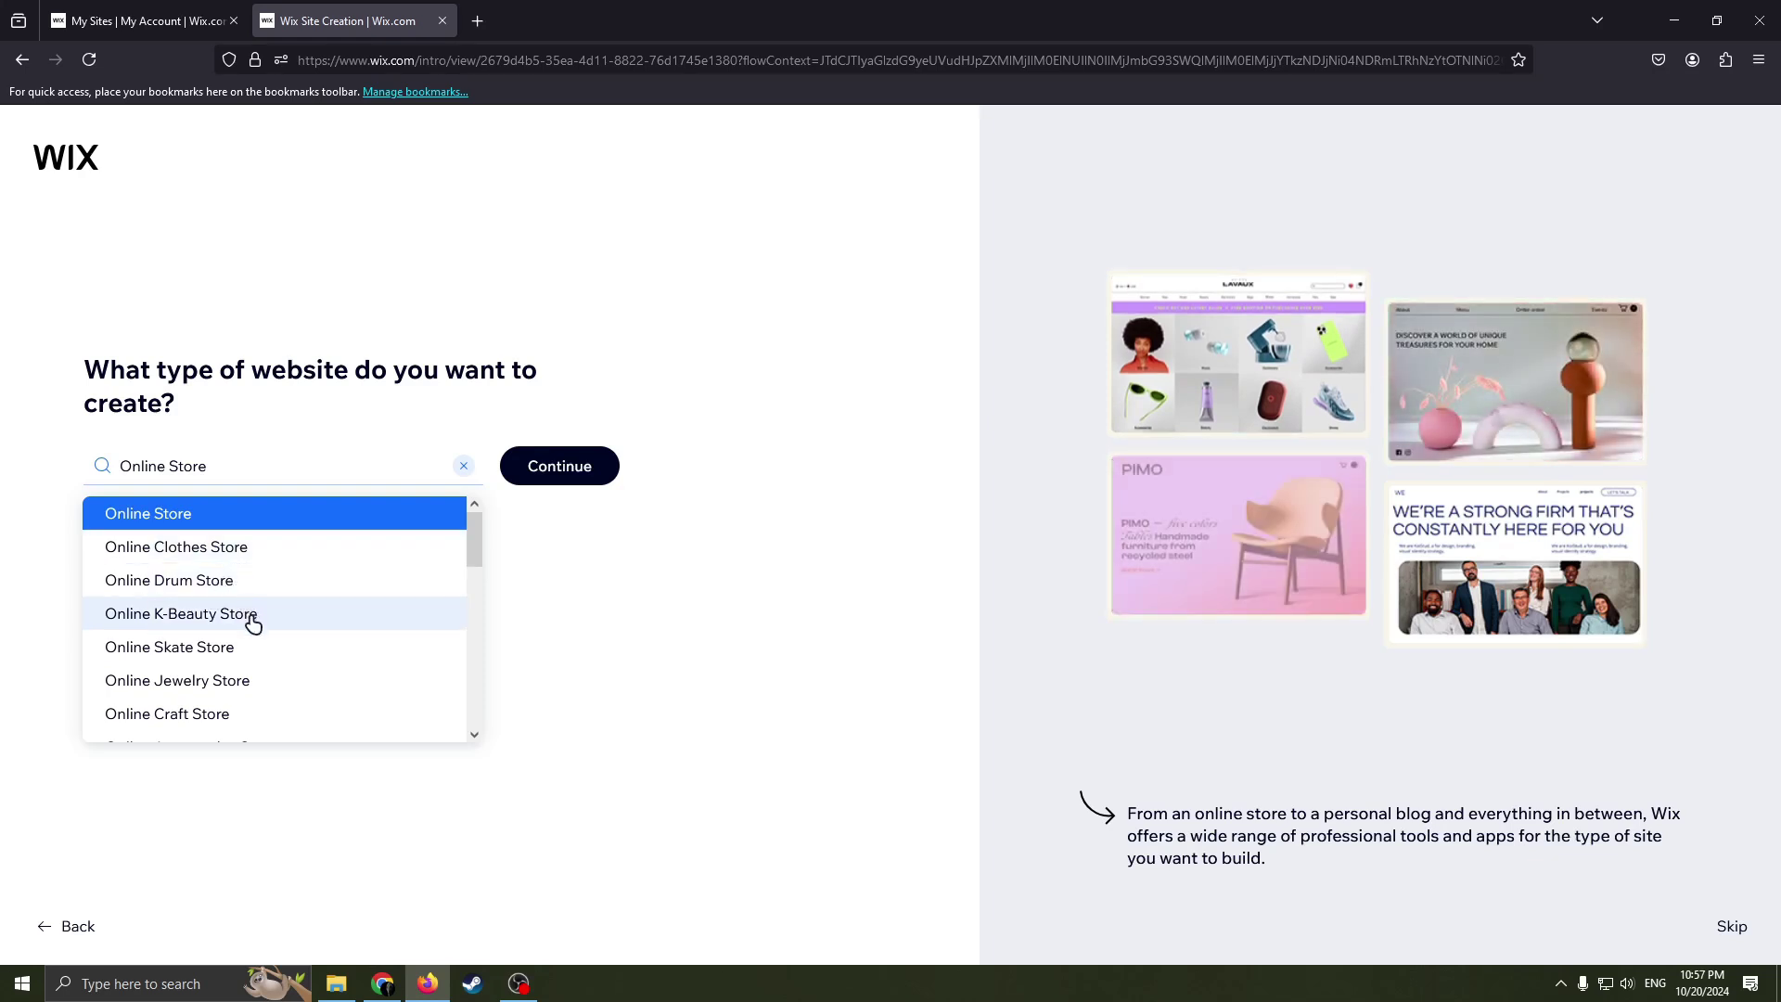
scroll(251, 620, down, 1)
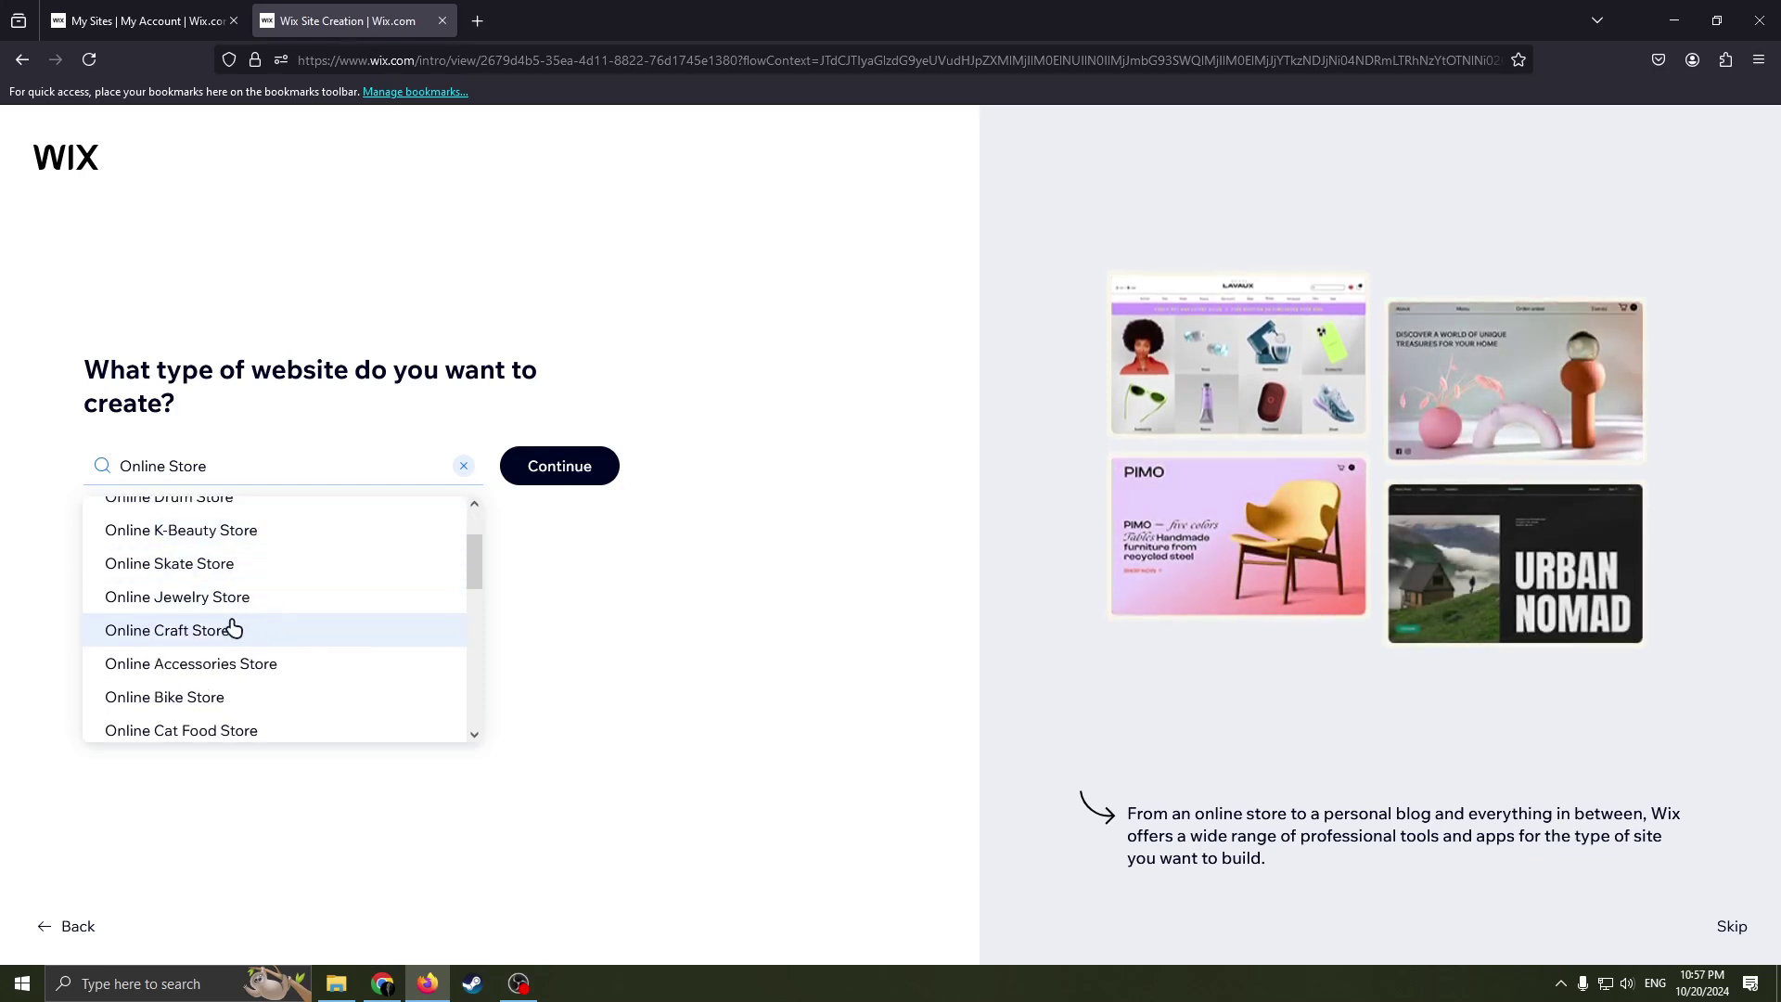
scroll(264, 640, down, 1)
scroll(251, 633, up, 1)
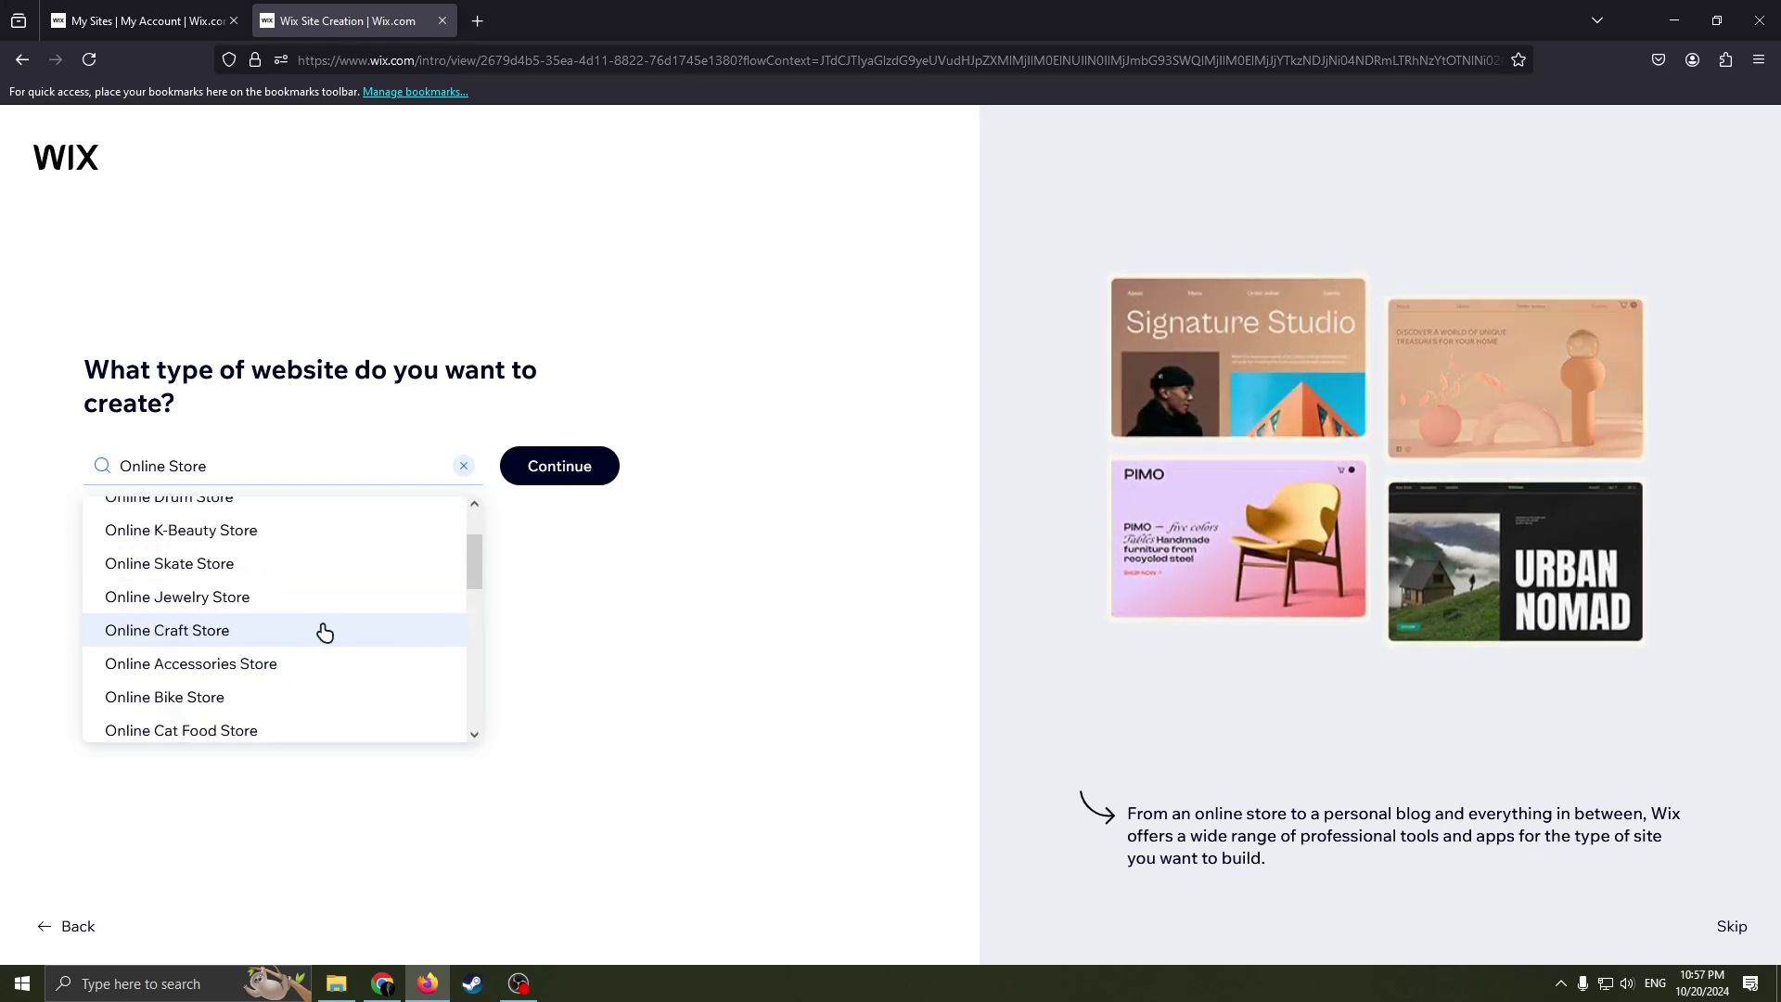
scroll(250, 641, down, 1)
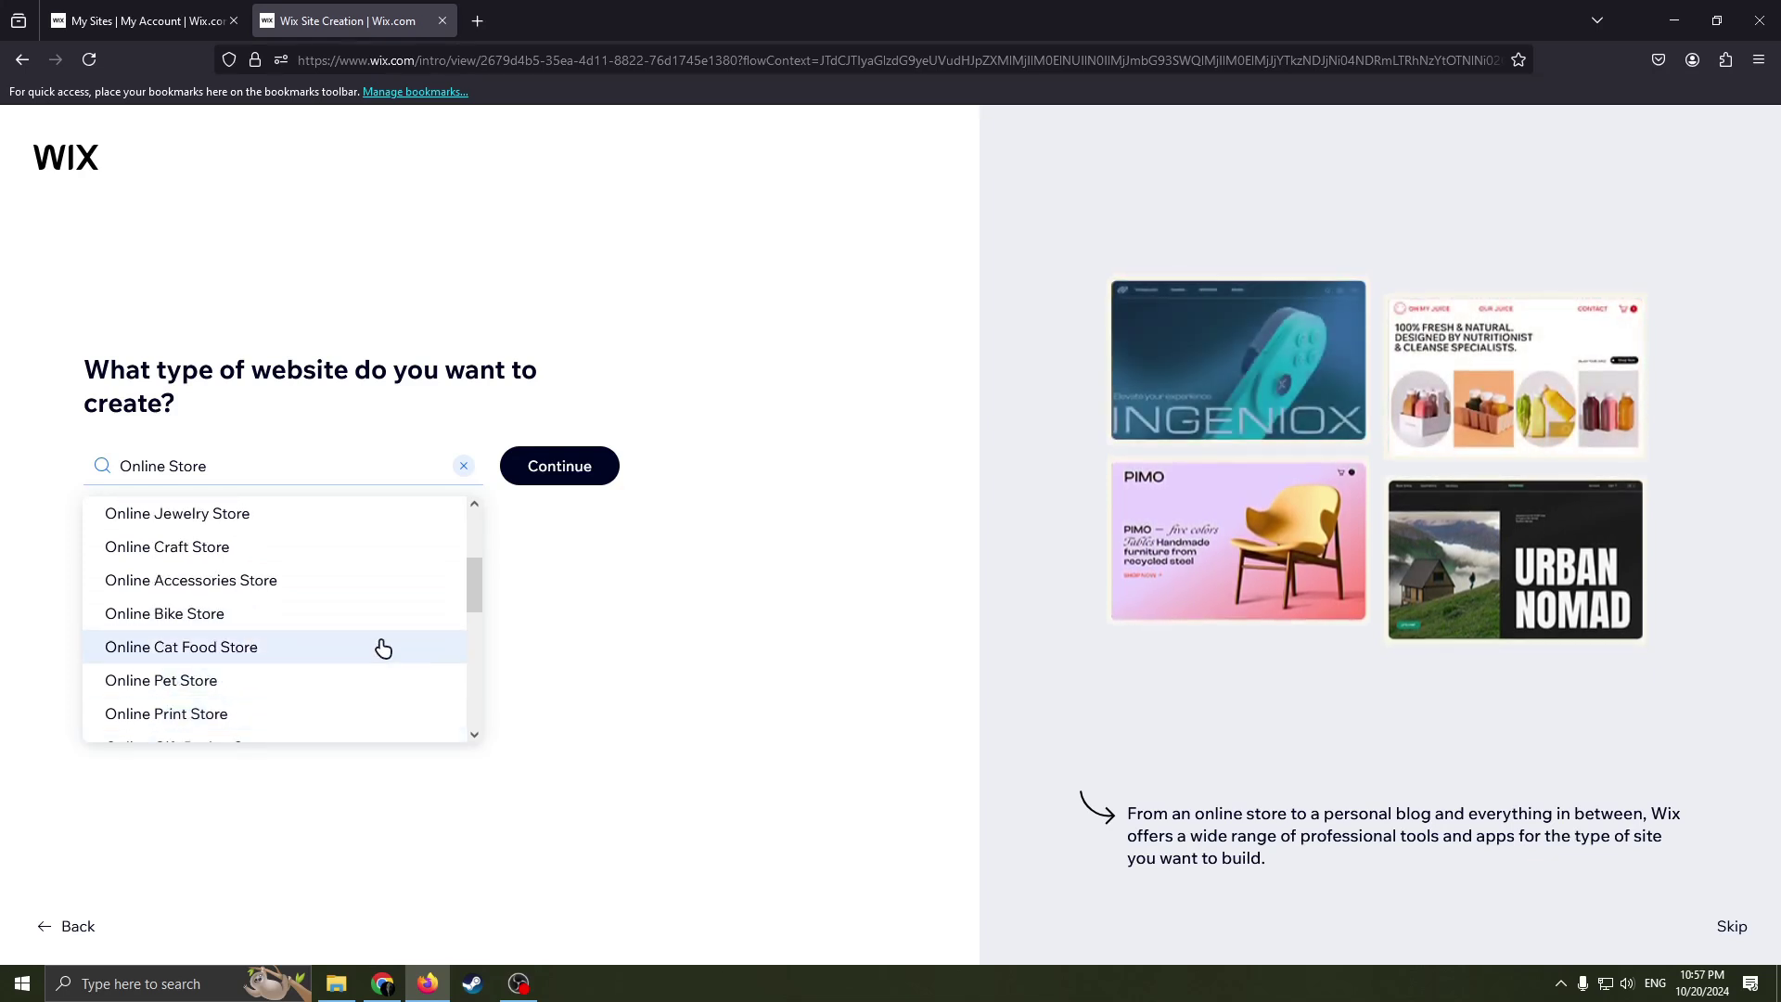
scroll(293, 682, down, 1)
scroll(306, 647, up, 1)
scroll(278, 598, up, 2)
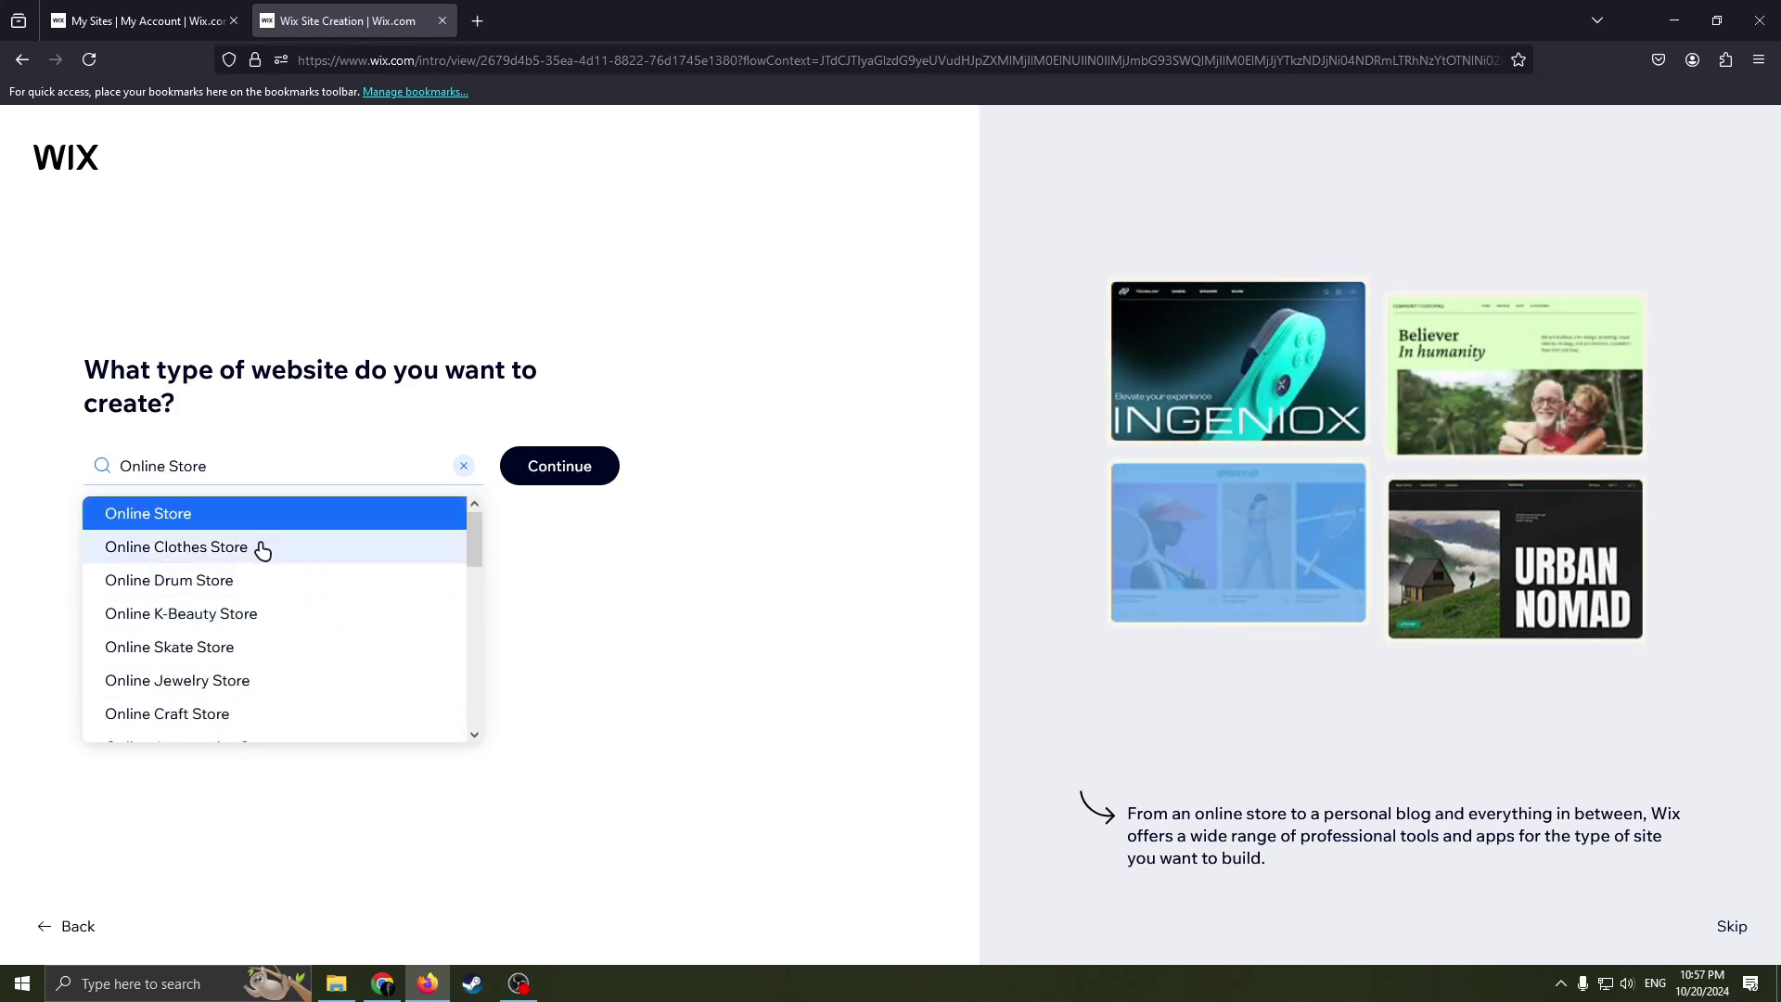
click(535, 528)
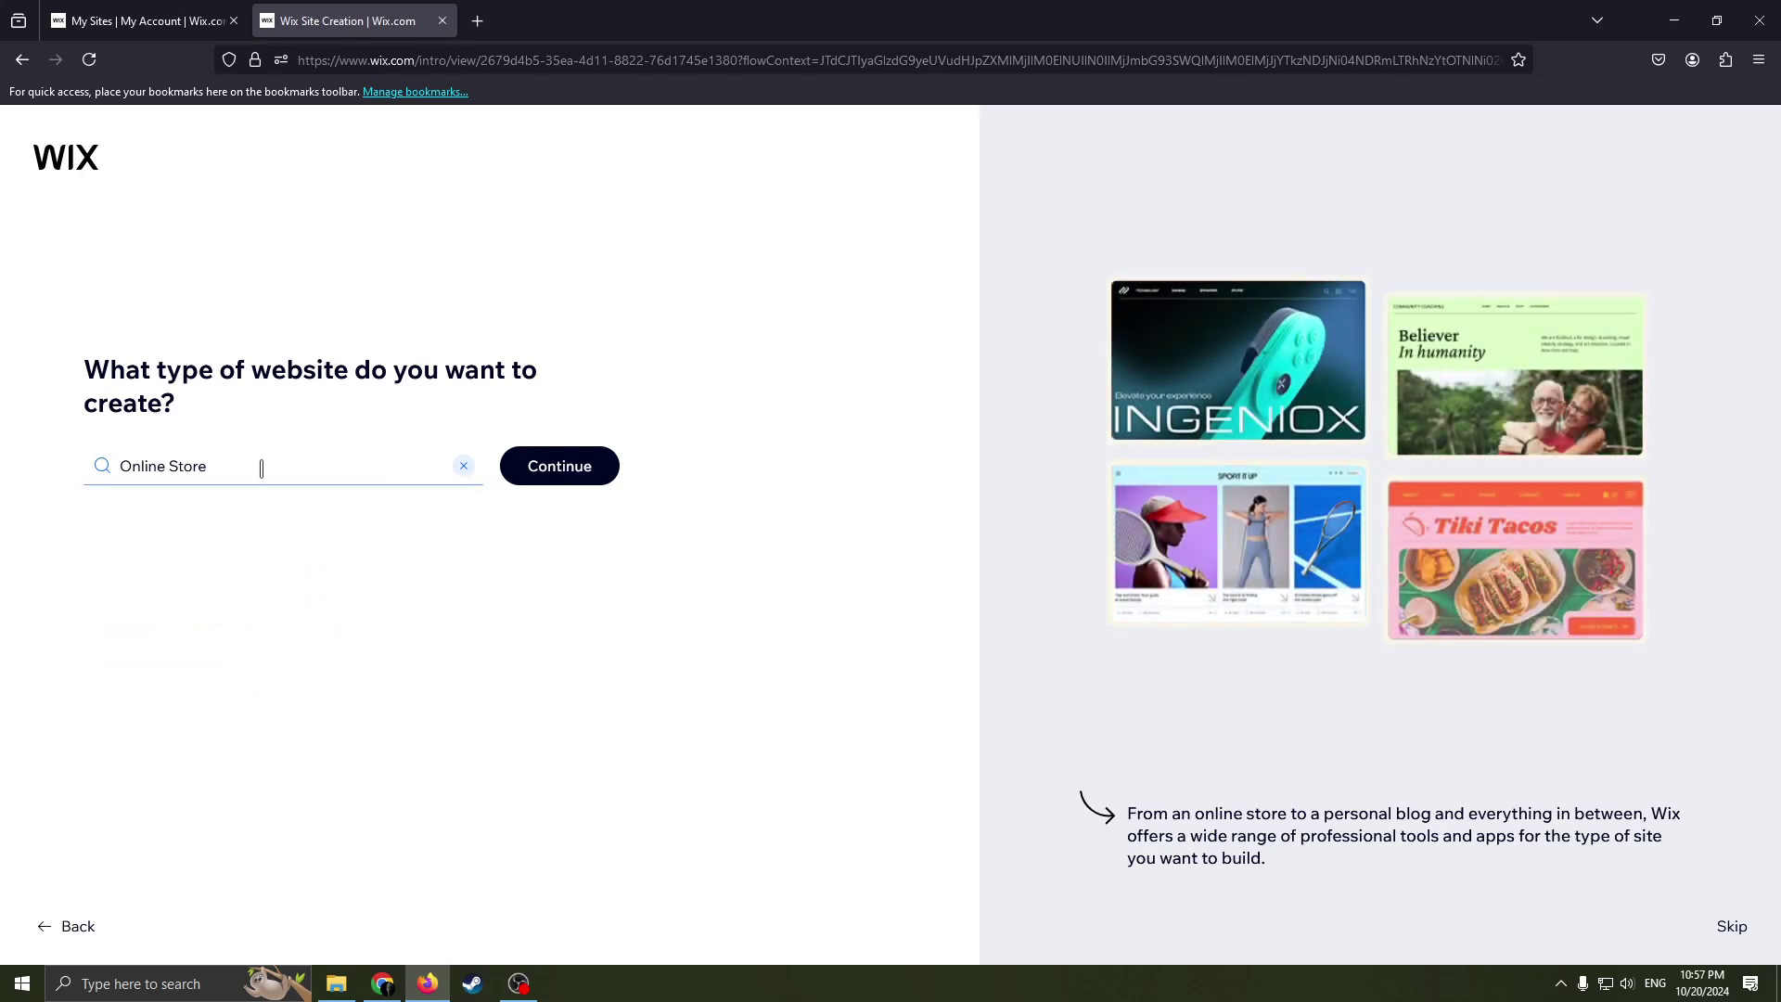
click(233, 465)
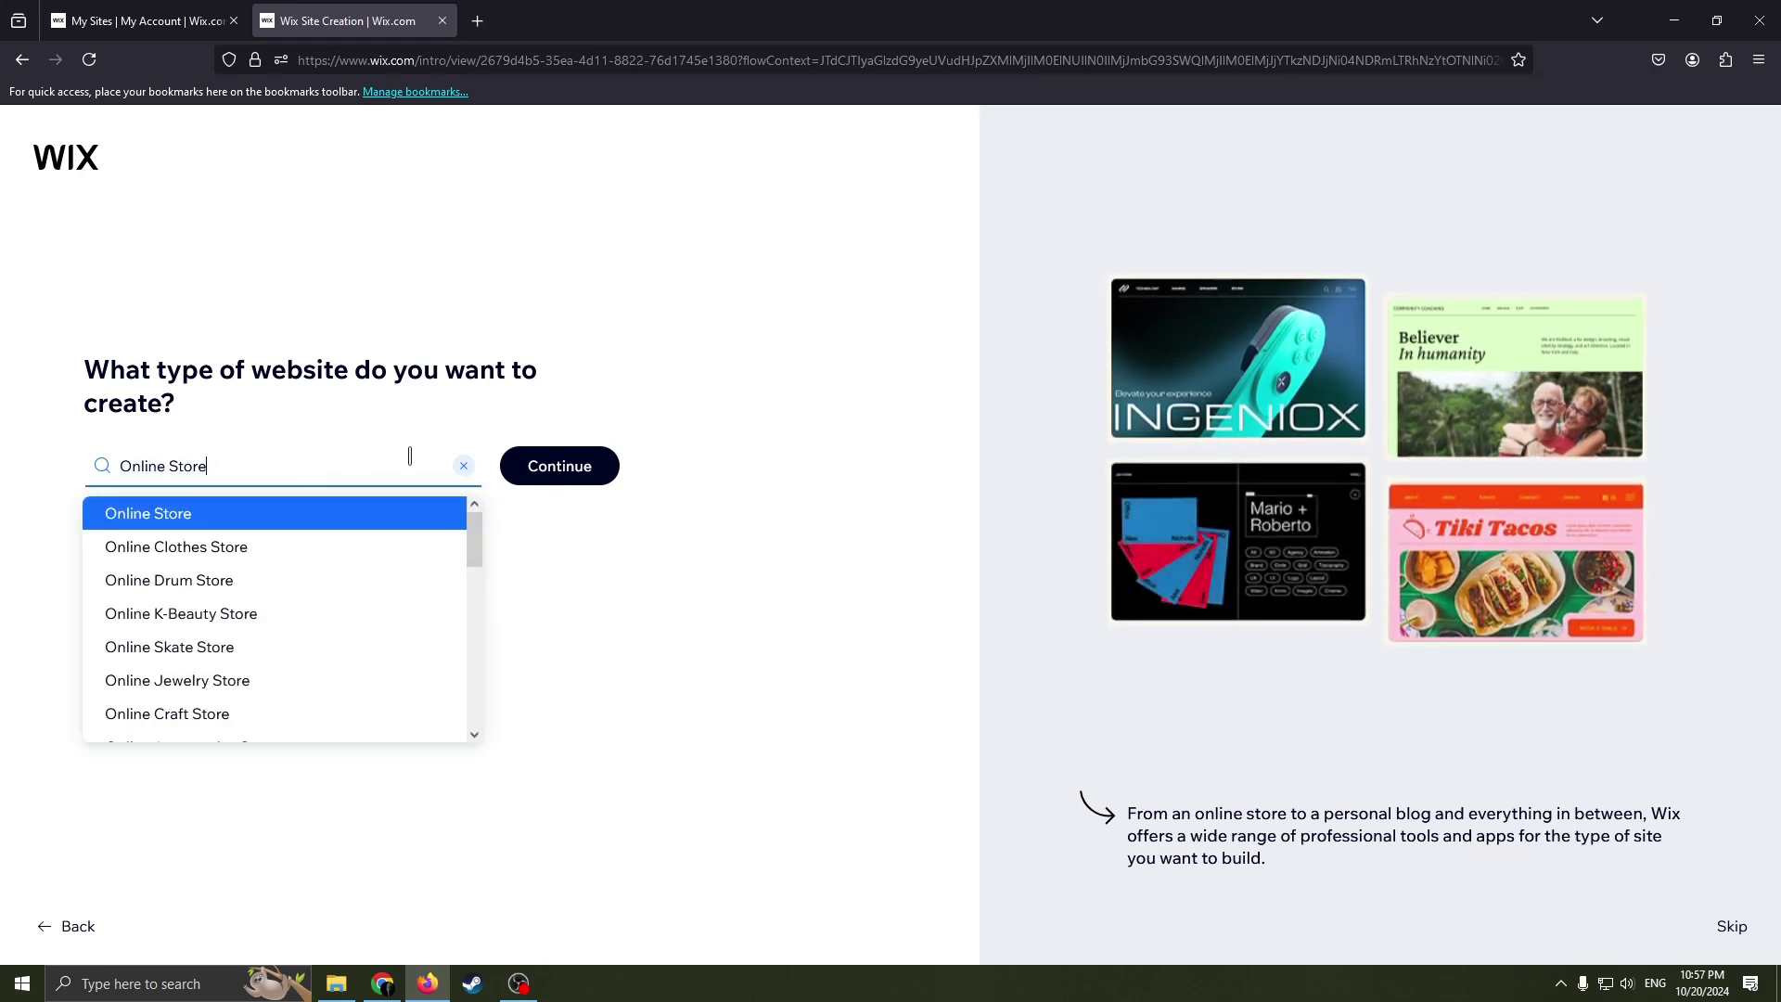
click(559, 464)
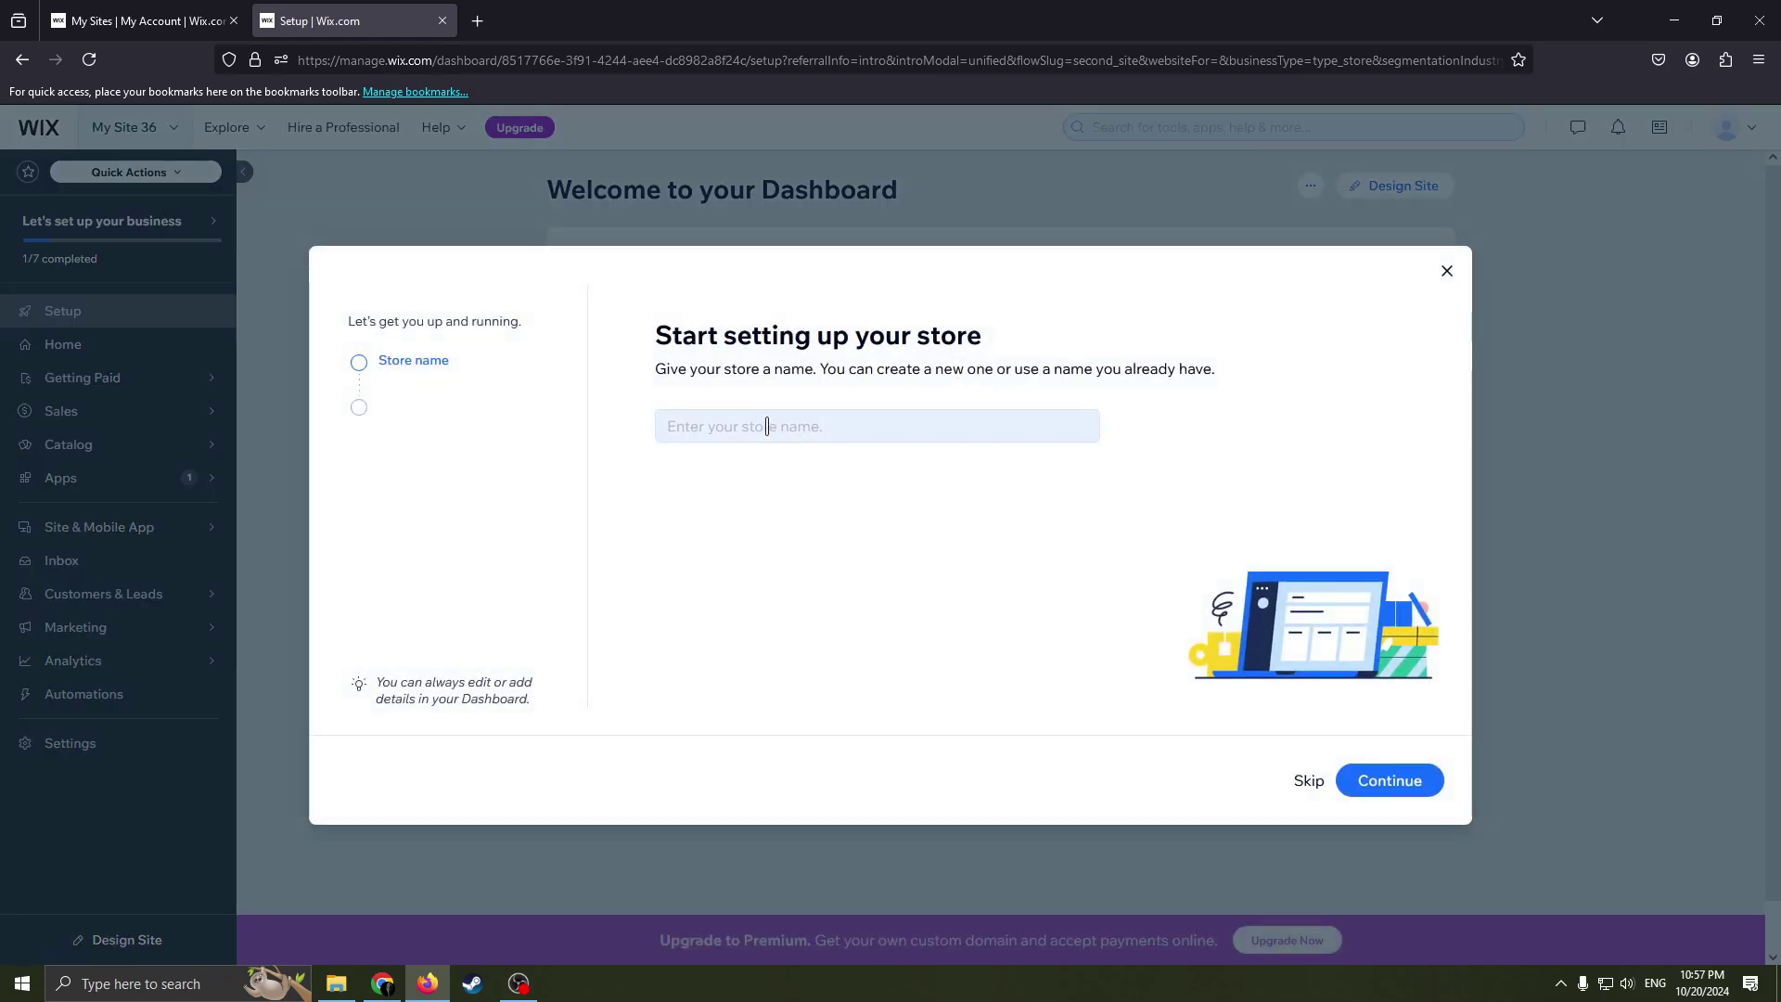
Enter 'Best Online Store better than Amazon' as the store name and submit it
click(771, 428)
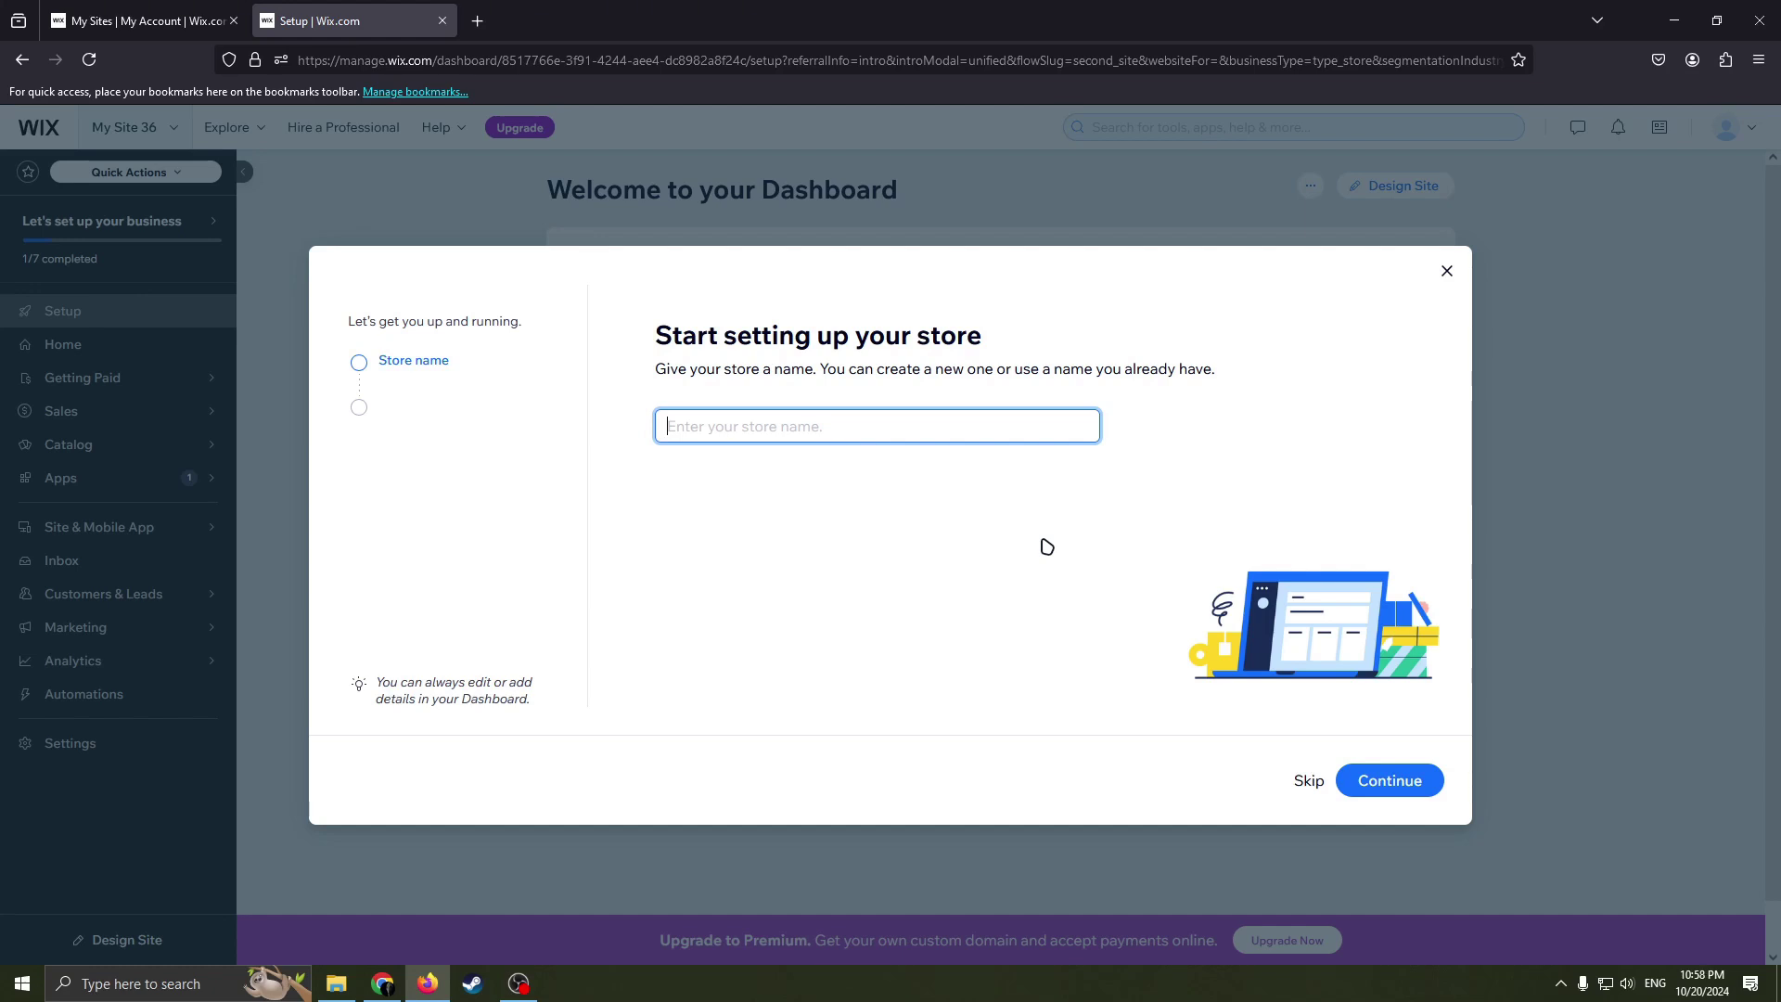
text(Best On)
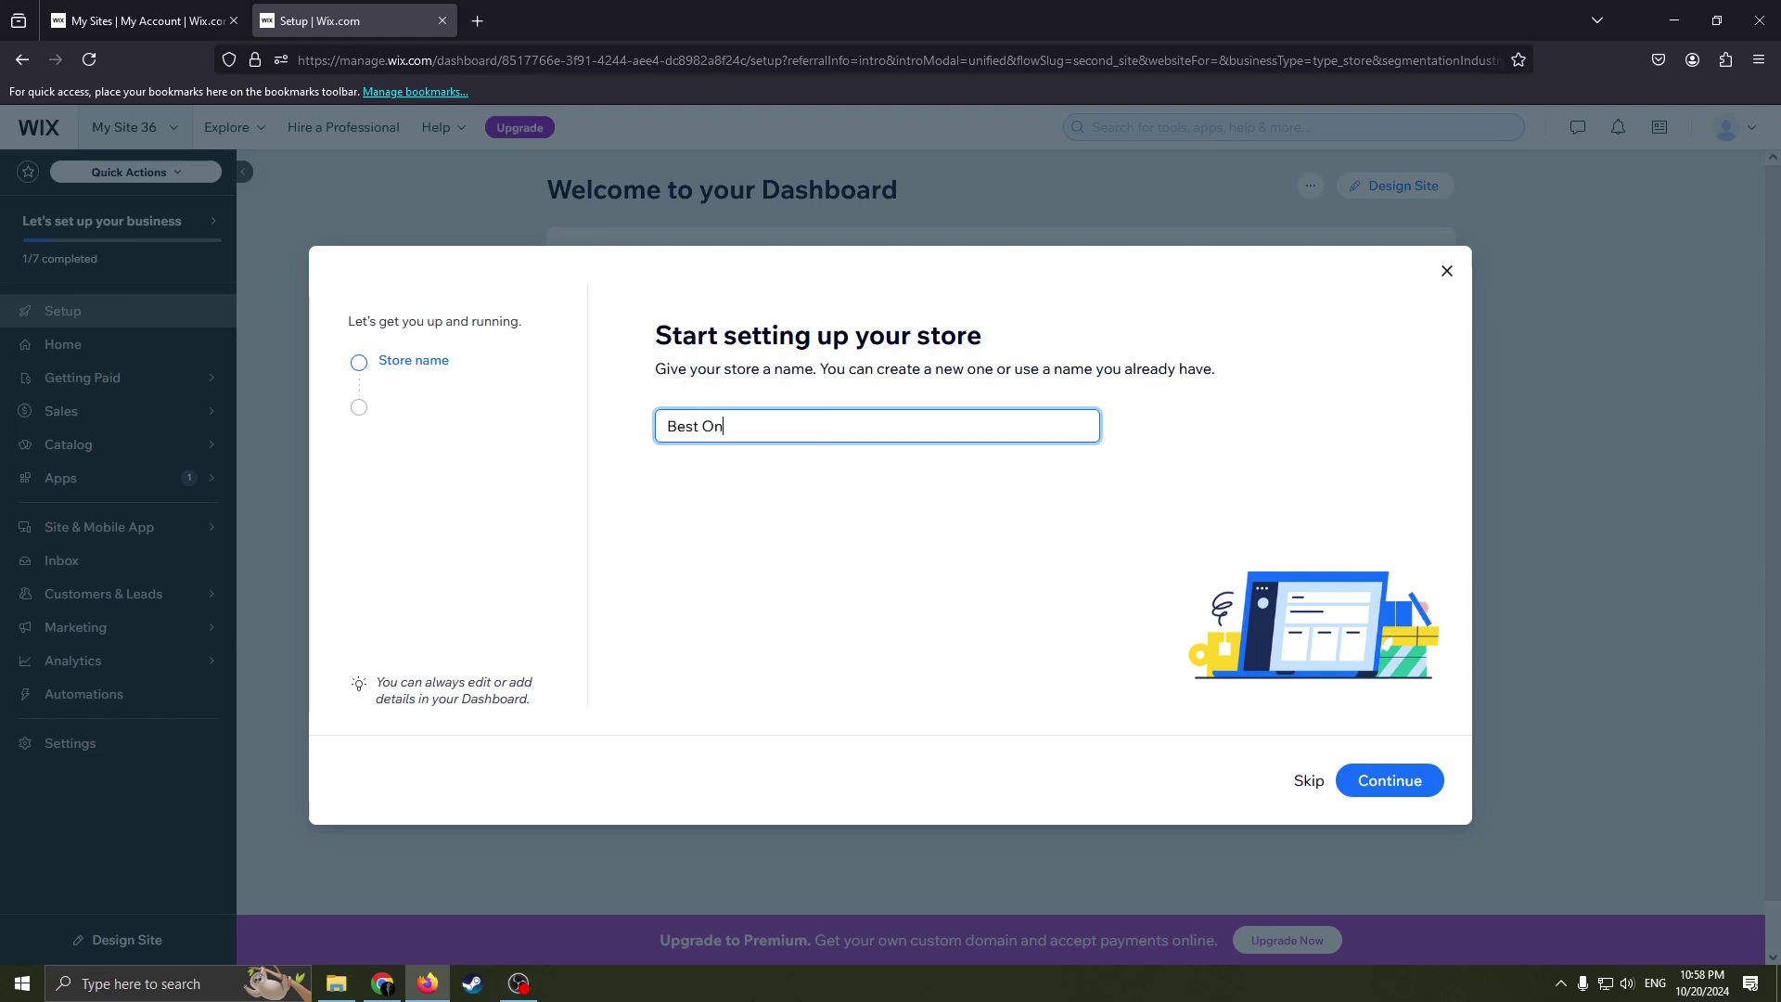
text(line Store better t)
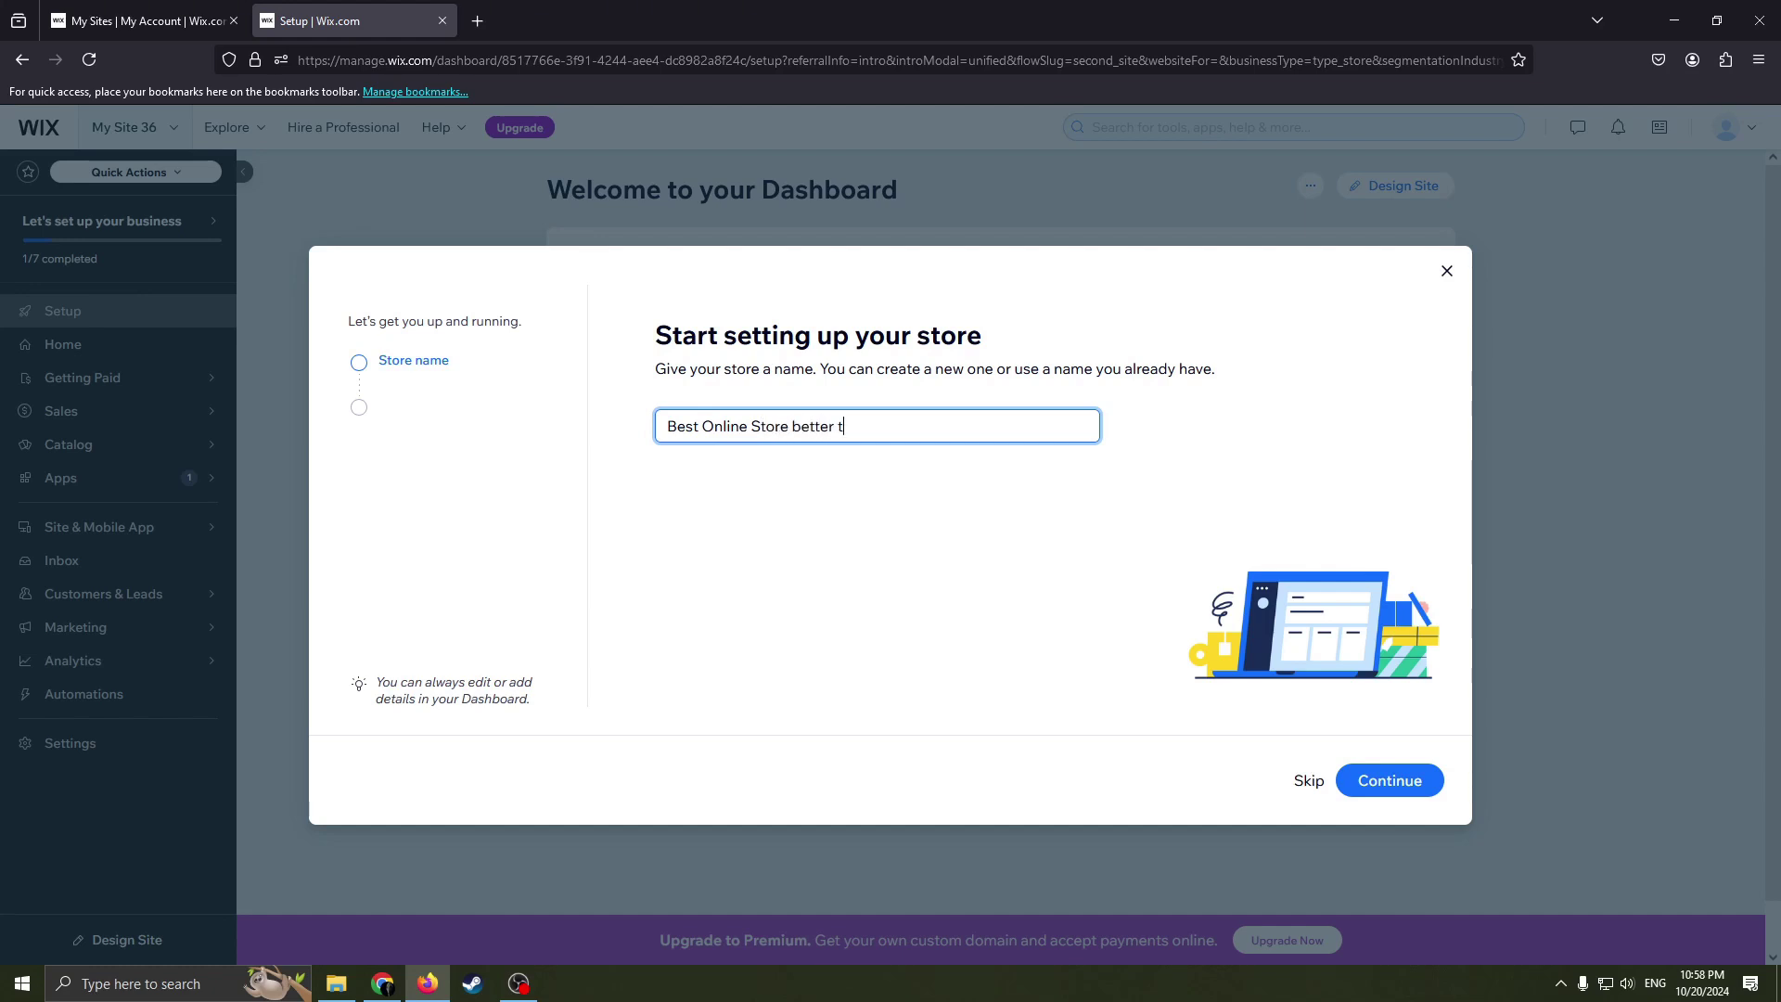
text(Amazon)
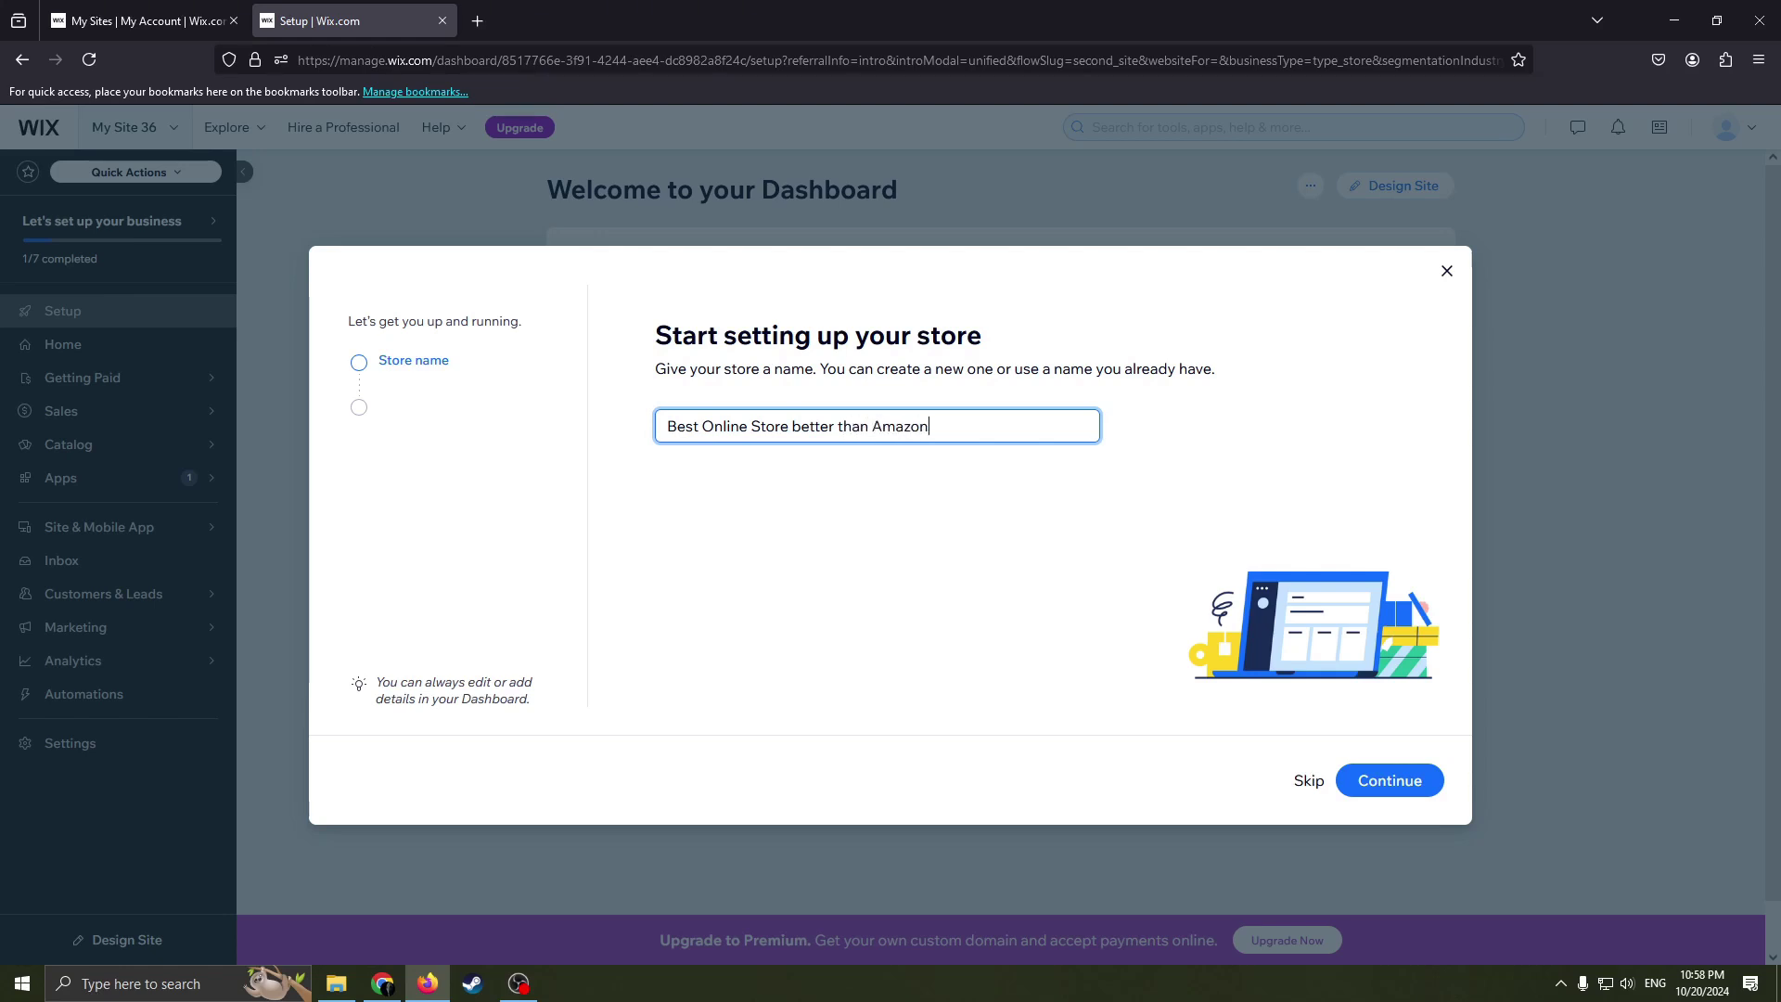
click(1390, 779)
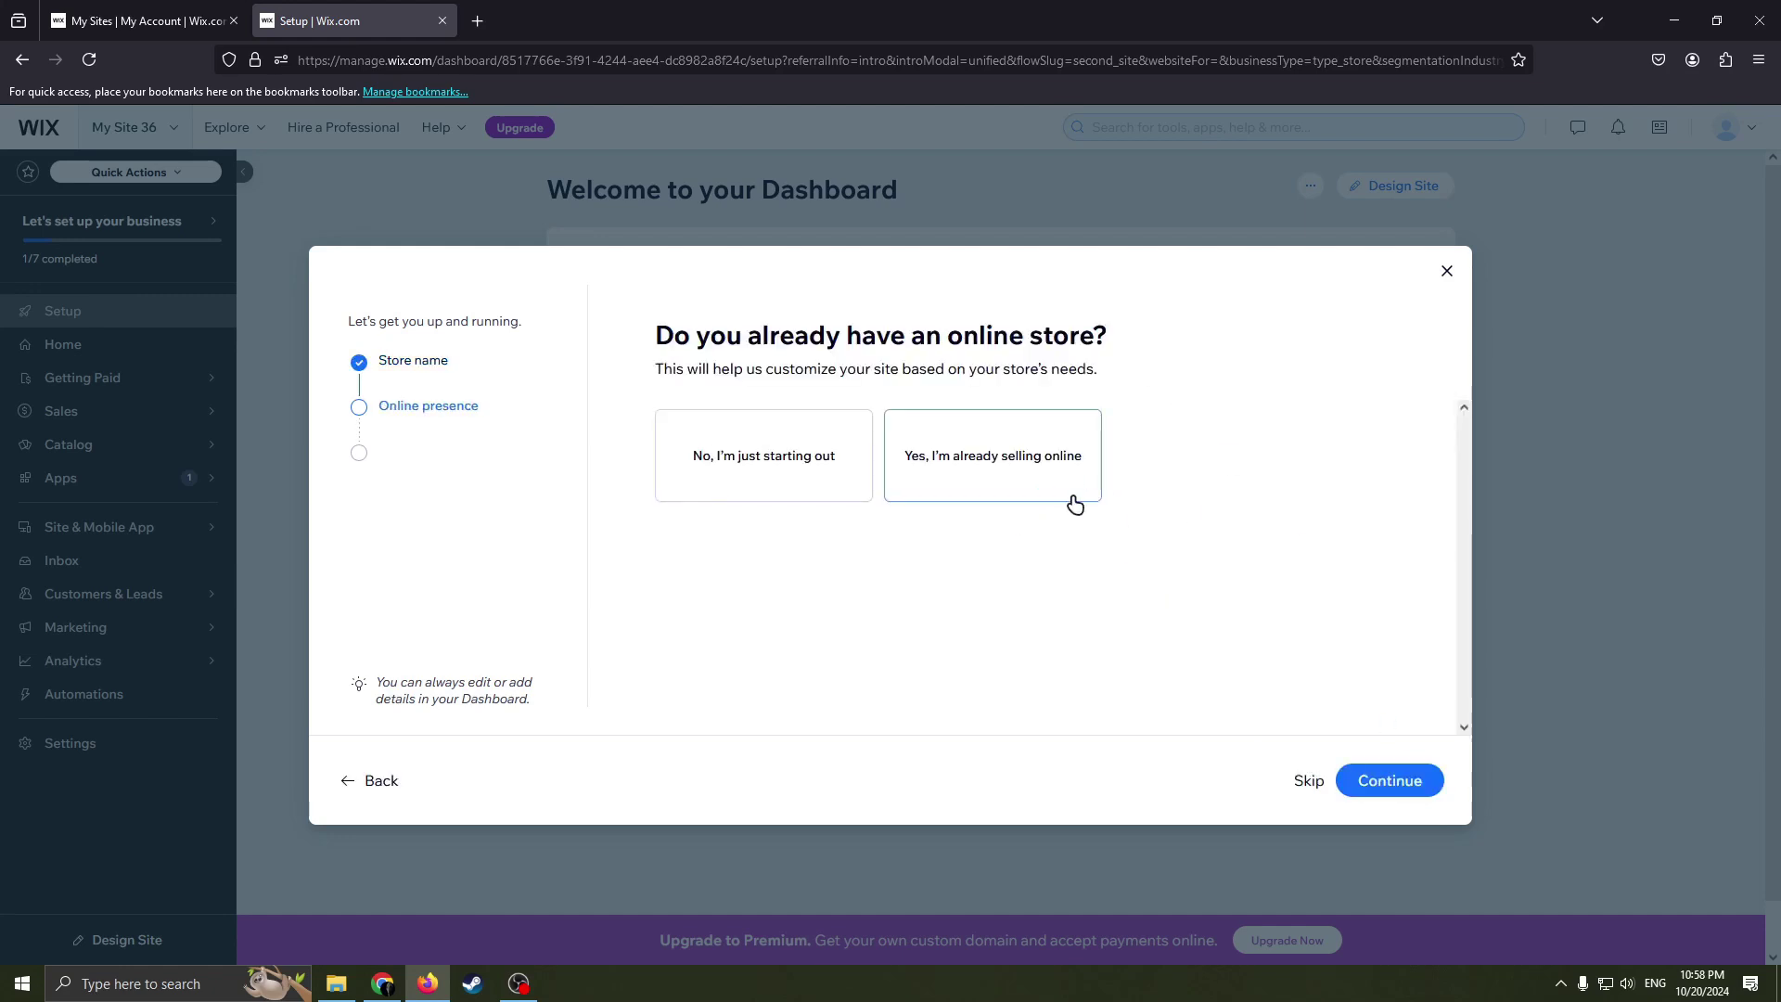
Drag-select and click text in the store setup wizard's fields
drag(779, 337, 1054, 338)
click(1121, 348)
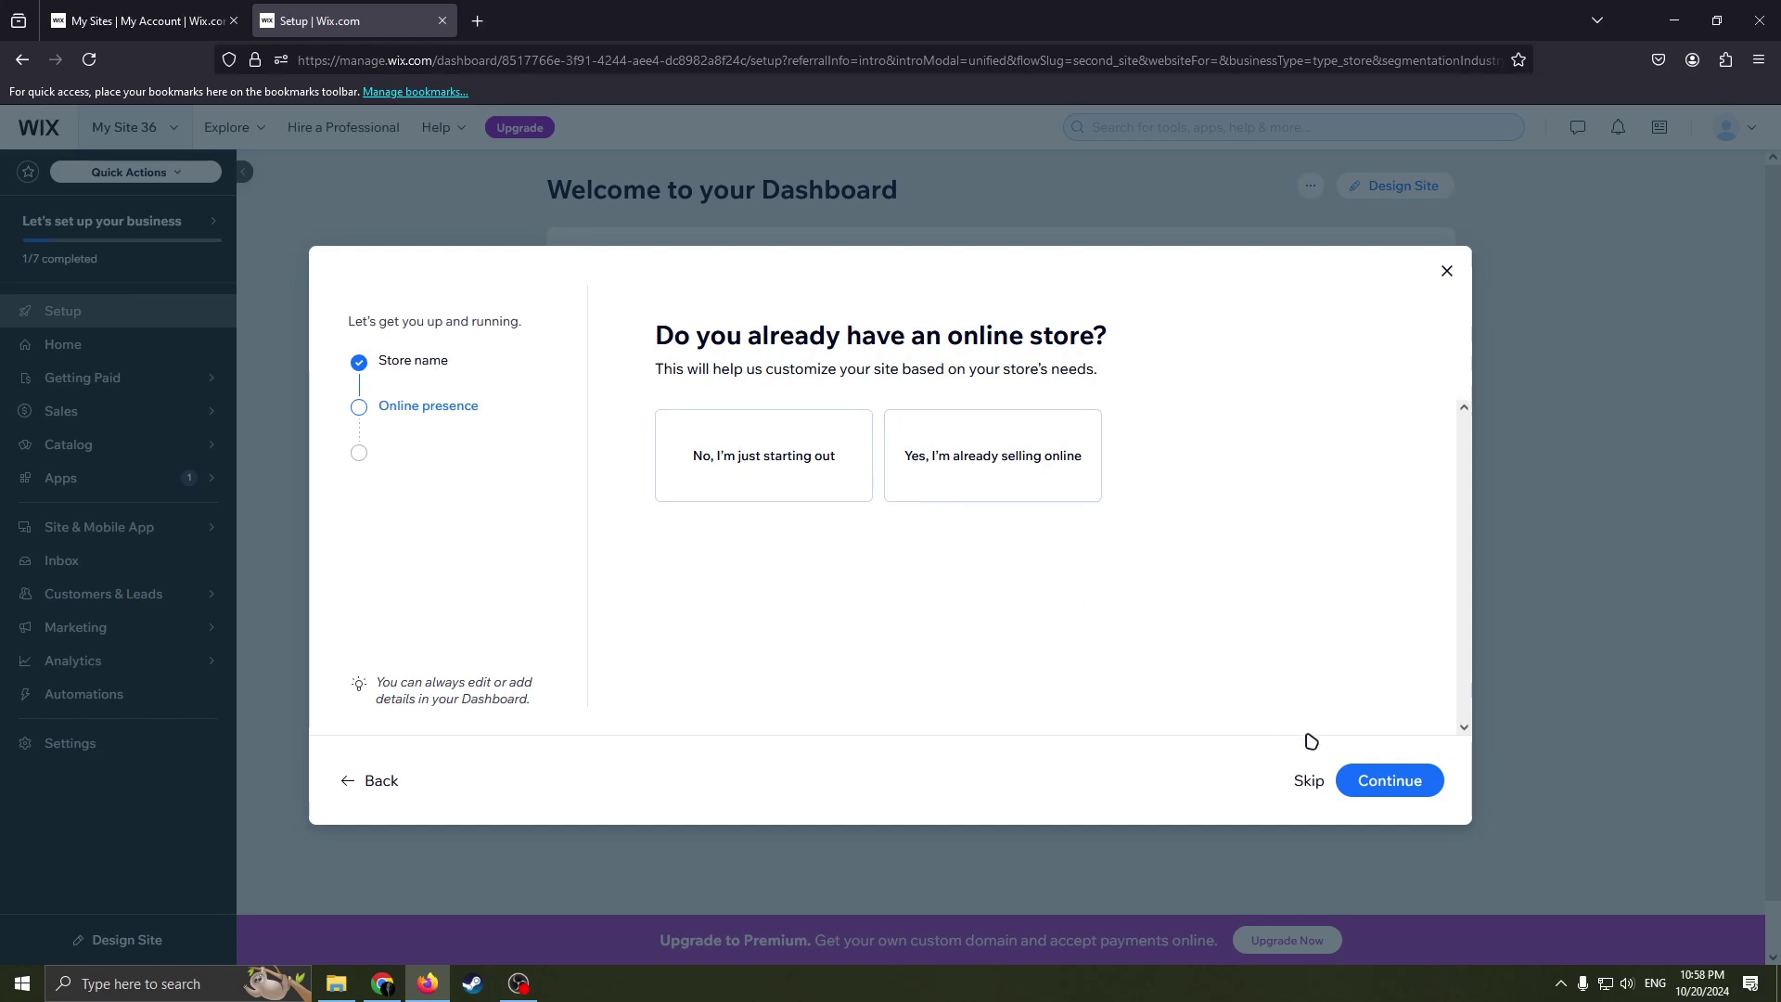
drag(1047, 347, 627, 336)
click(1085, 384)
drag(1082, 334, 814, 335)
click(996, 367)
mouse_move(1036, 335)
mouse_down()
mouse_move(1010, 359)
mouse_move(875, 336)
mouse_up()
click(860, 376)
Skip the online store, products and sales channel questions, then go to the dashboard
click(1306, 781)
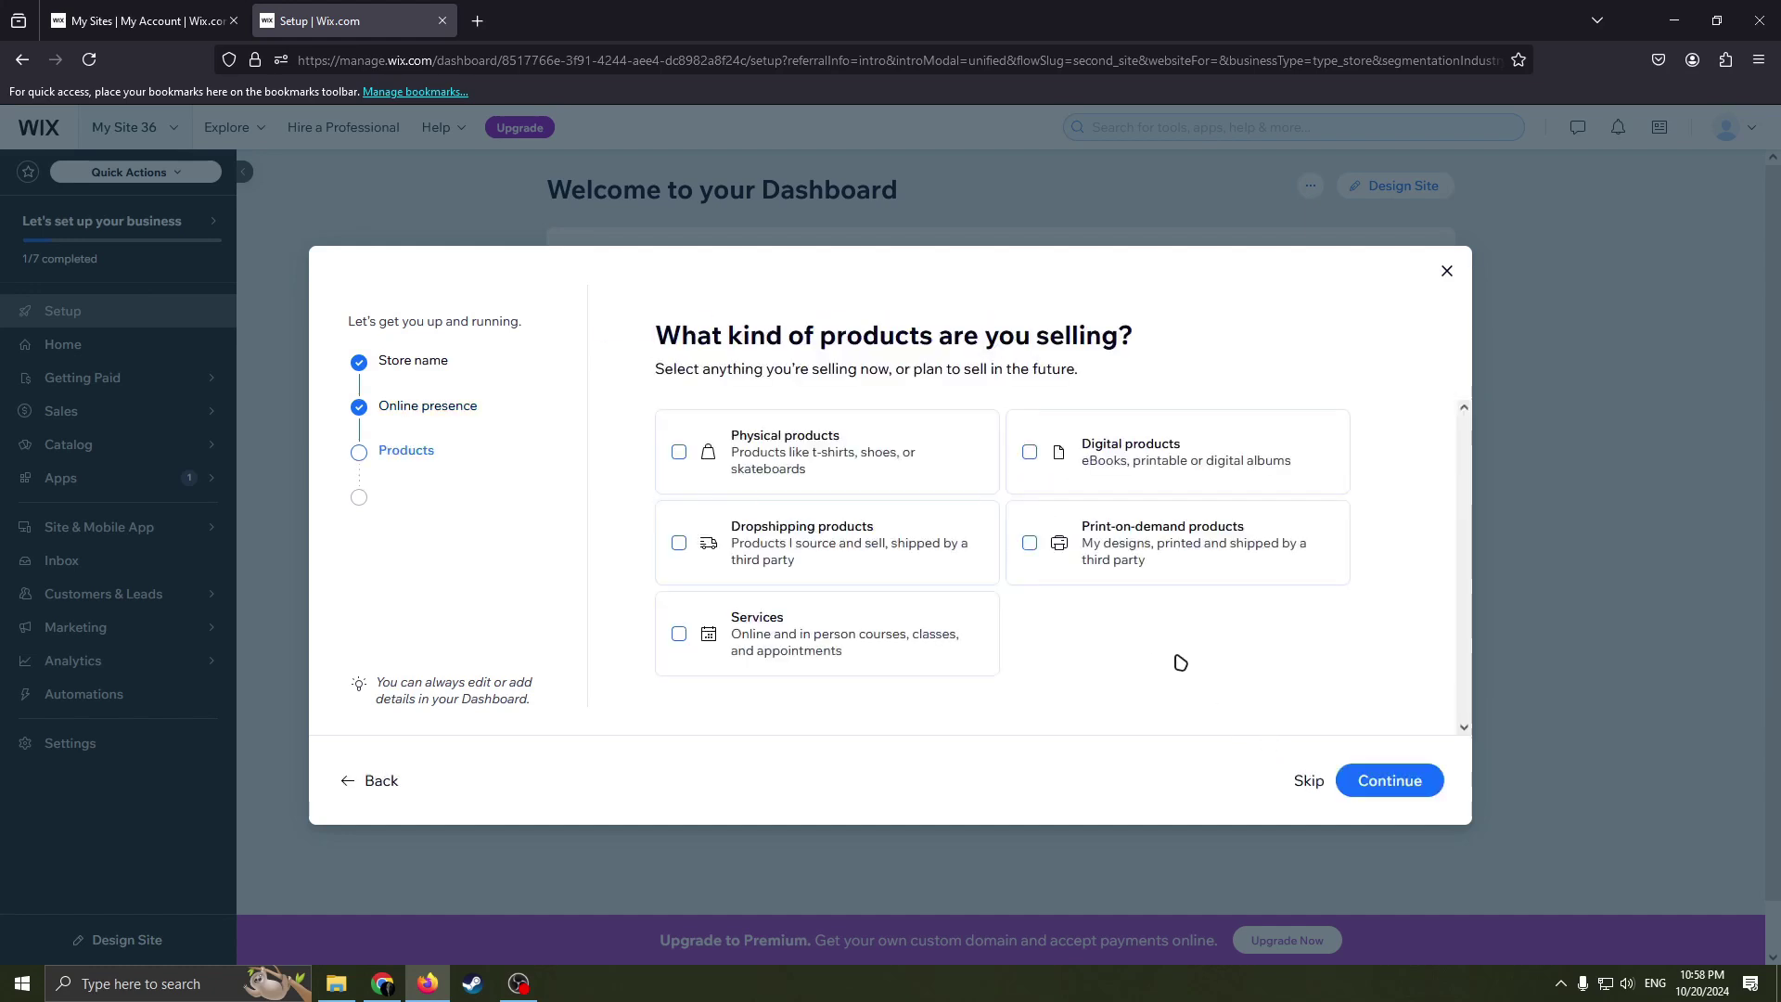
click(1305, 780)
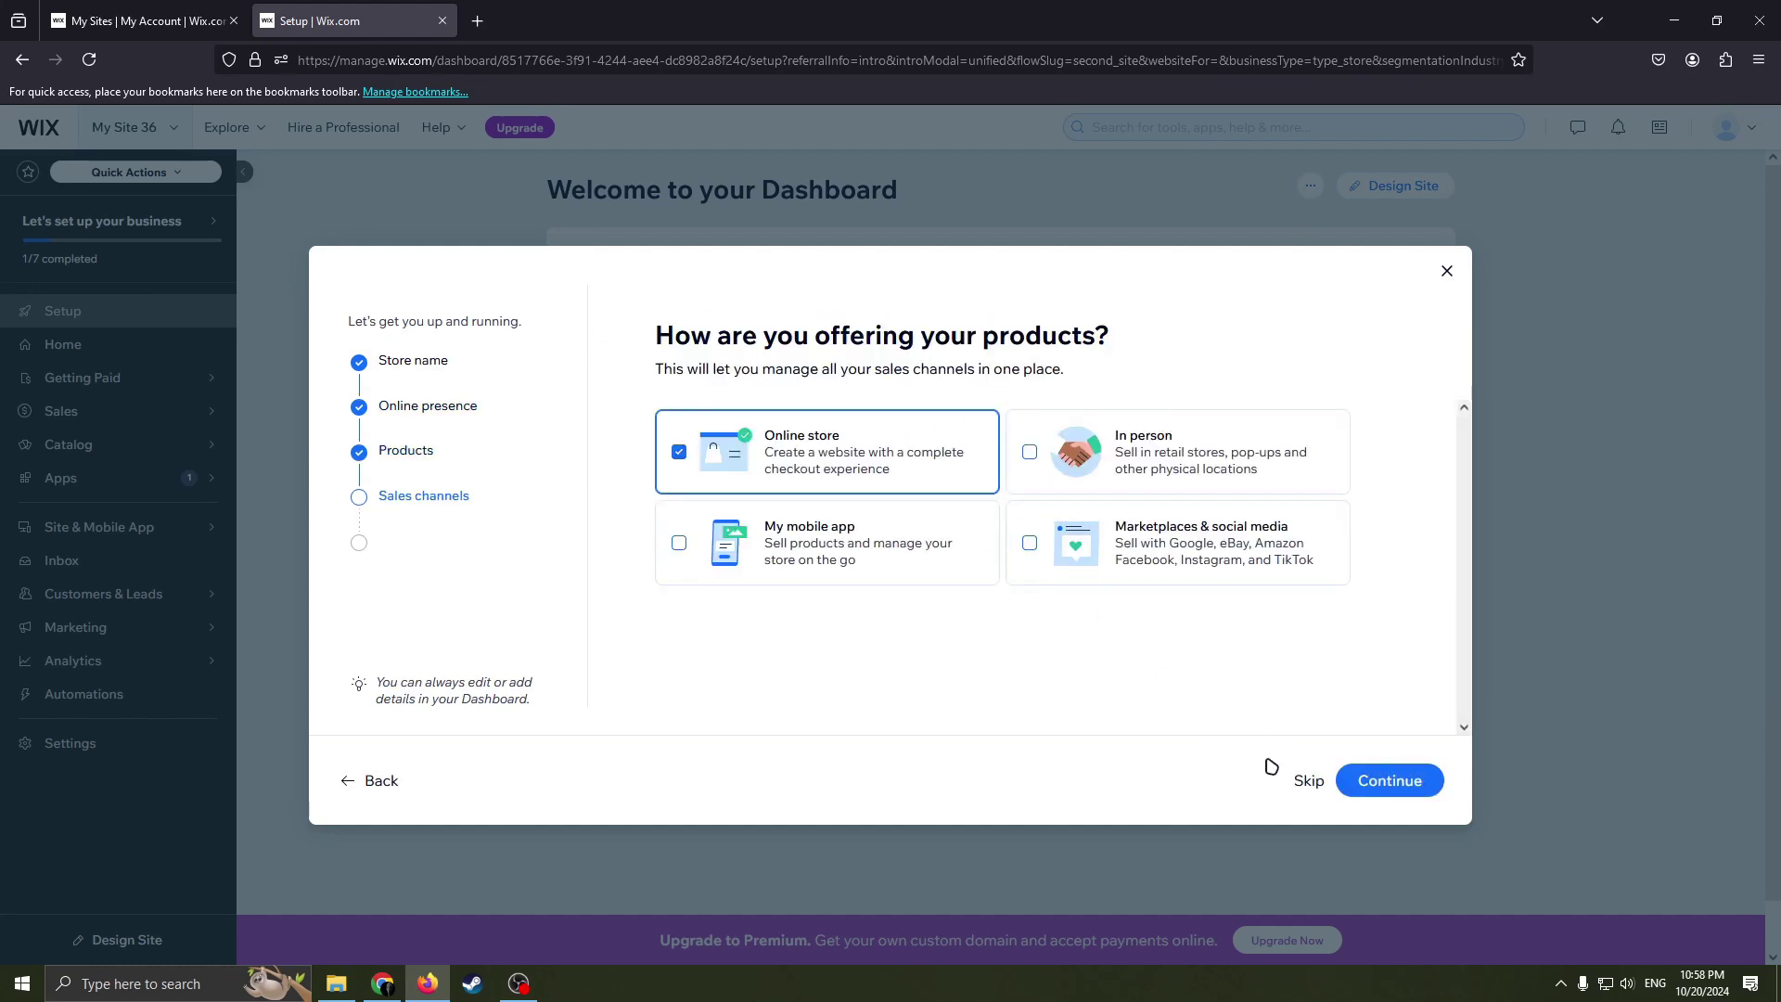
click(1305, 781)
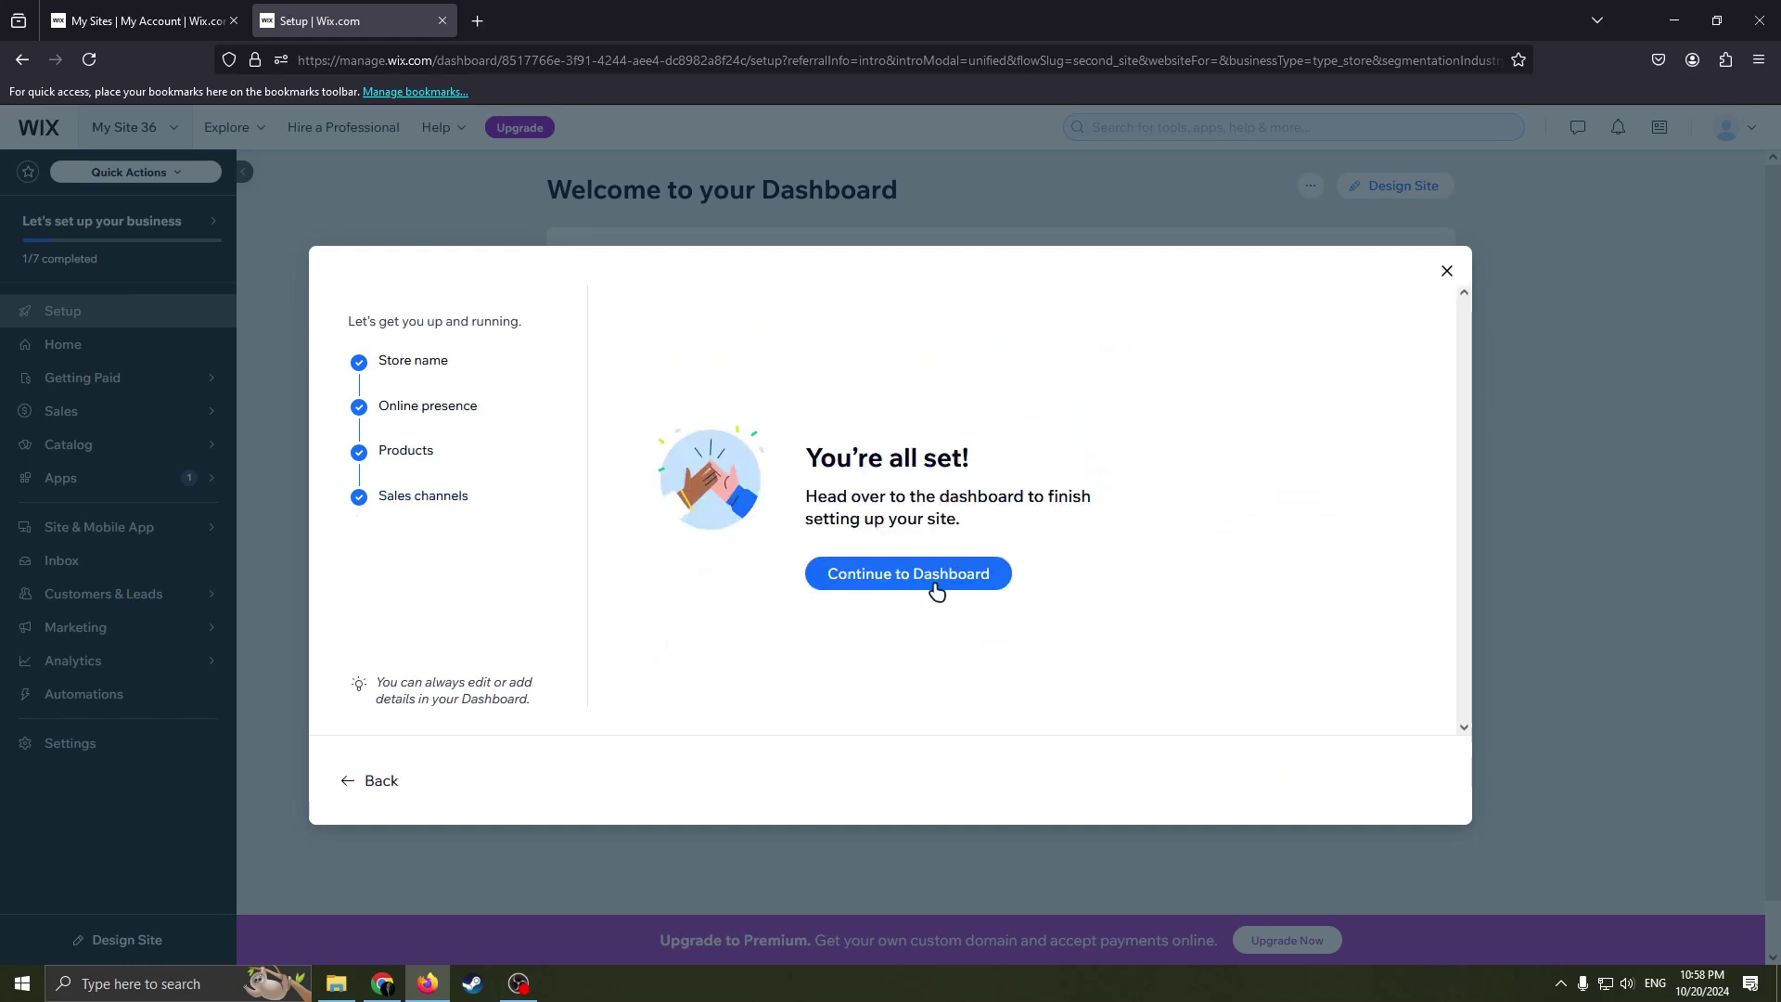
click(928, 573)
text(superiormart.net)
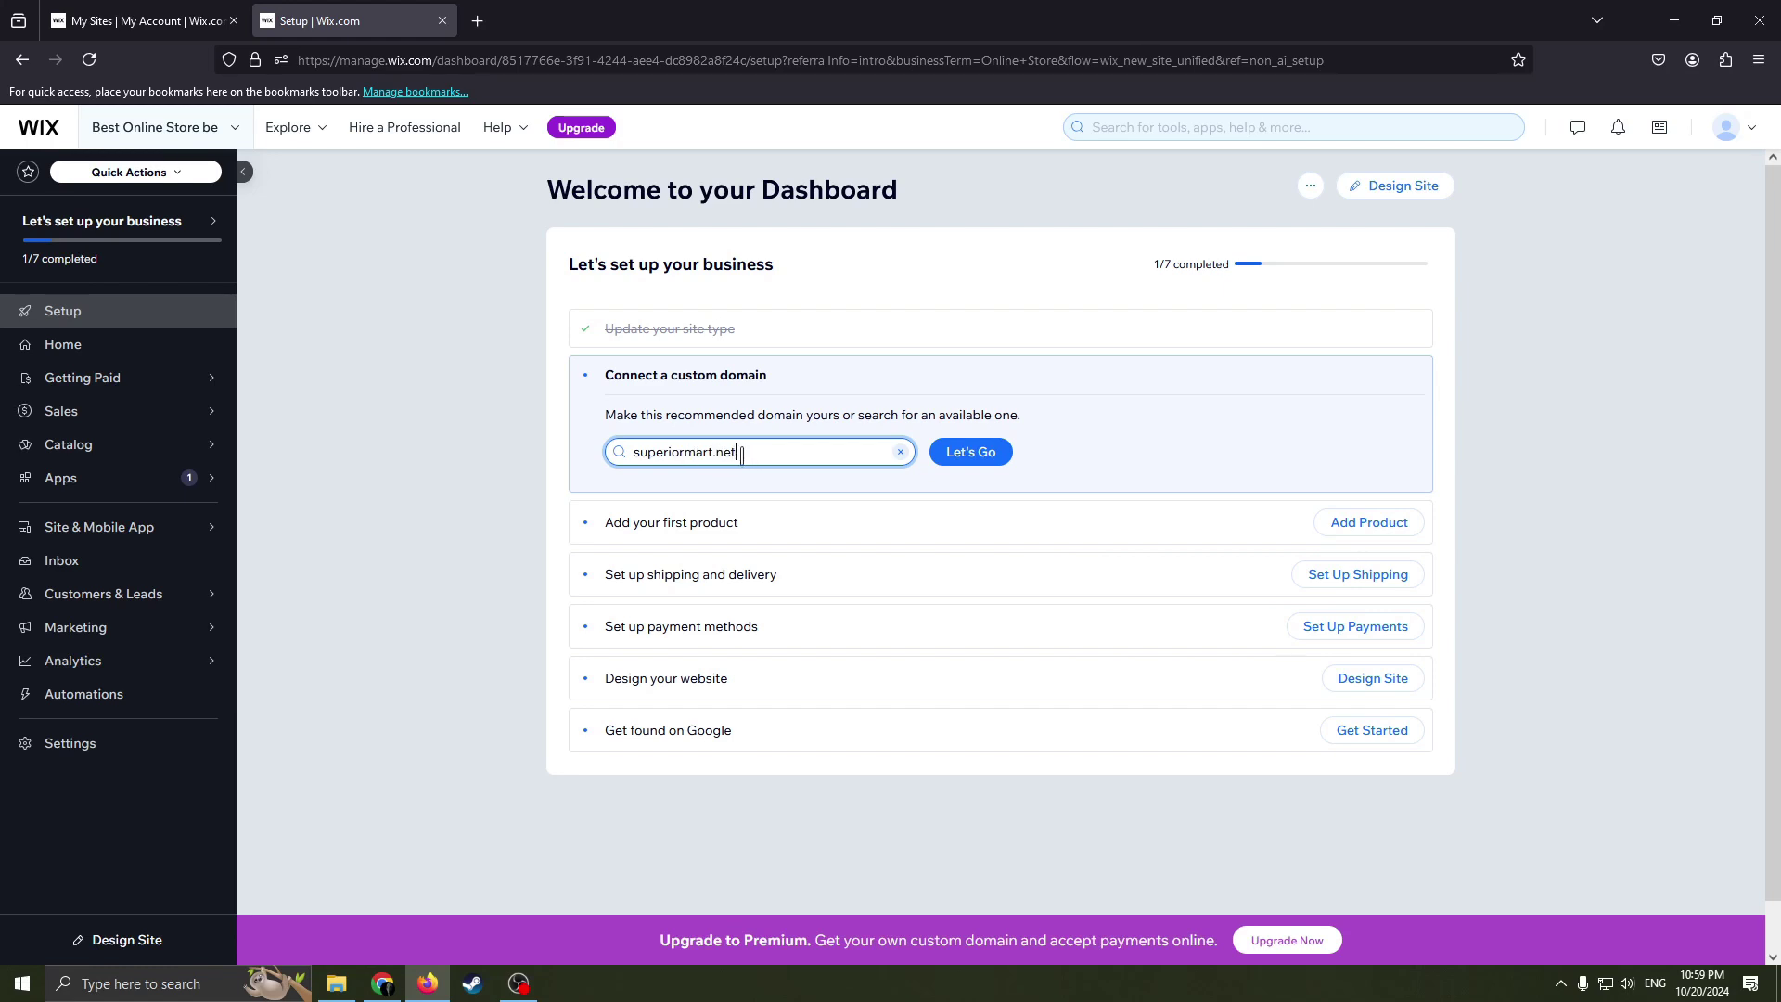
Clear the superiormart.net suggestion, confirm besteverstore.com is available, and continue to design choice
drag(749, 451, 613, 452)
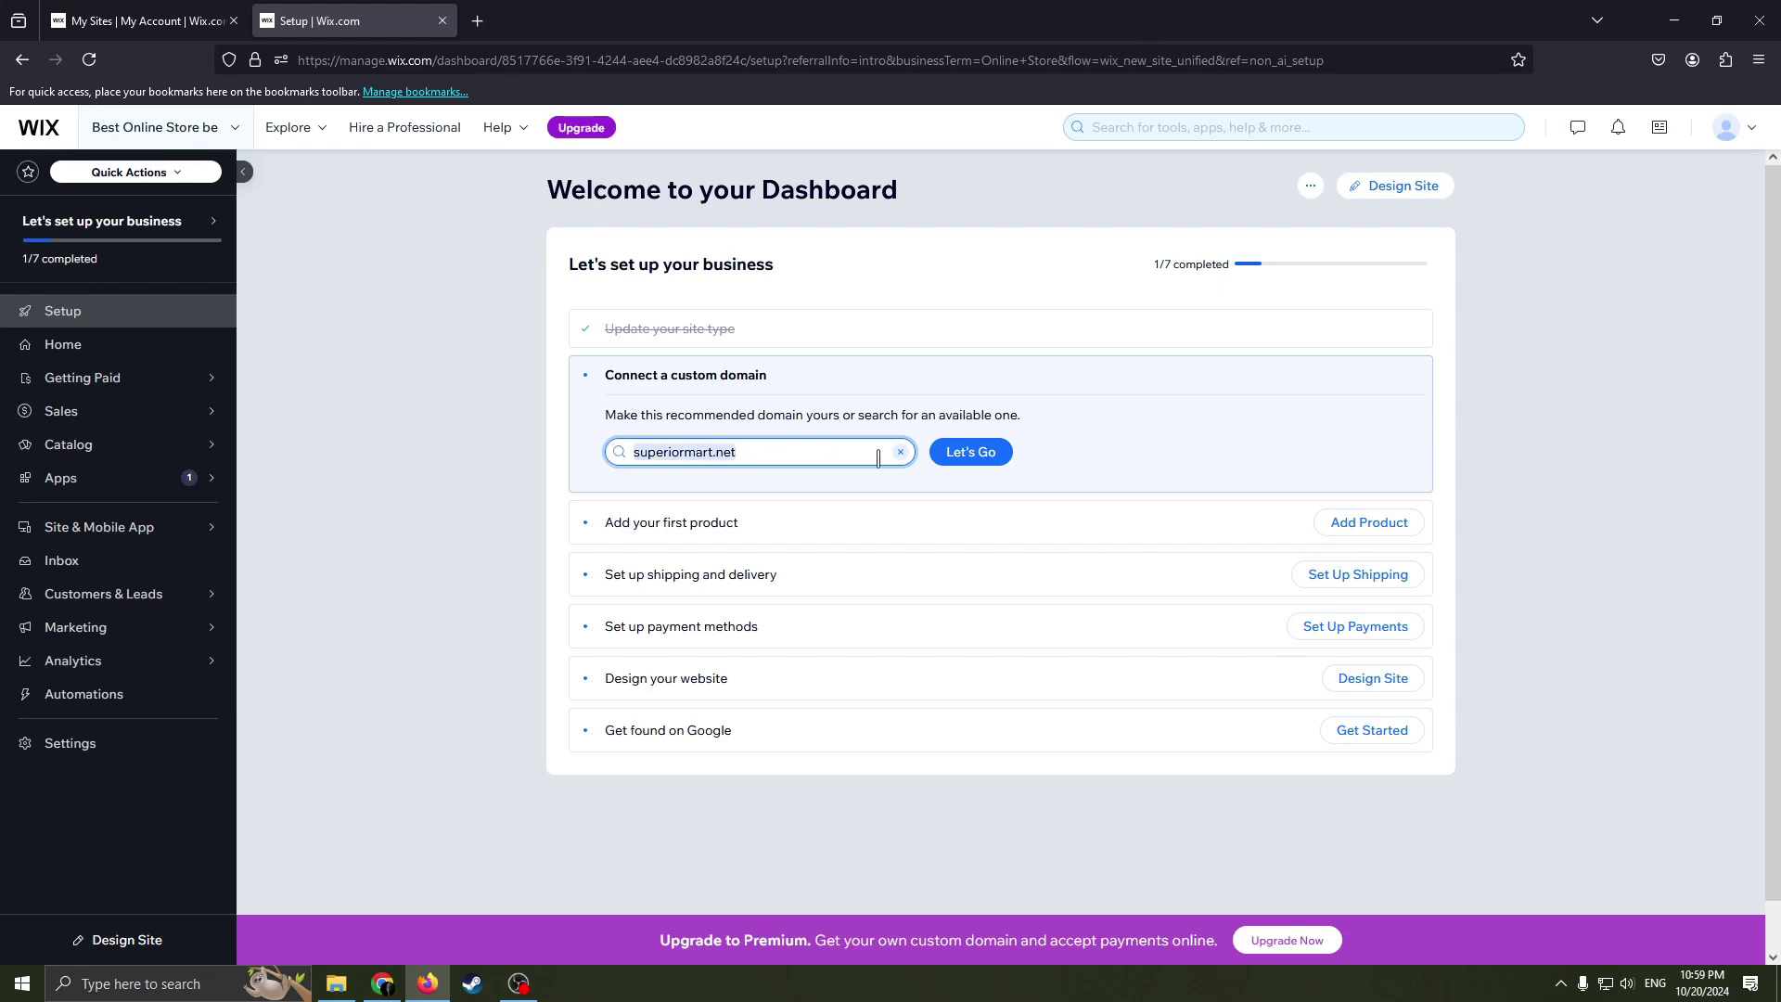
key(BackSpace)
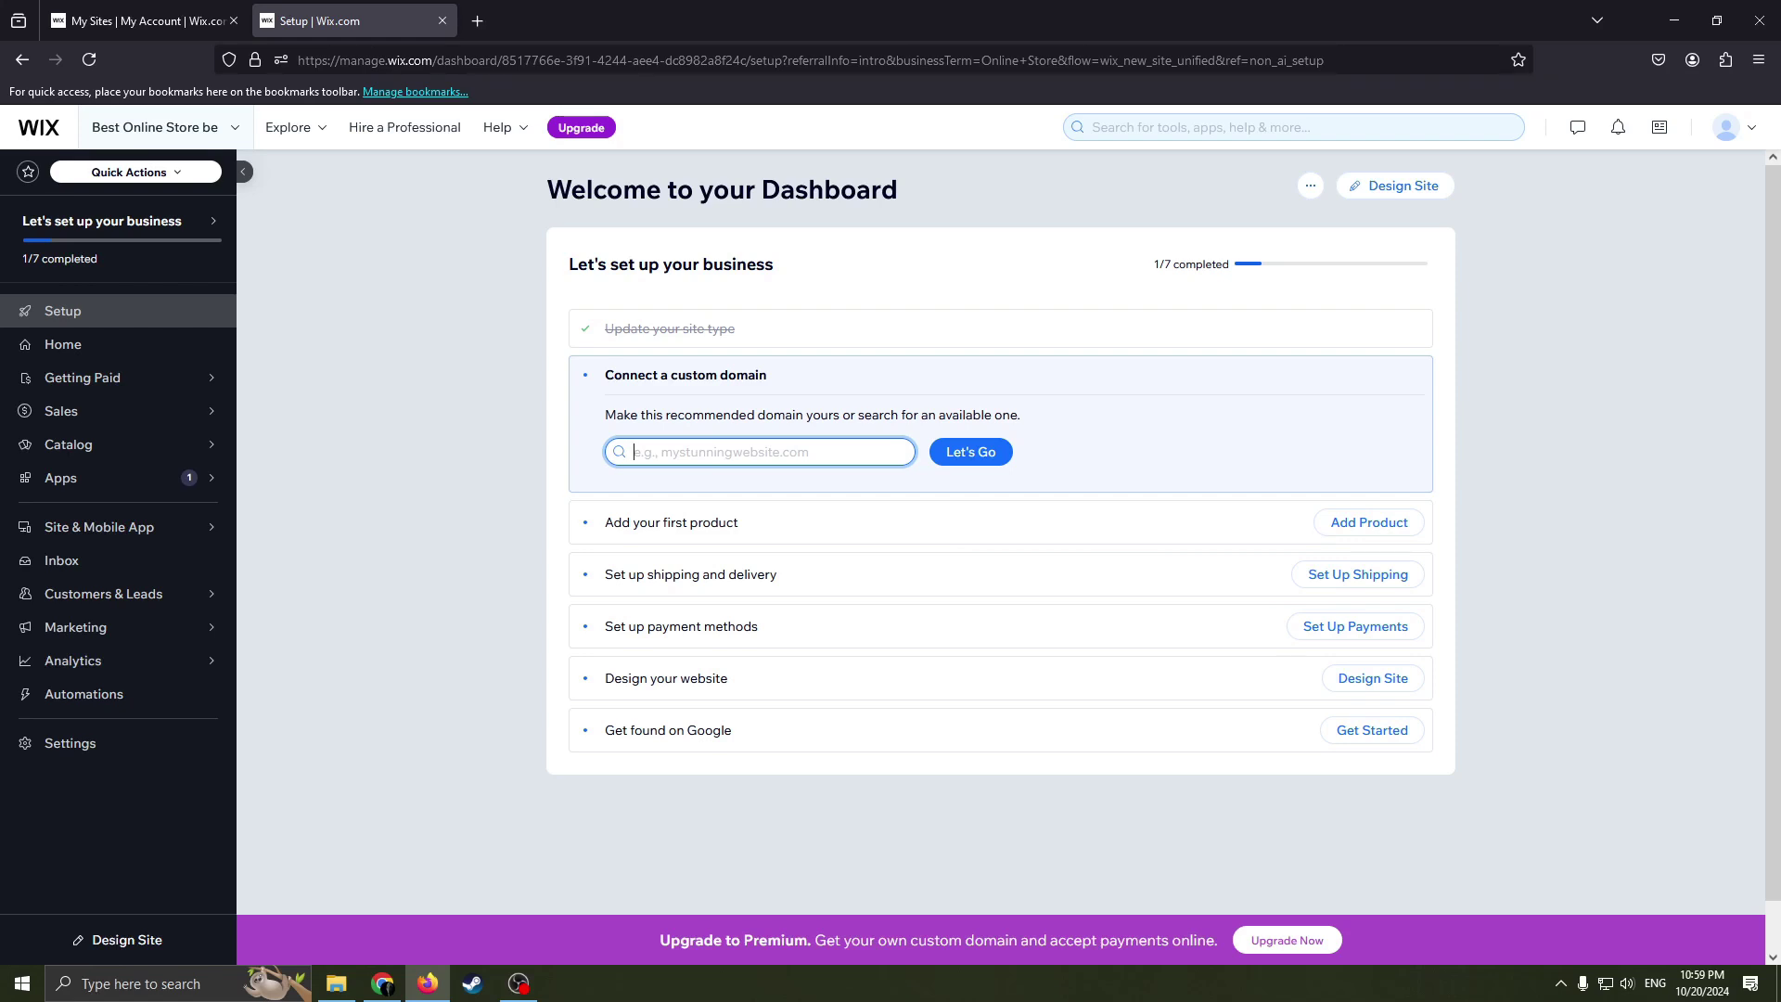
text(besteverstore.com)
click(1004, 463)
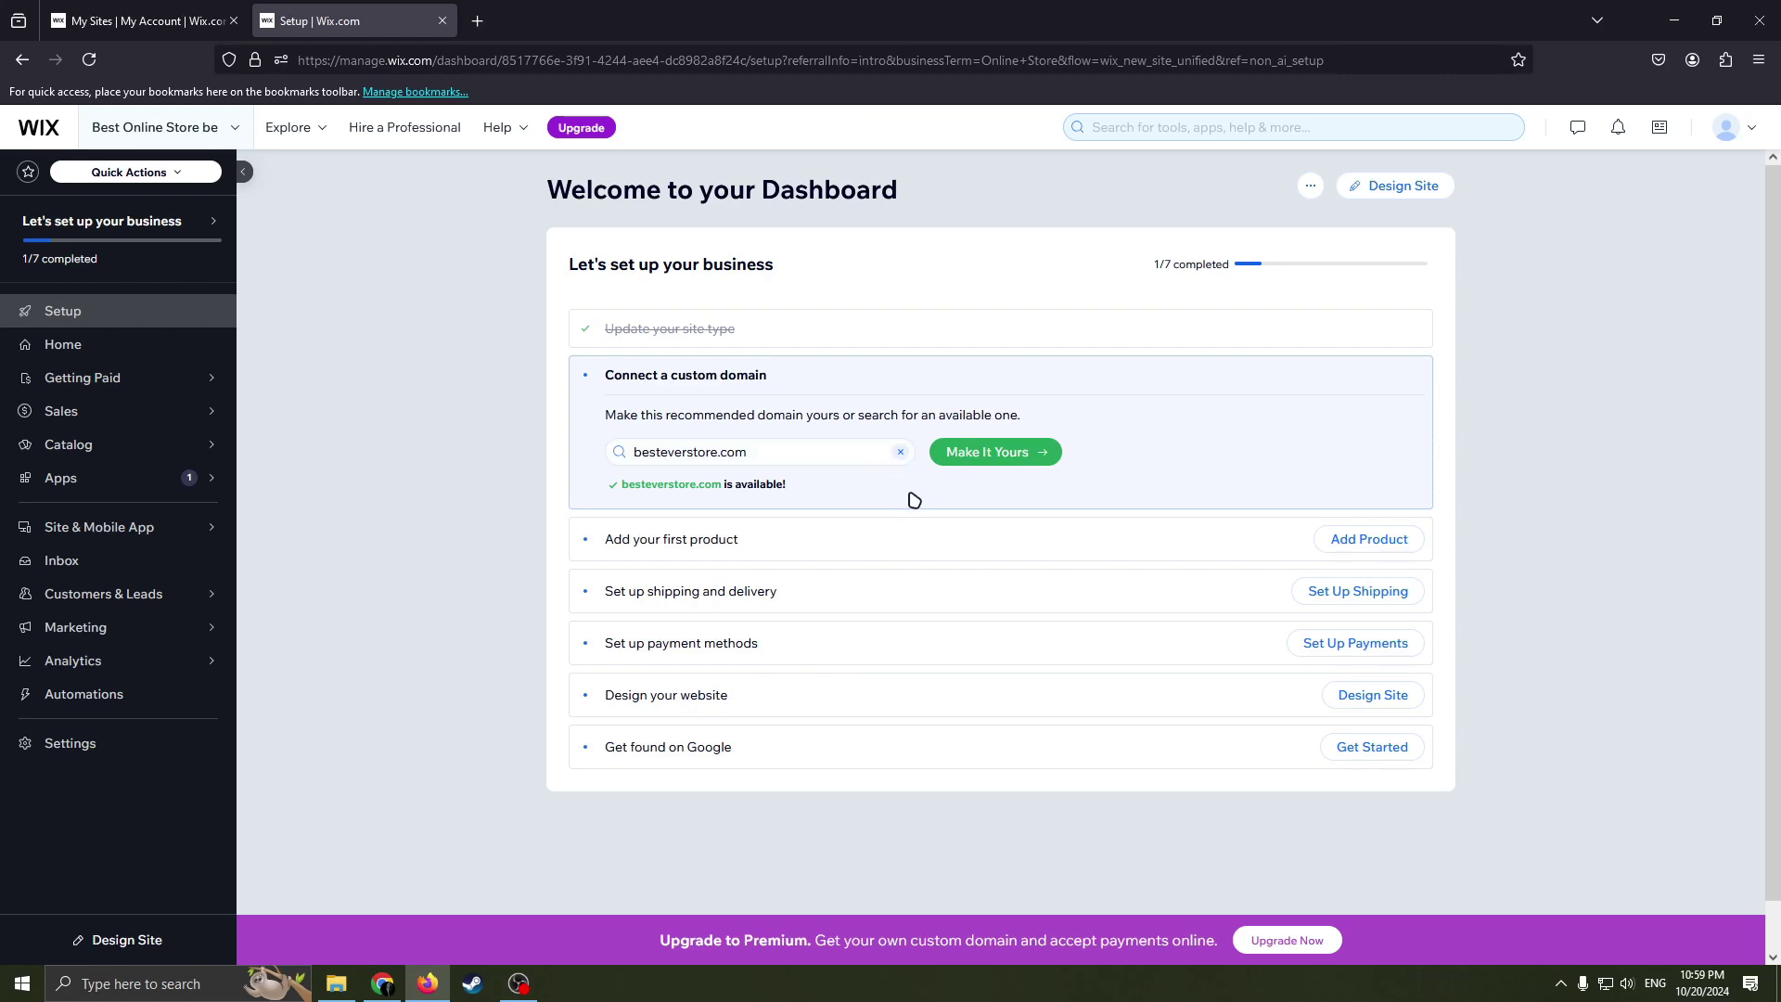
scroll(919, 501, down, 1)
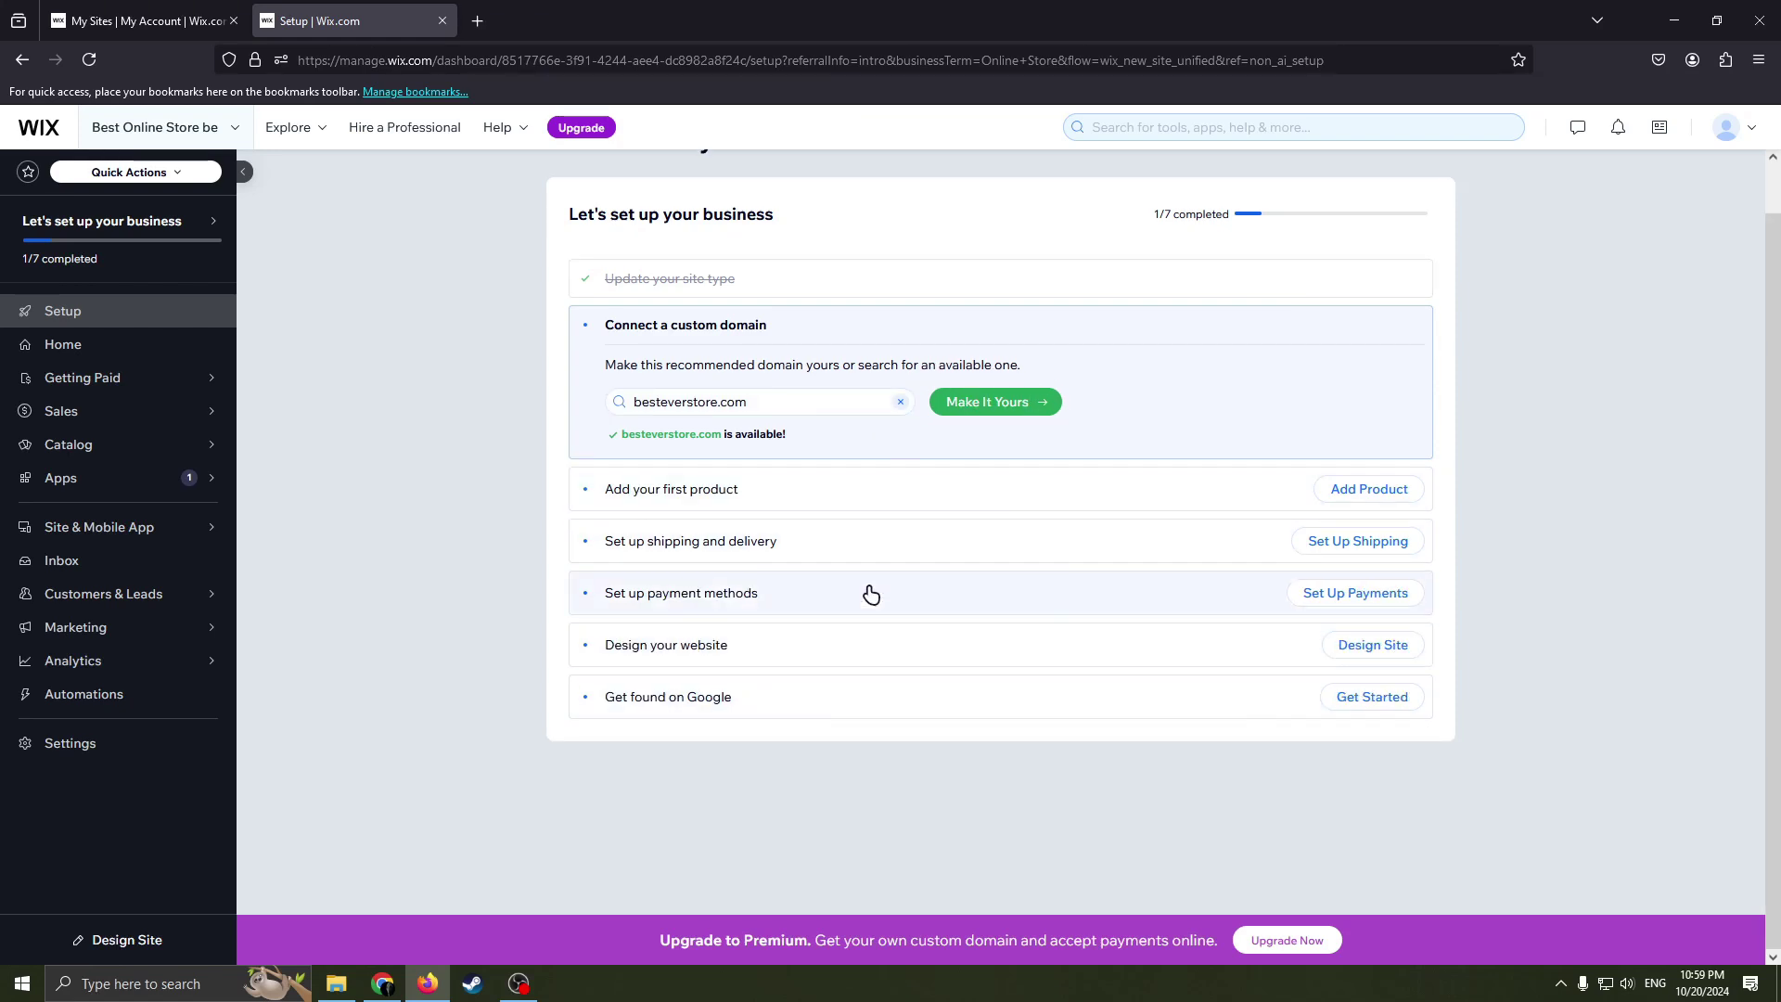
click(702, 495)
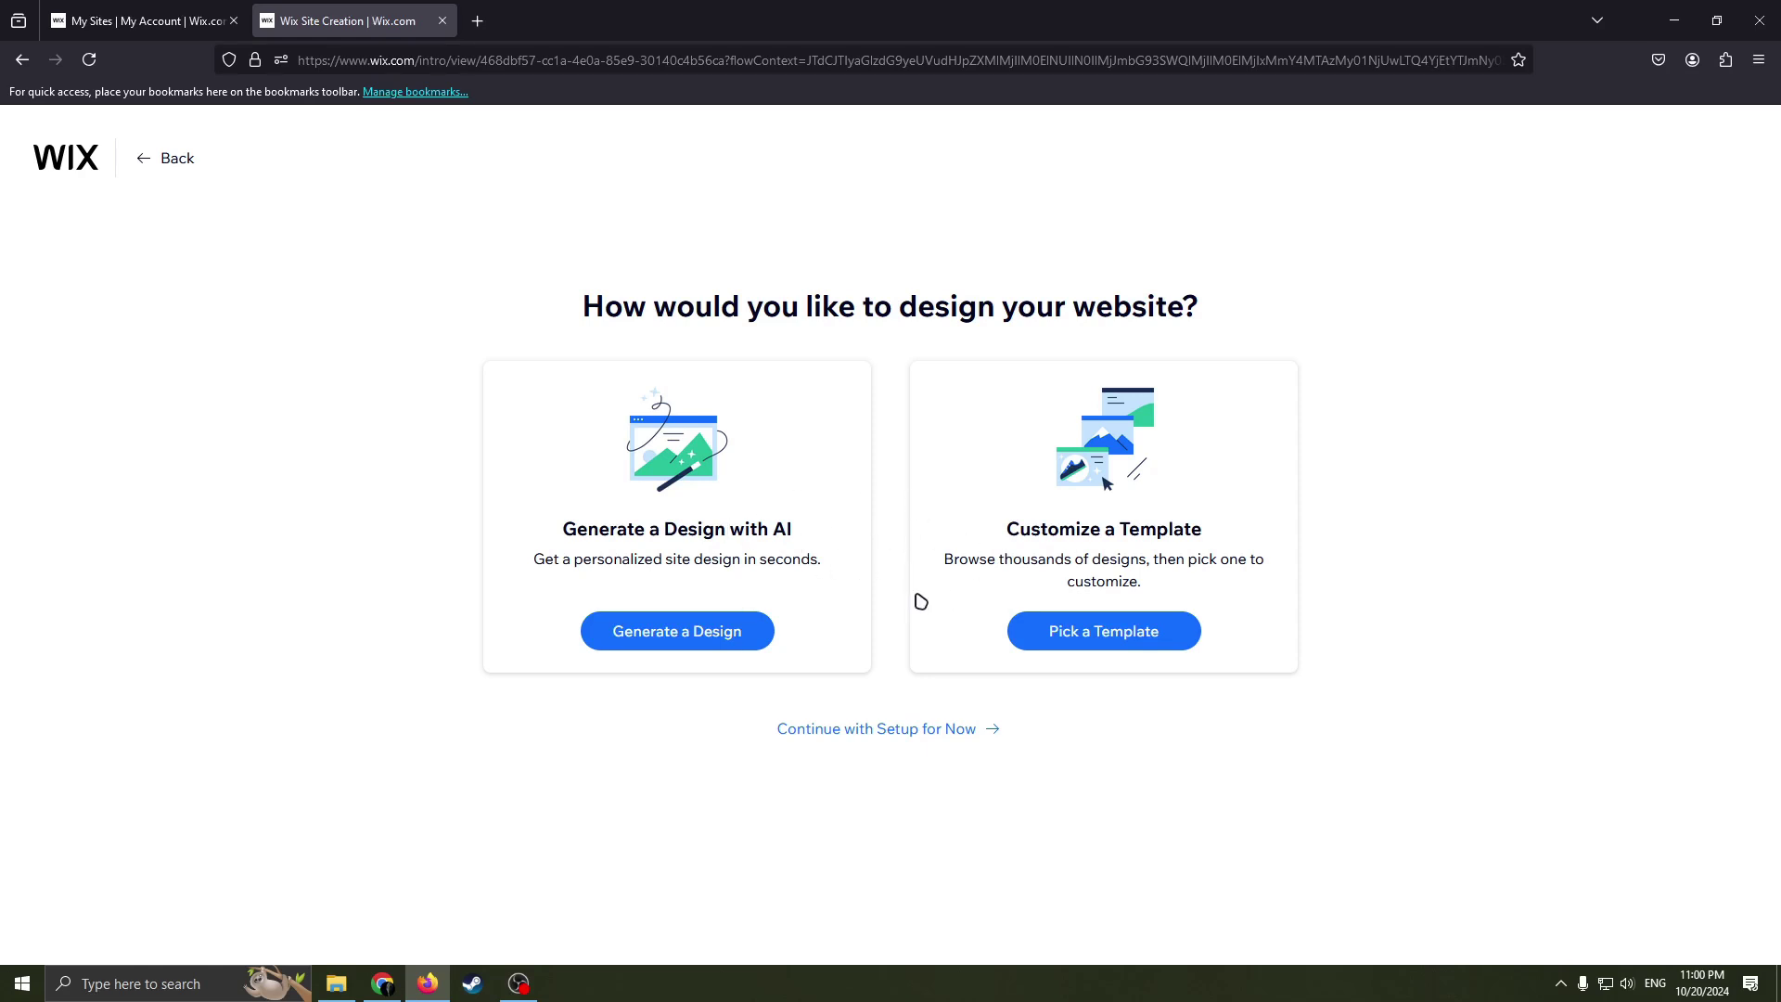
Start from a template and browse to the gallery's second page for Asian Restaurant
click(1104, 629)
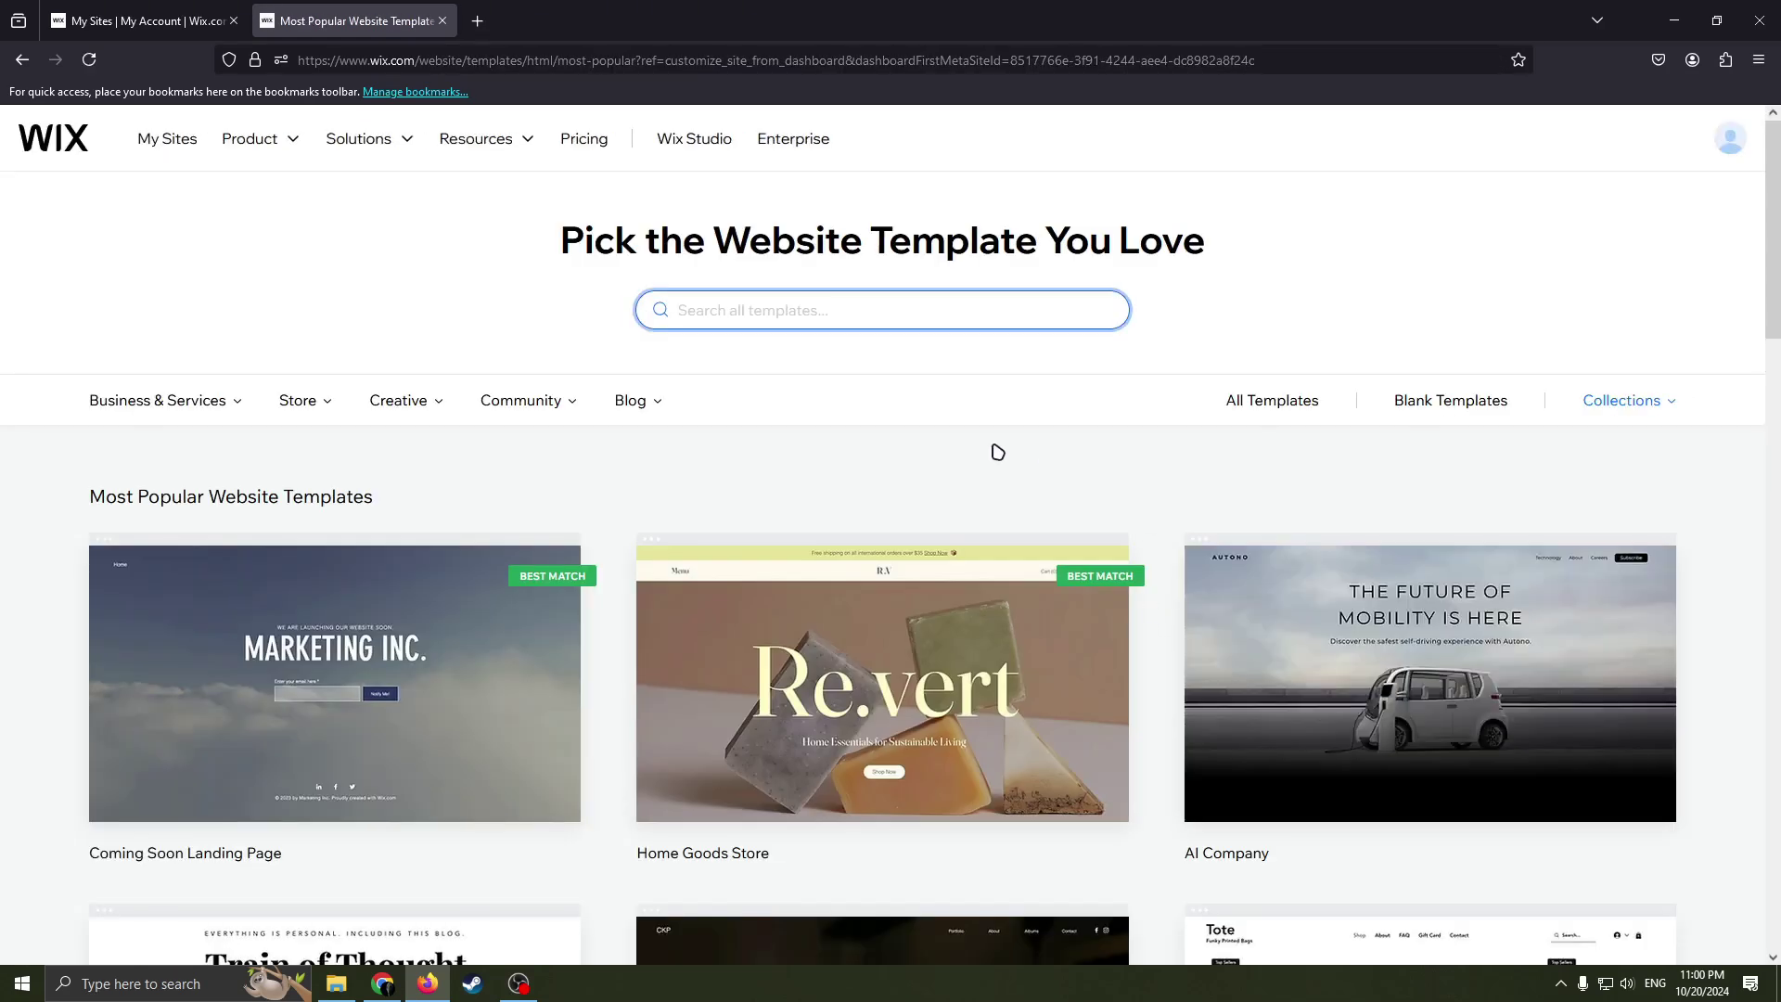
scroll(996, 485, down, 3)
scroll(1031, 529, down, 2)
scroll(1037, 549, down, 2)
scroll(1042, 562, down, 2)
scroll(1043, 562, up, 4)
scroll(1113, 585, down, 2)
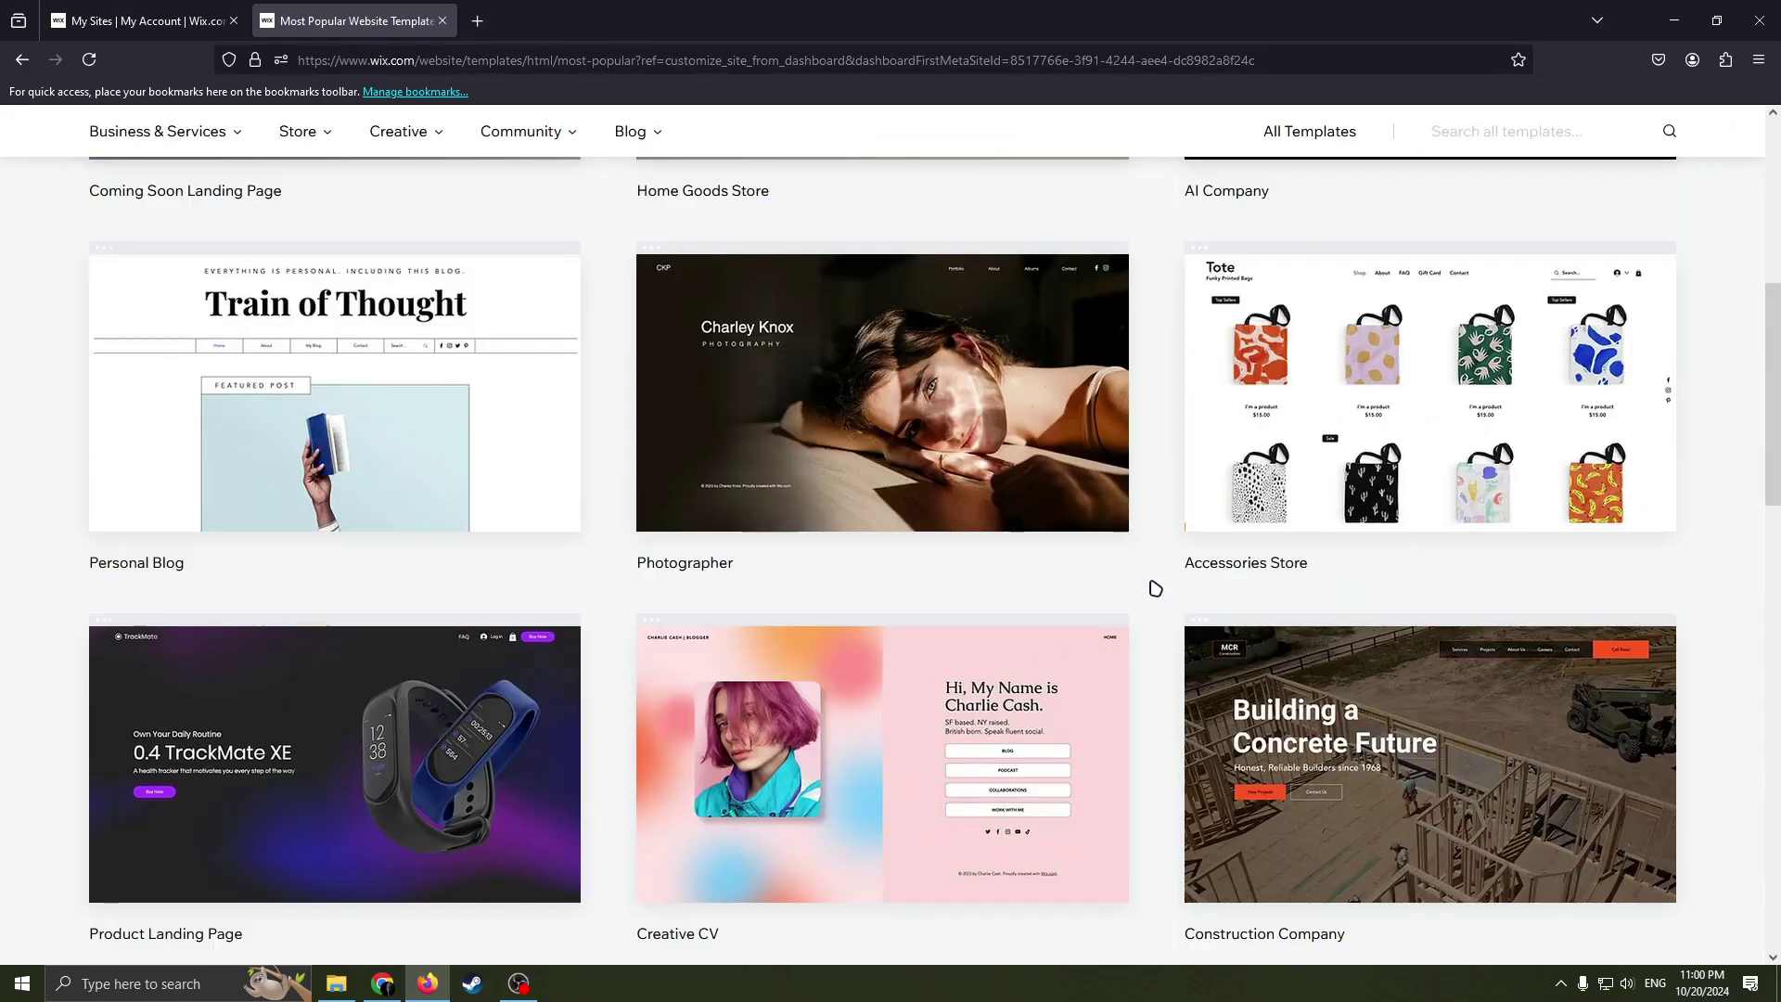
scroll(1114, 625, down, 2)
scroll(1113, 624, down, 4)
scroll(738, 710, up, 4)
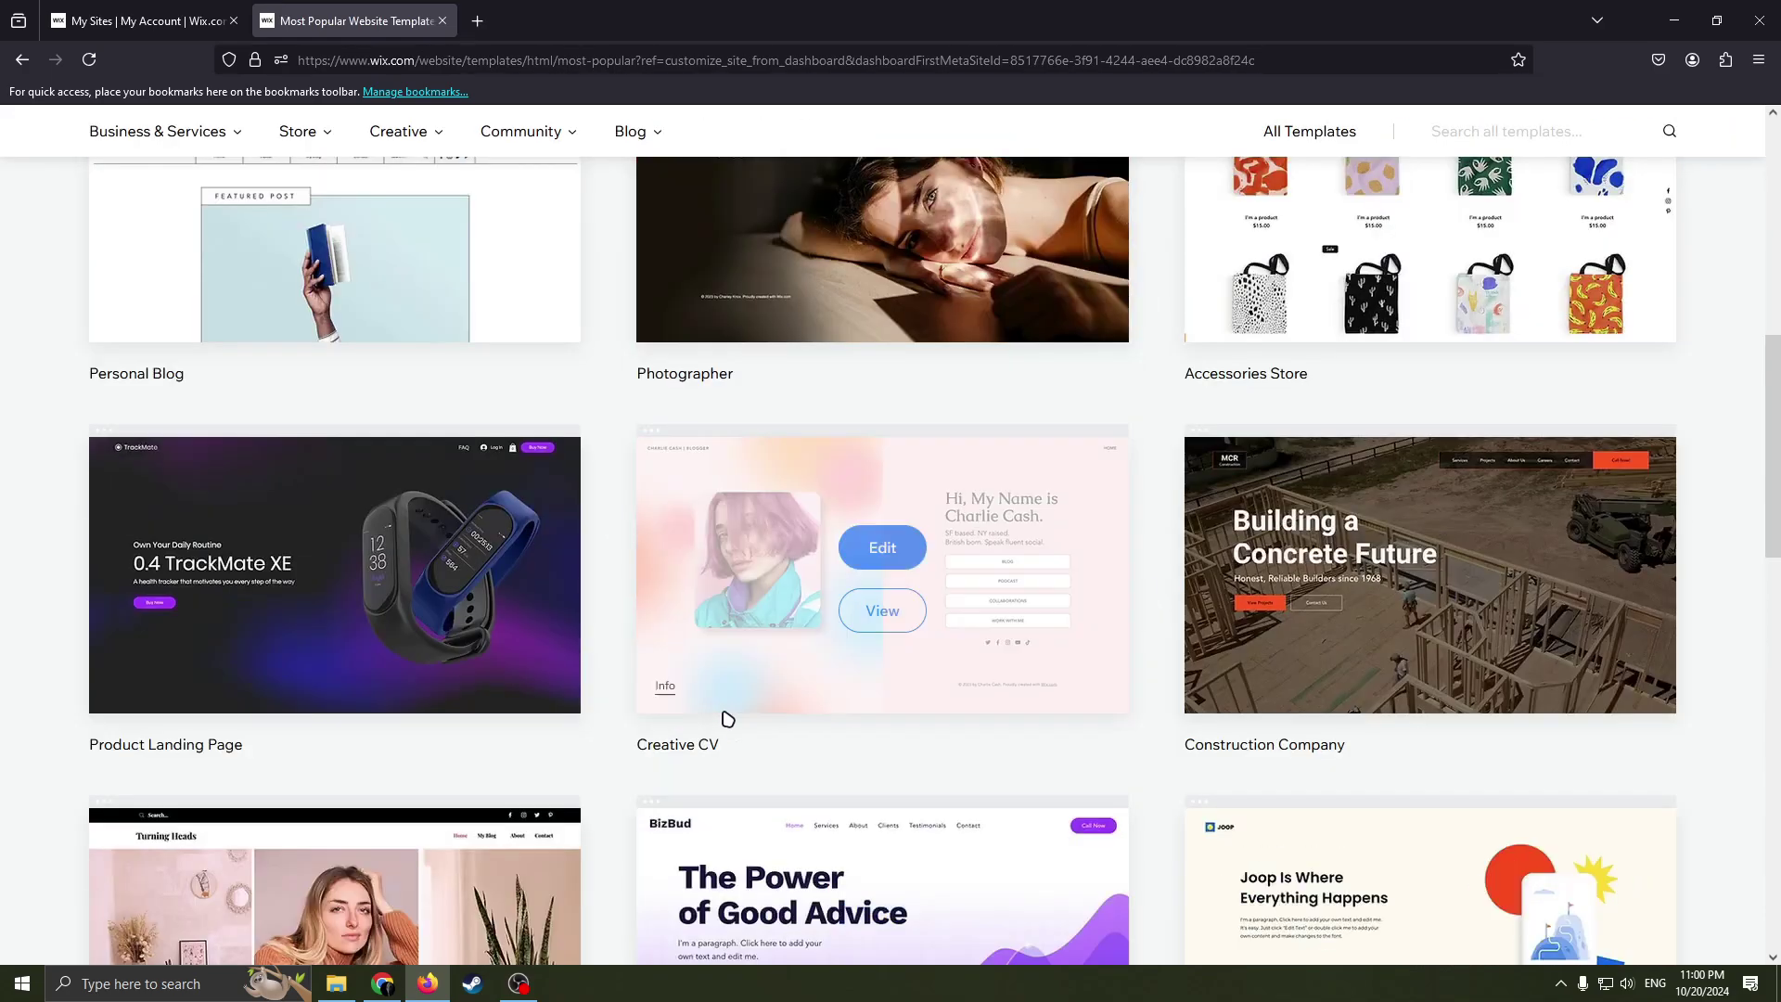
scroll(753, 703, up, 4)
scroll(762, 695, up, 3)
scroll(763, 695, down, 1)
scroll(738, 710, down, 6)
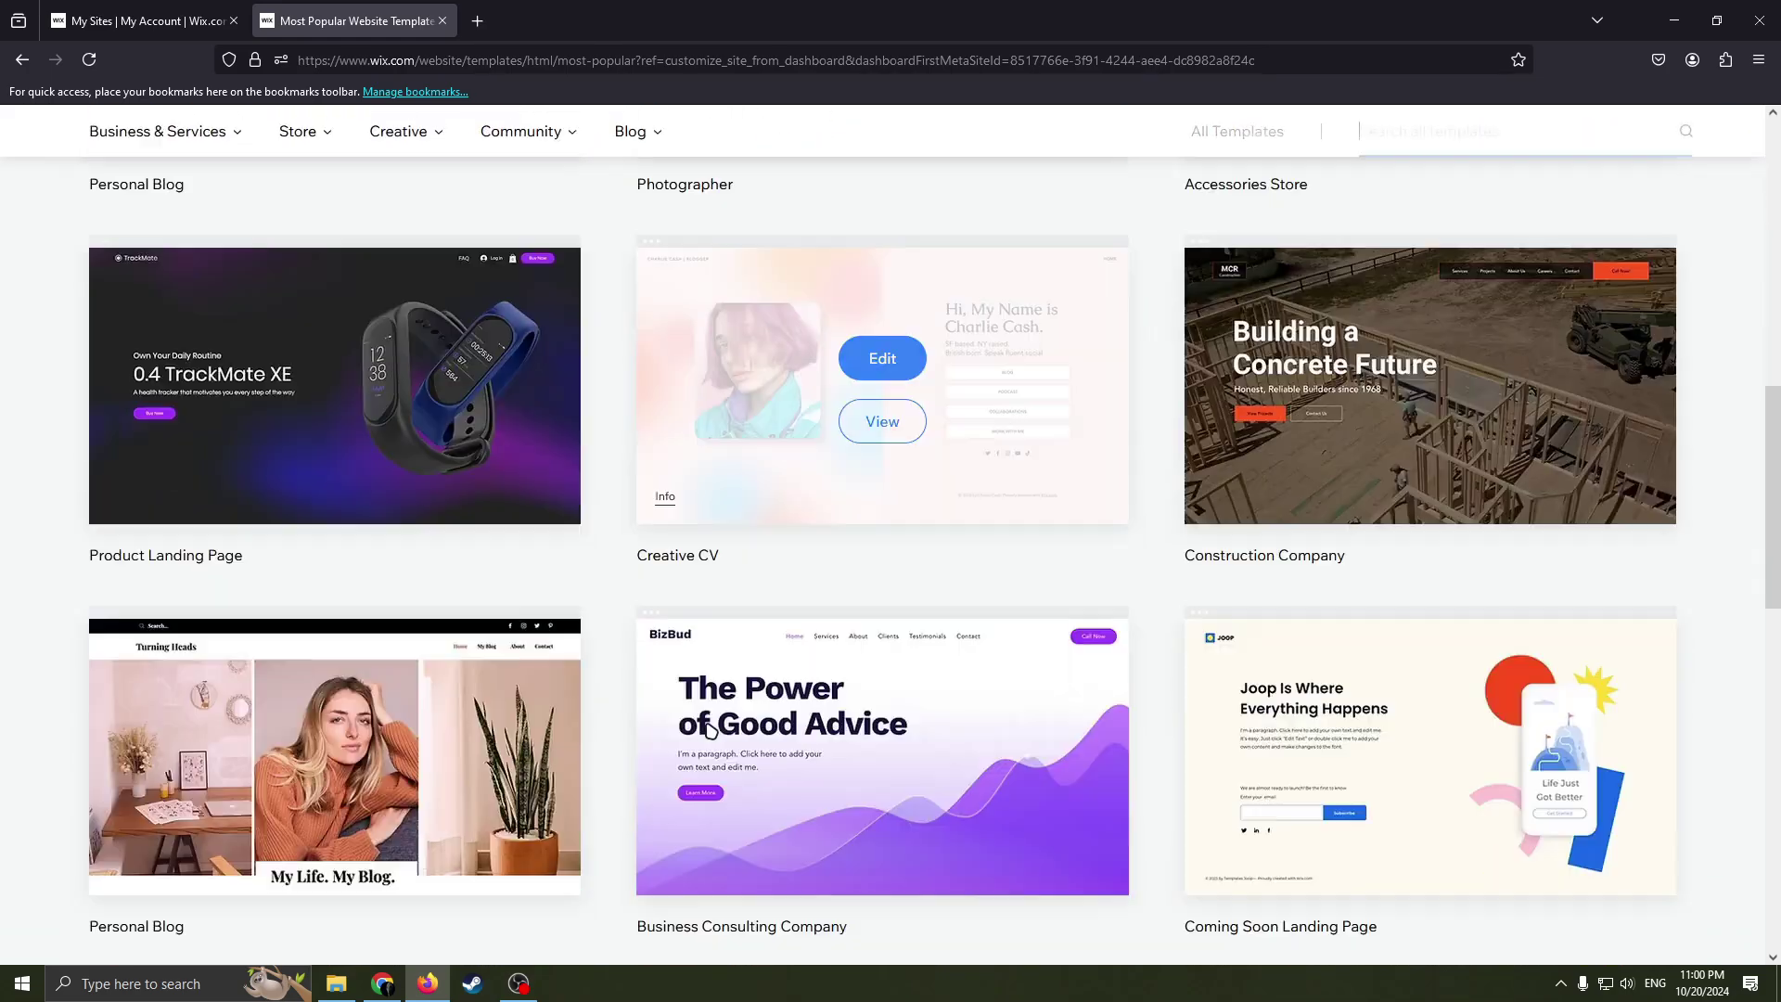
scroll(719, 735, down, 4)
click(881, 407)
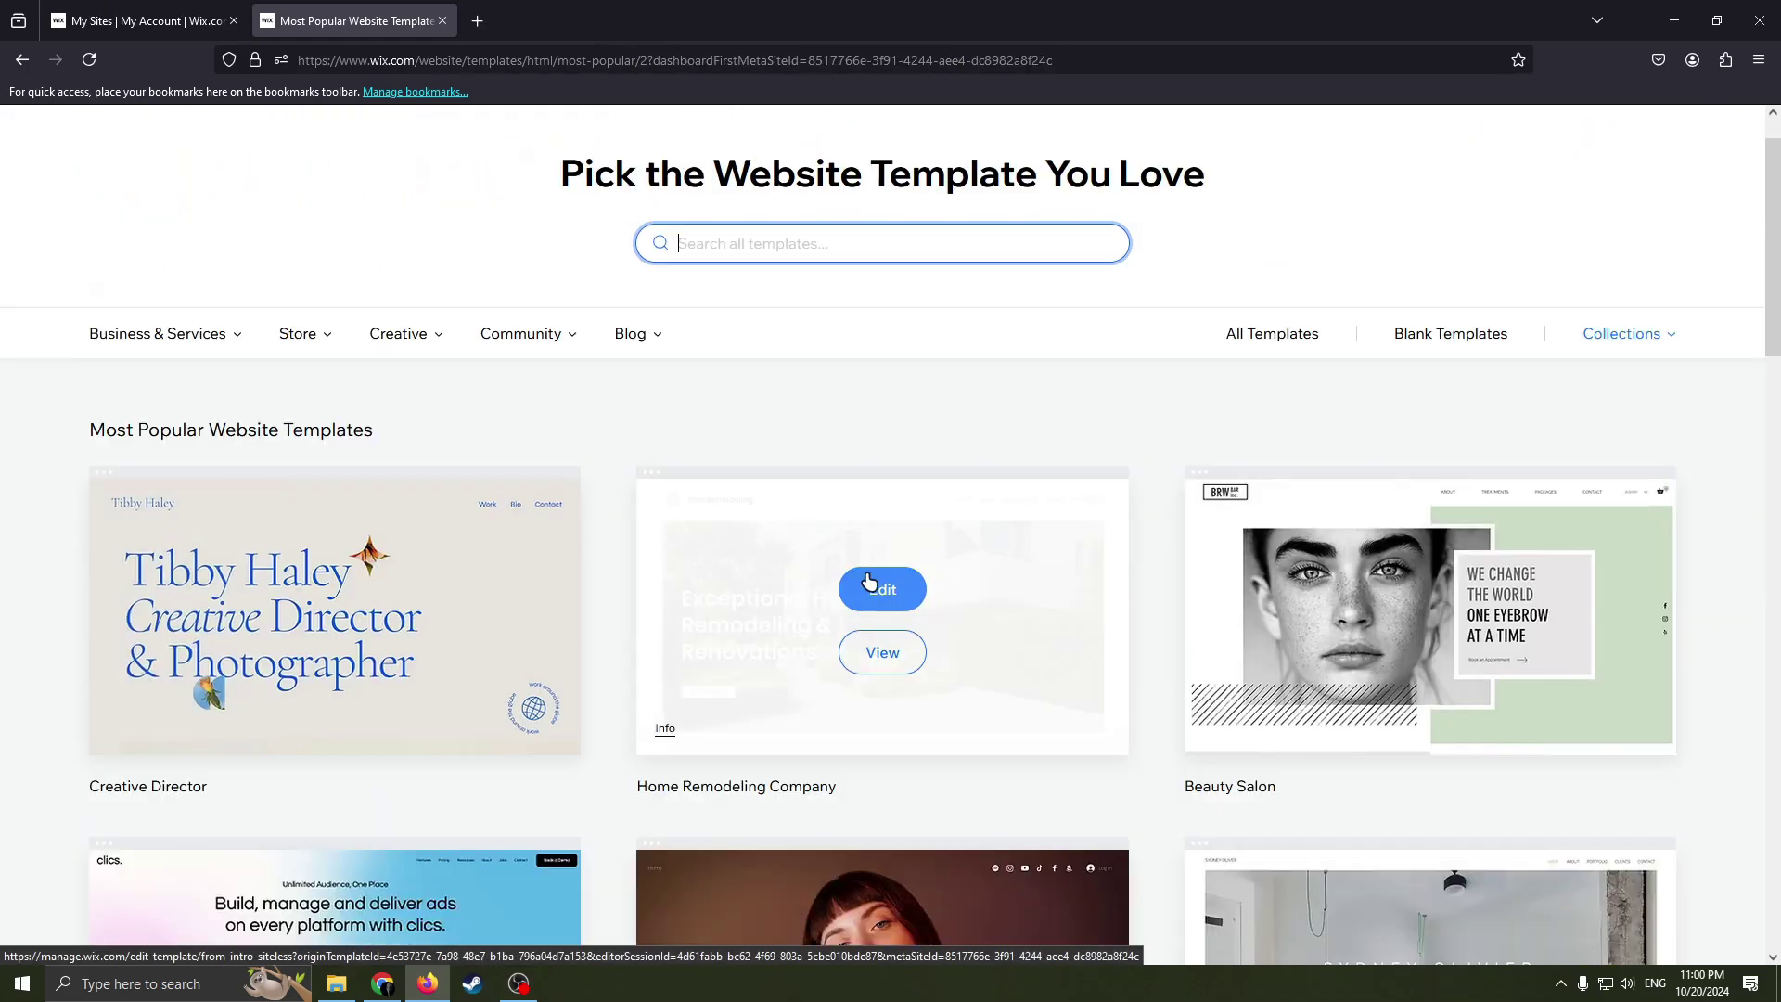
scroll(960, 557, down, 3)
scroll(1080, 580, down, 2)
scroll(1081, 581, up, 2)
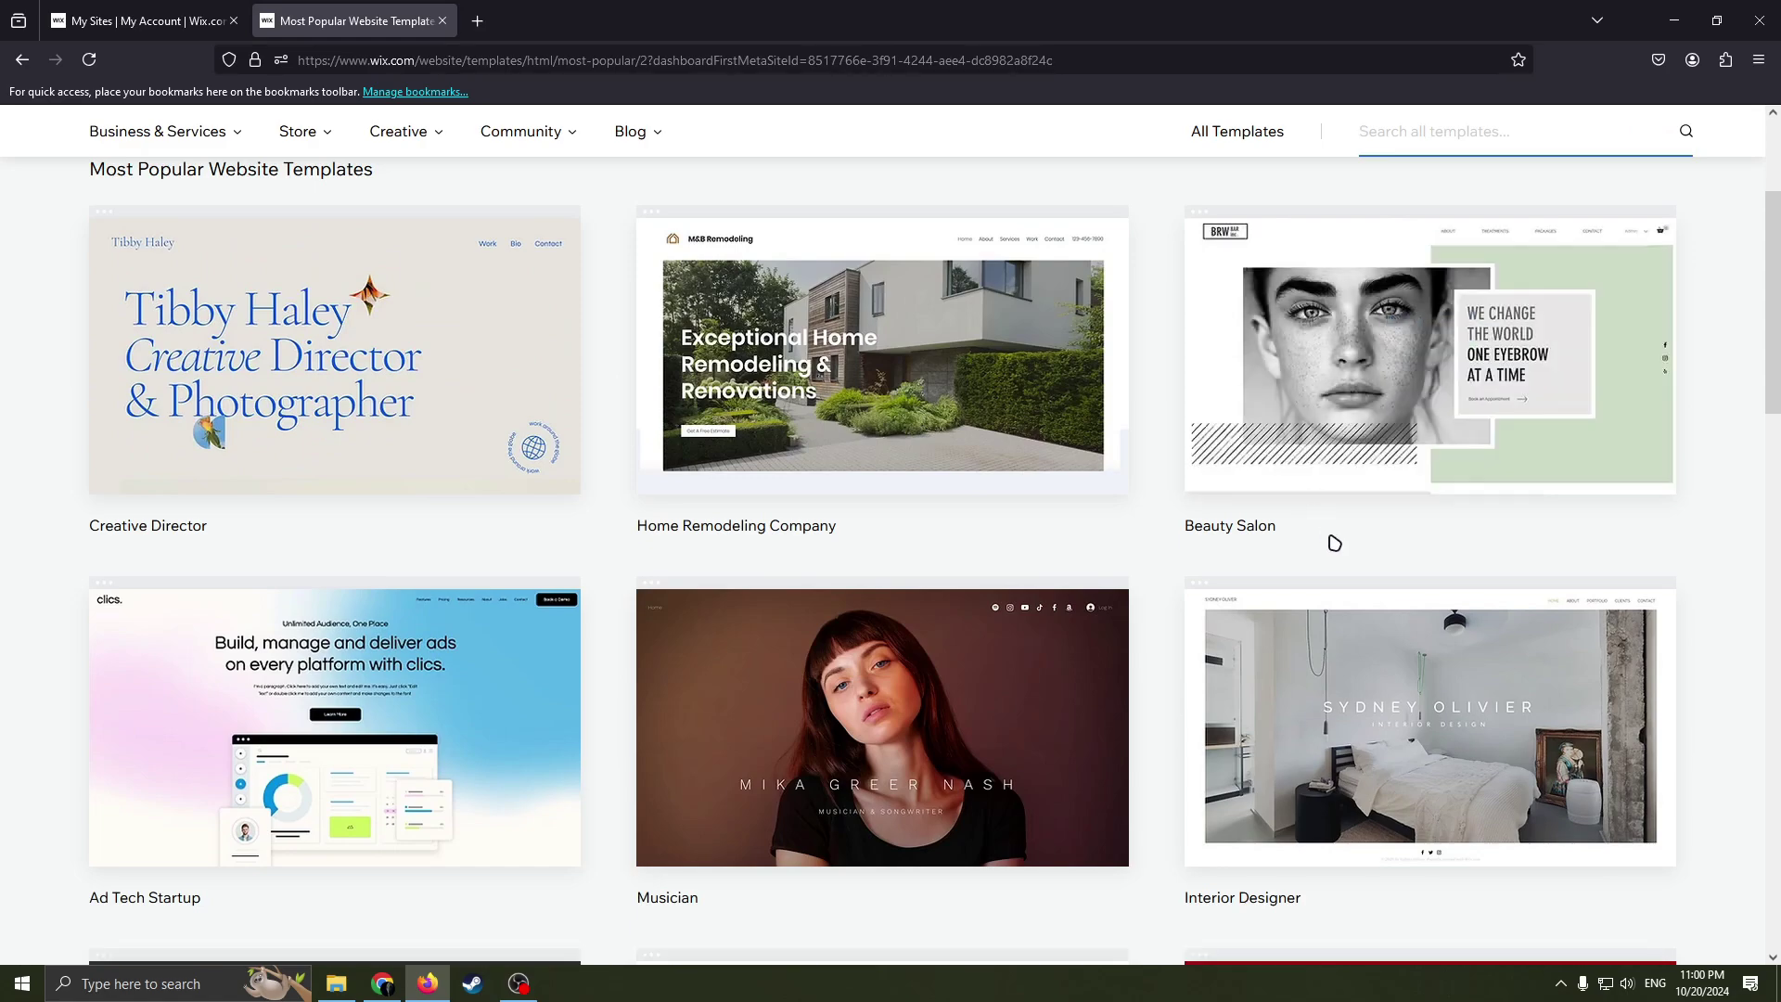
scroll(1308, 557, down, 1)
scroll(1294, 529, up, 1)
scroll(1290, 511, down, 1)
scroll(1289, 529, down, 1)
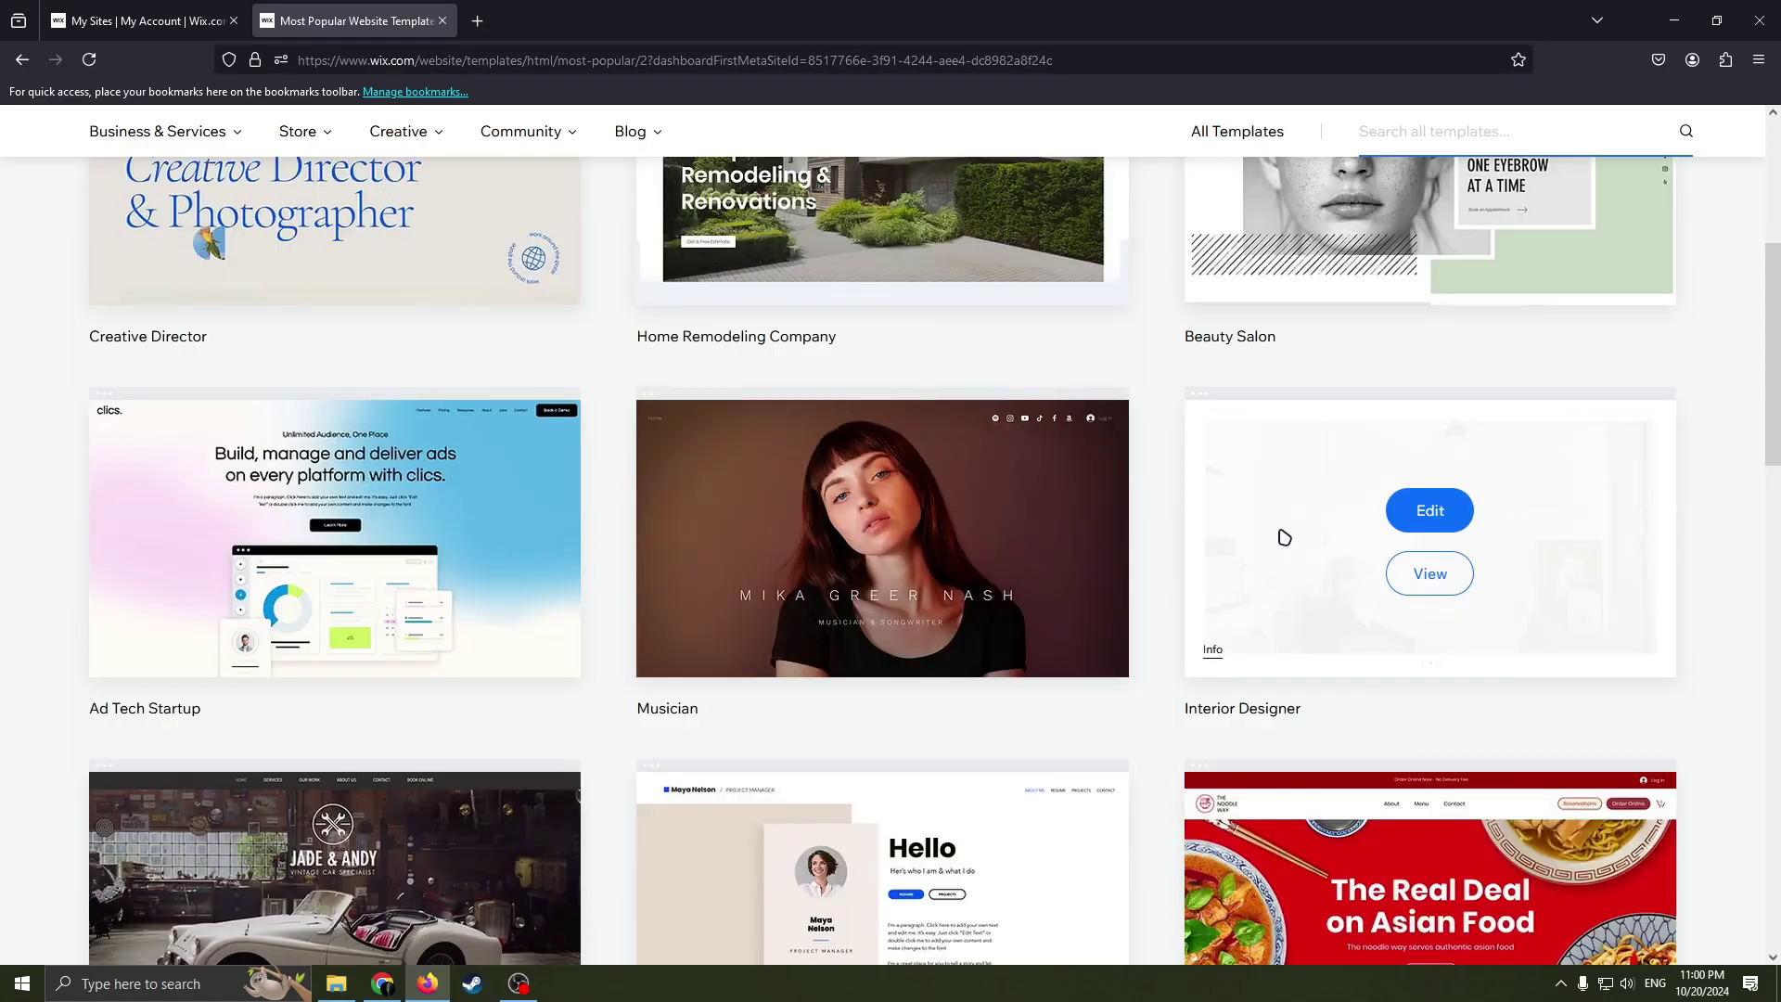
scroll(1253, 556, down, 1)
scroll(836, 641, down, 2)
scroll(829, 647, up, 2)
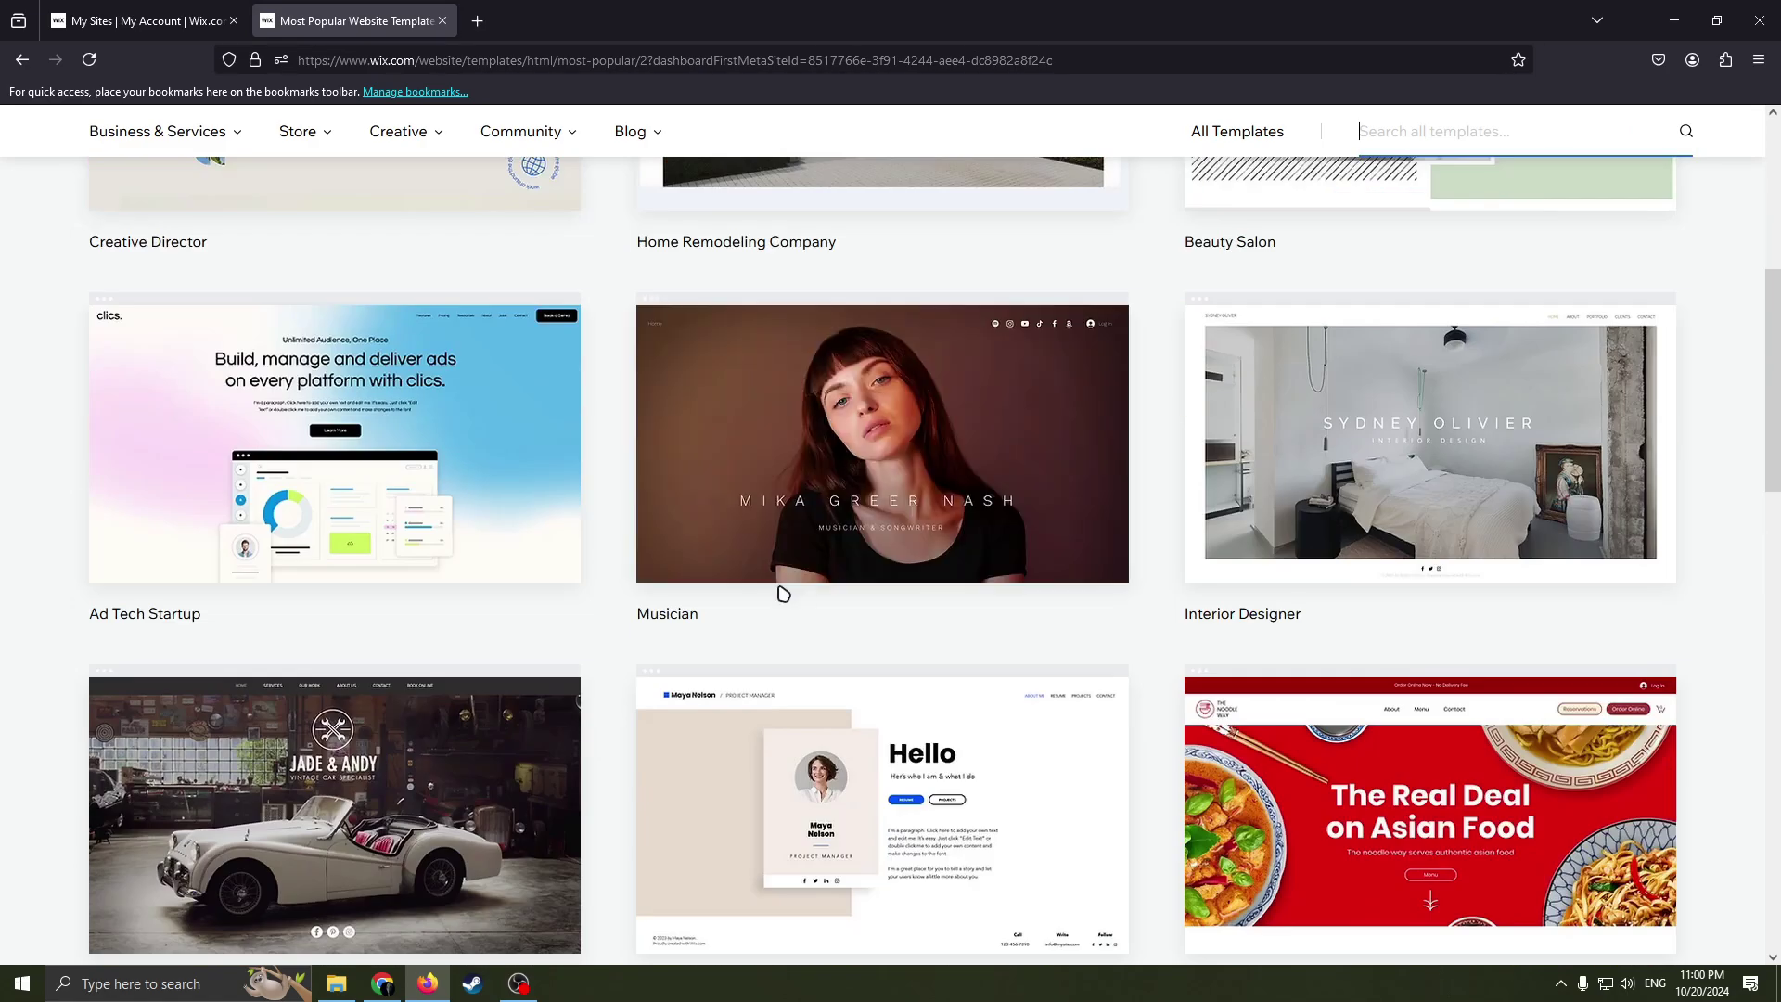
scroll(835, 584, down, 1)
scroll(974, 613, down, 1)
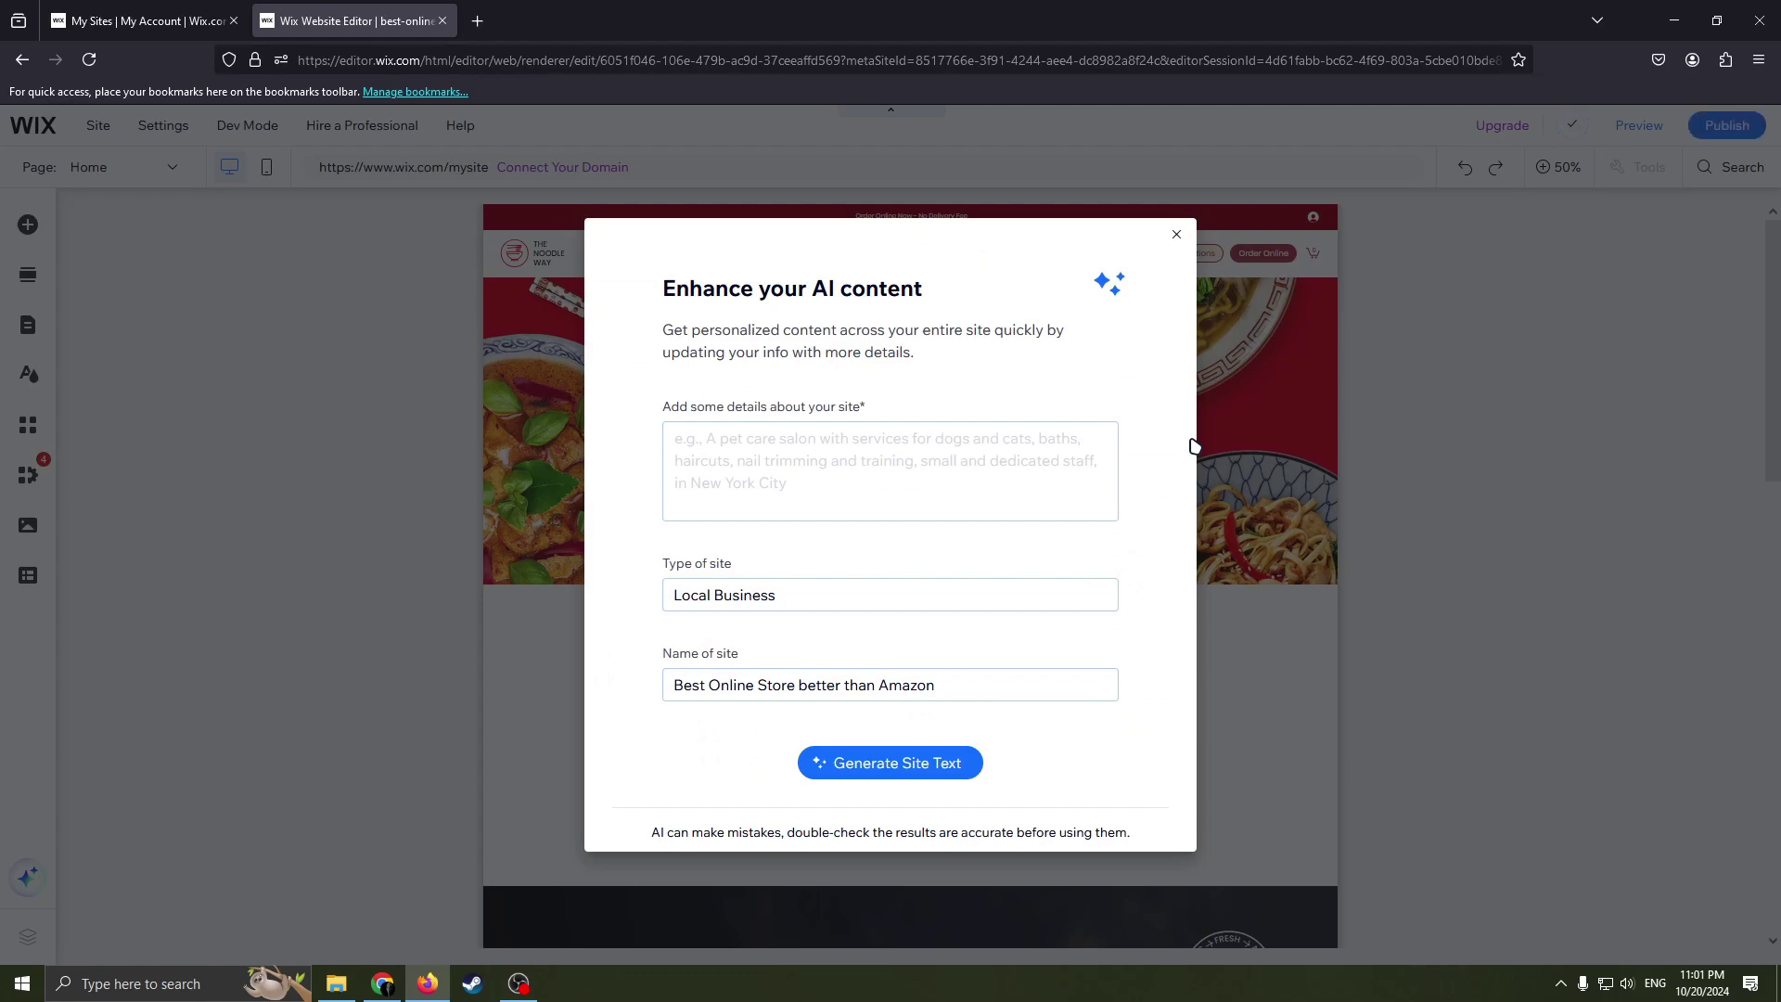
Dismiss the AI content prompt and editor overlay, then view the site's page list
click(1176, 234)
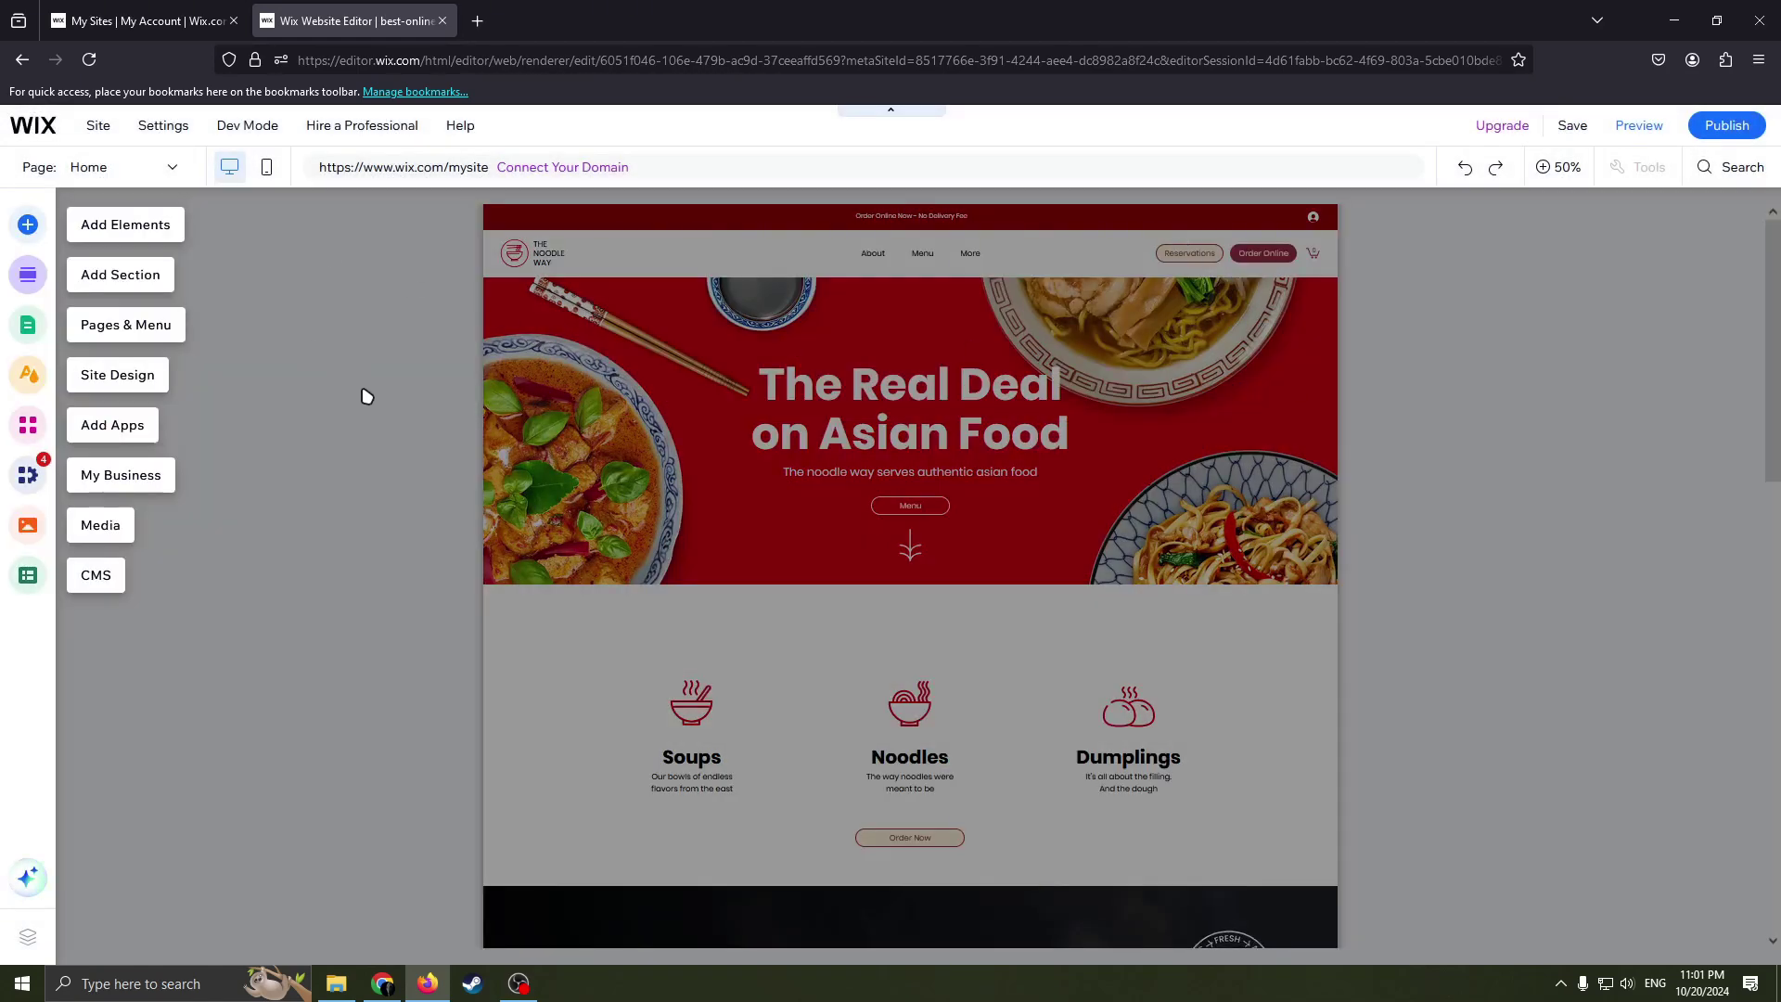
click(359, 850)
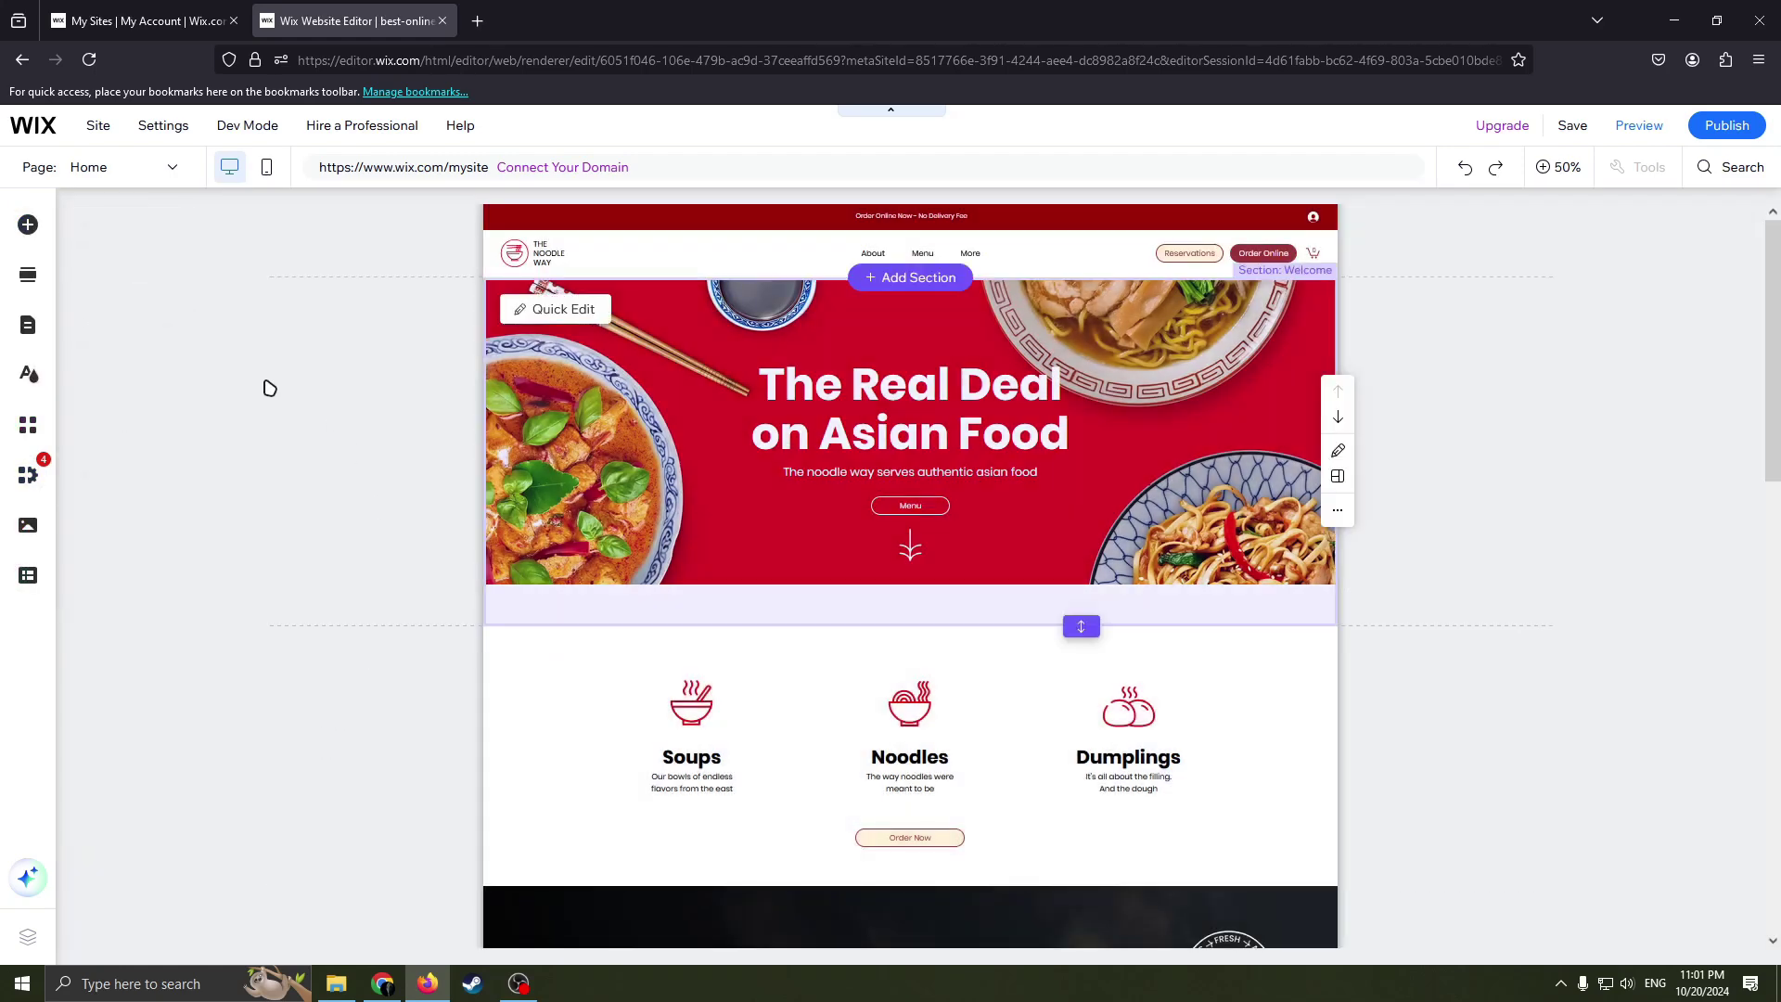
mouse_move(1100, 359)
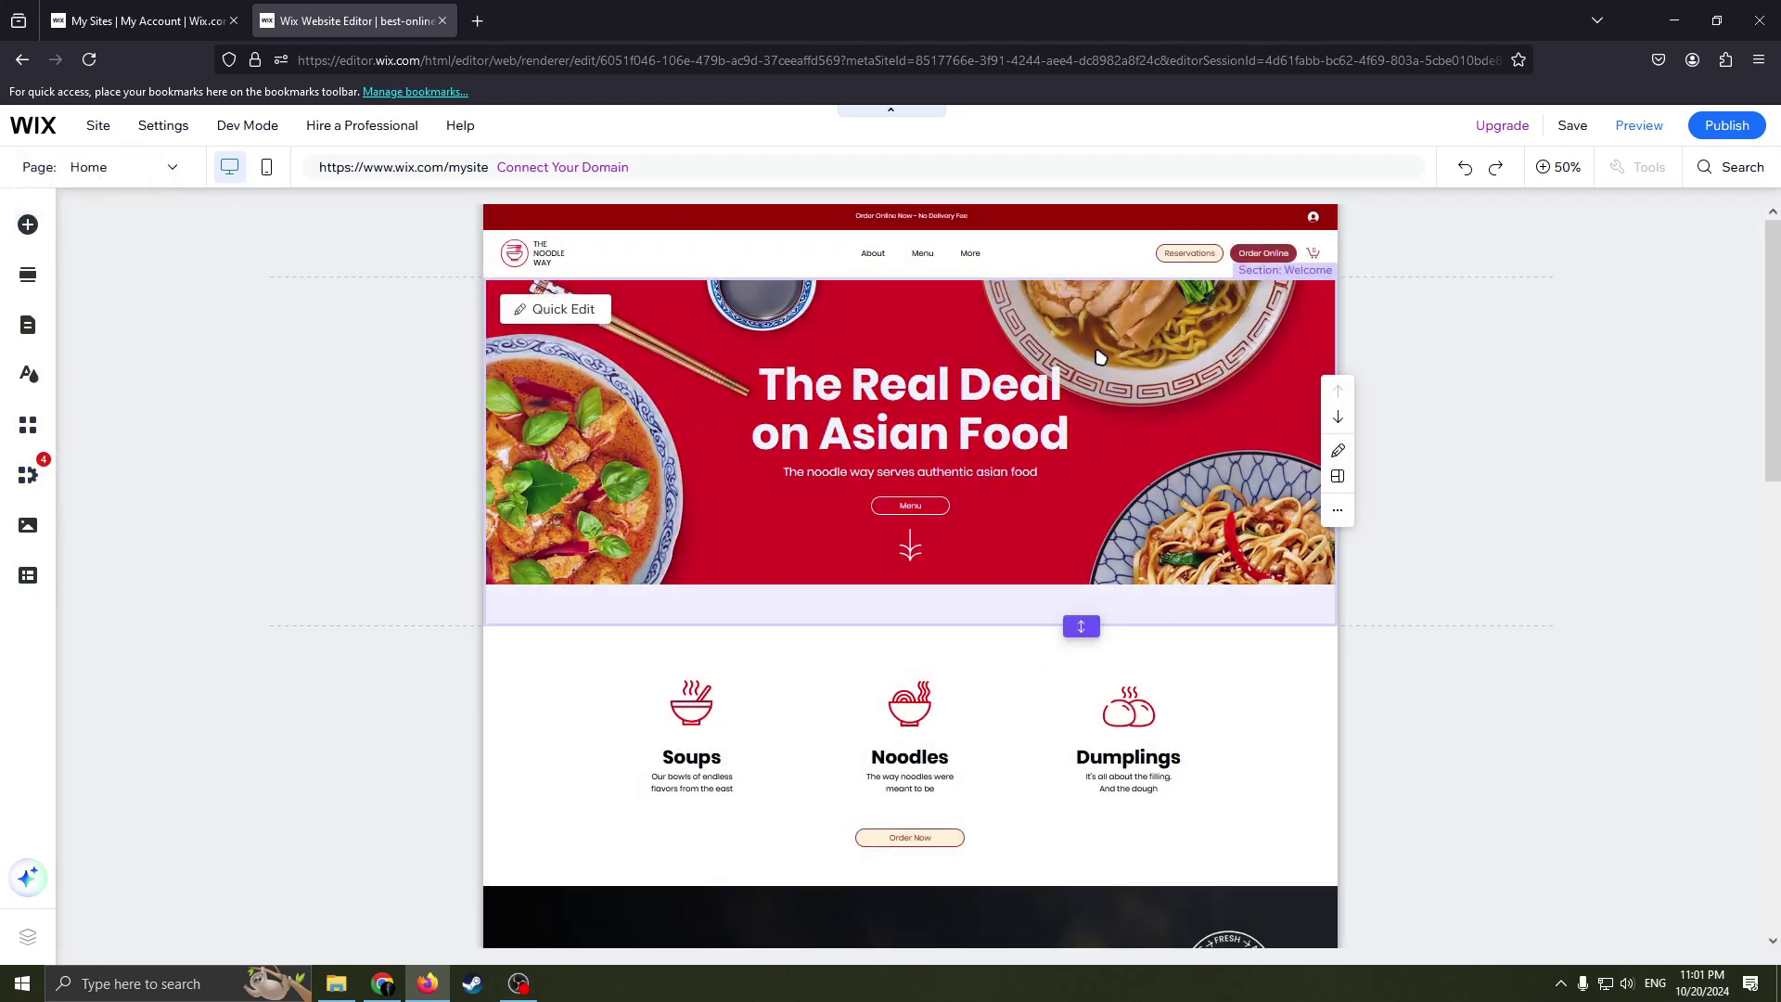
scroll(894, 346, down, 2)
scroll(894, 345, up, 2)
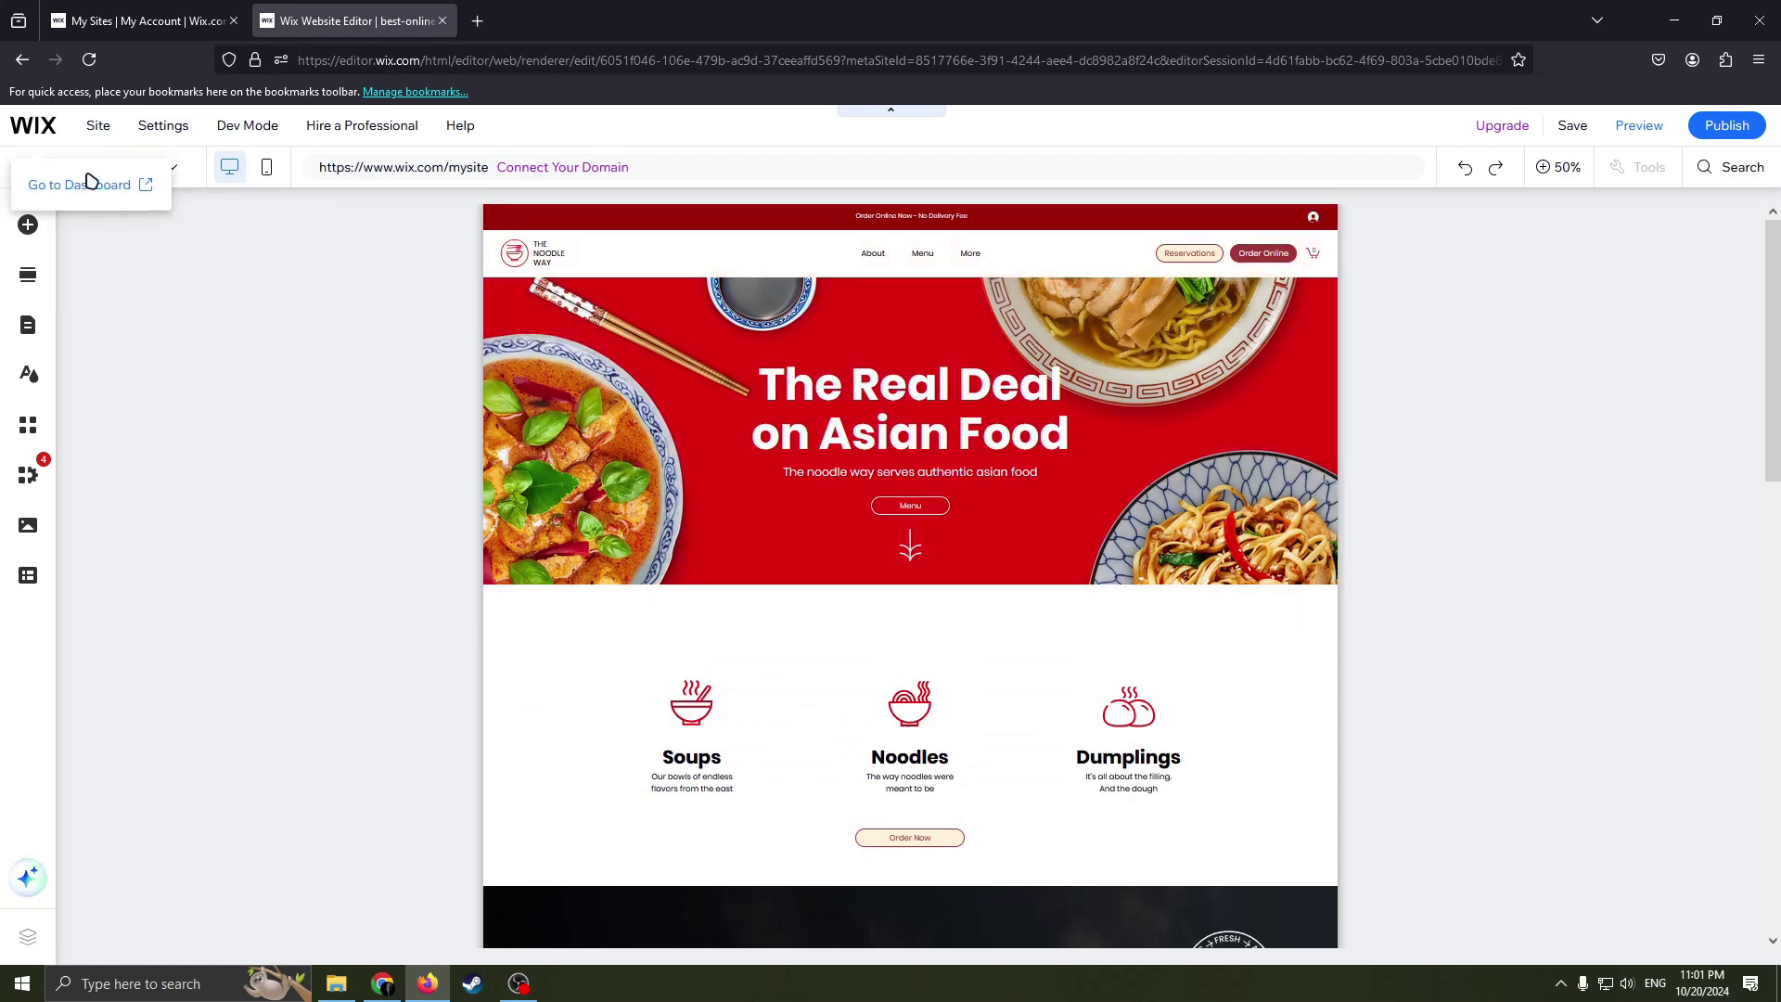
click(164, 170)
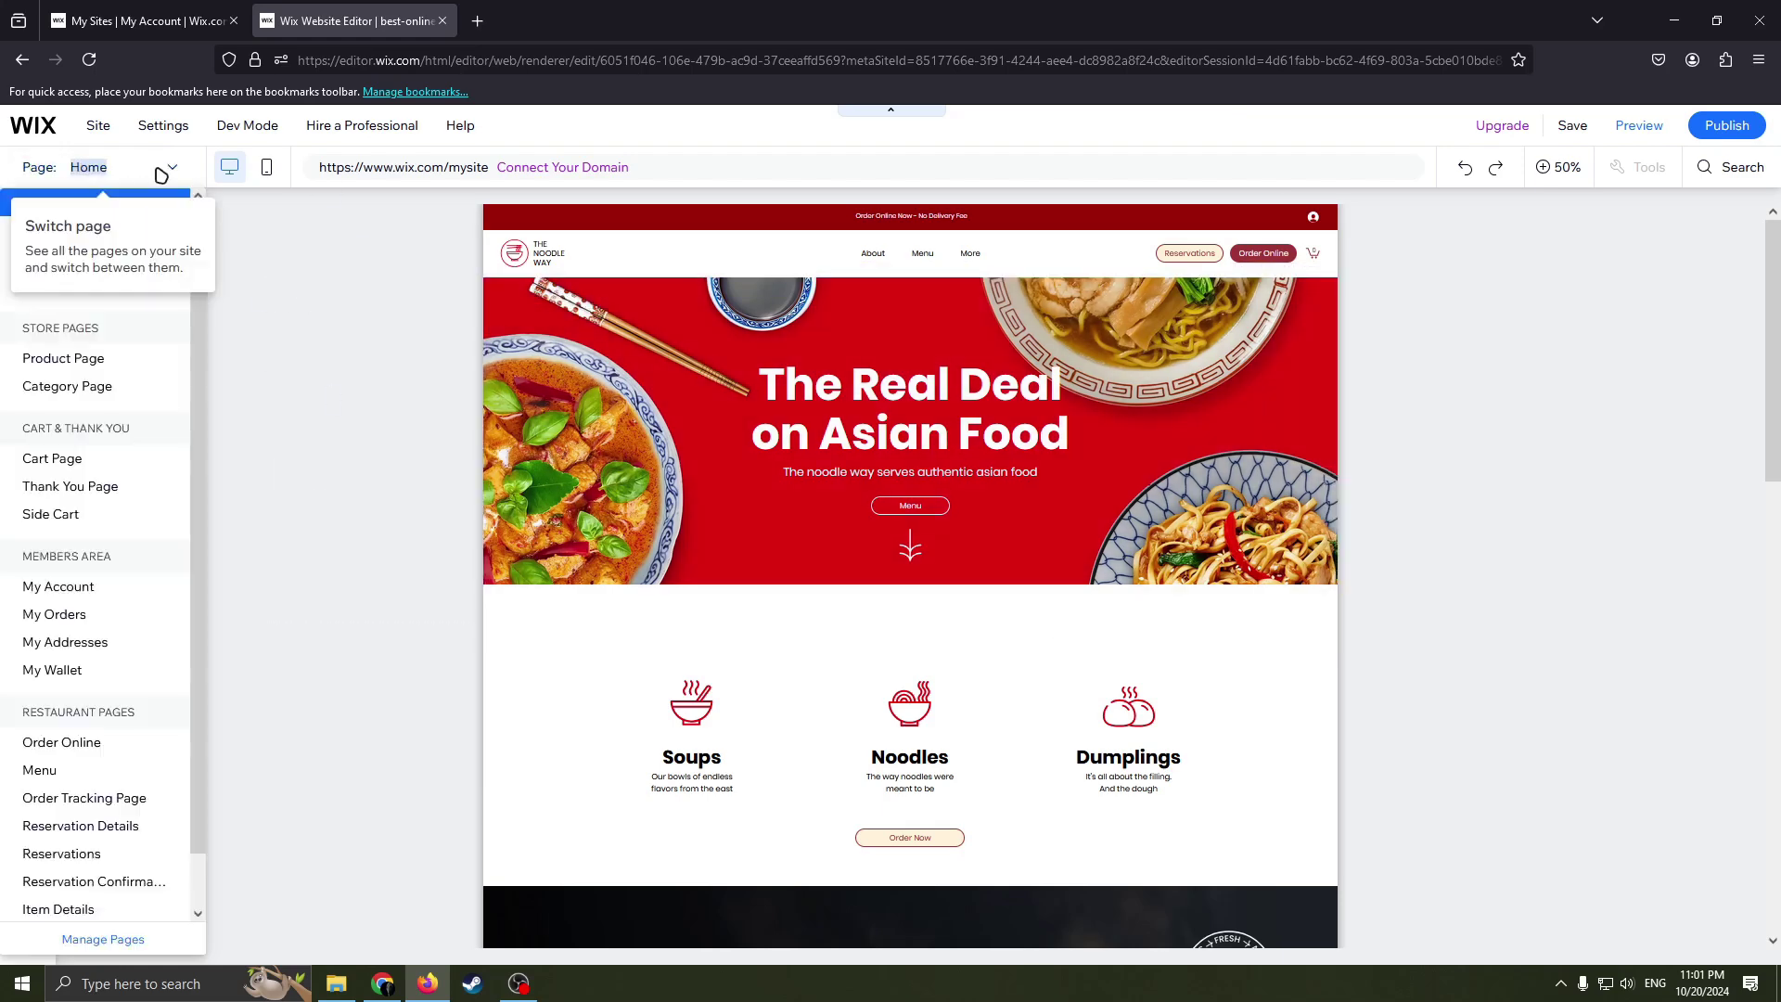
scroll(117, 265, up, 1)
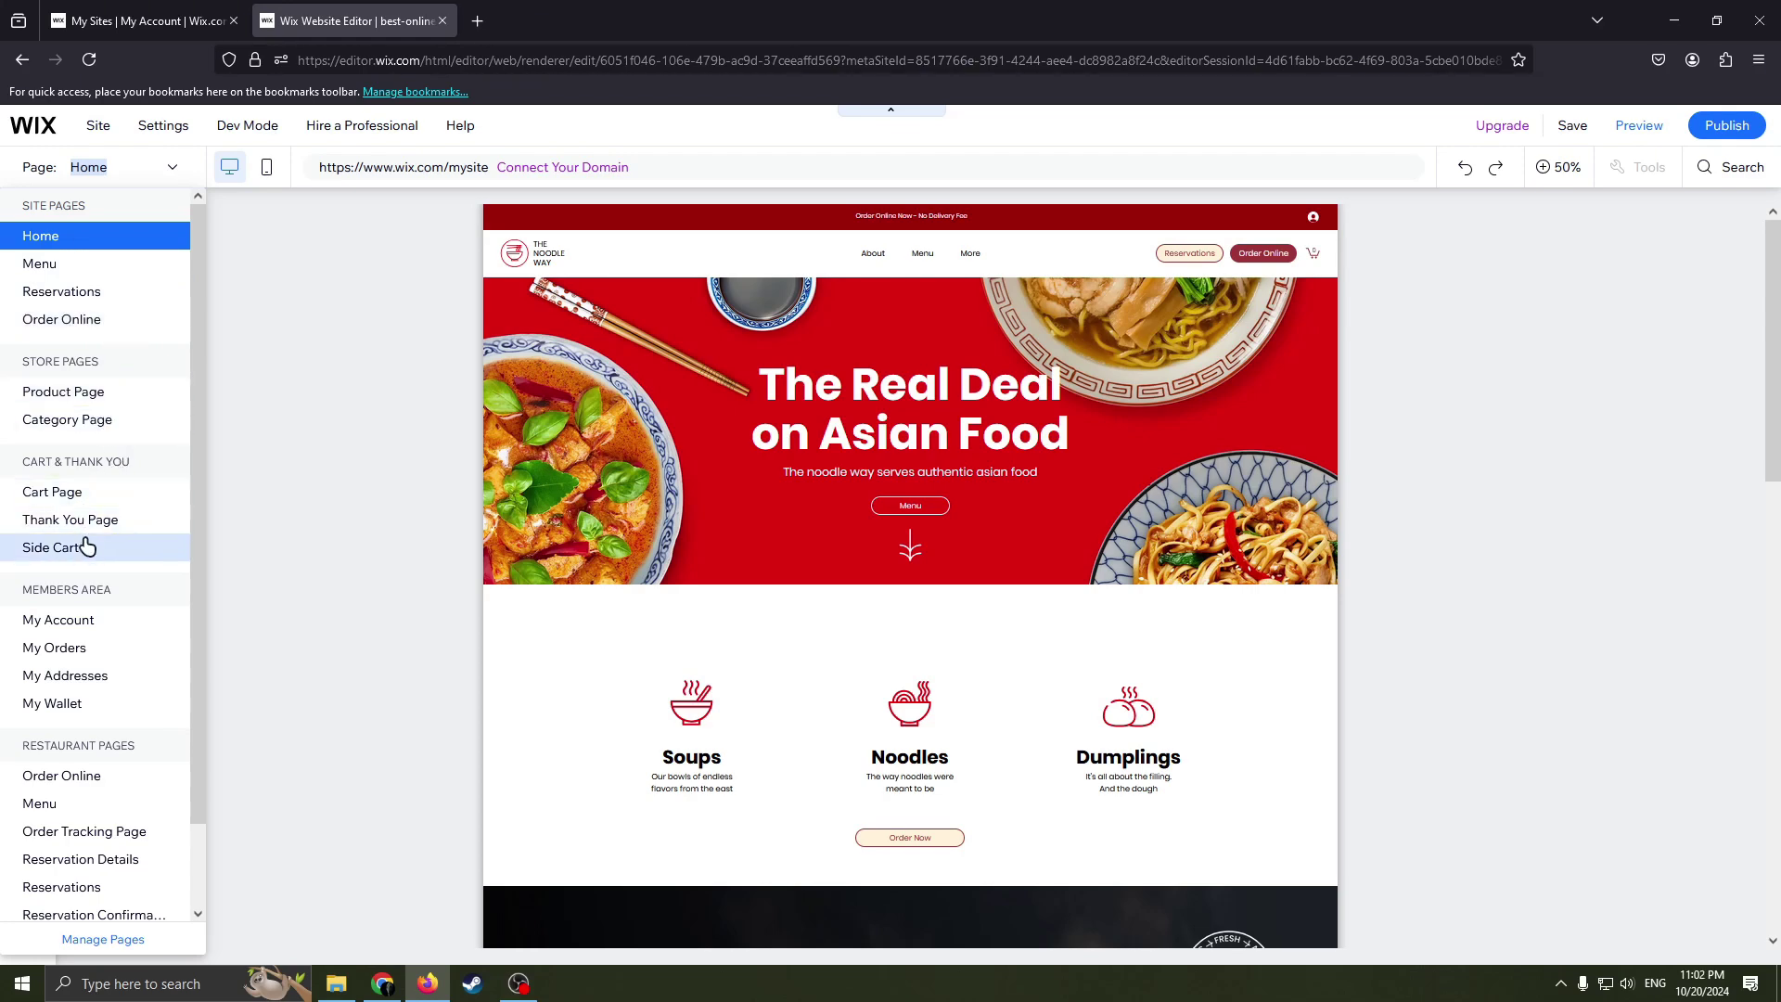
scroll(119, 647, down, 1)
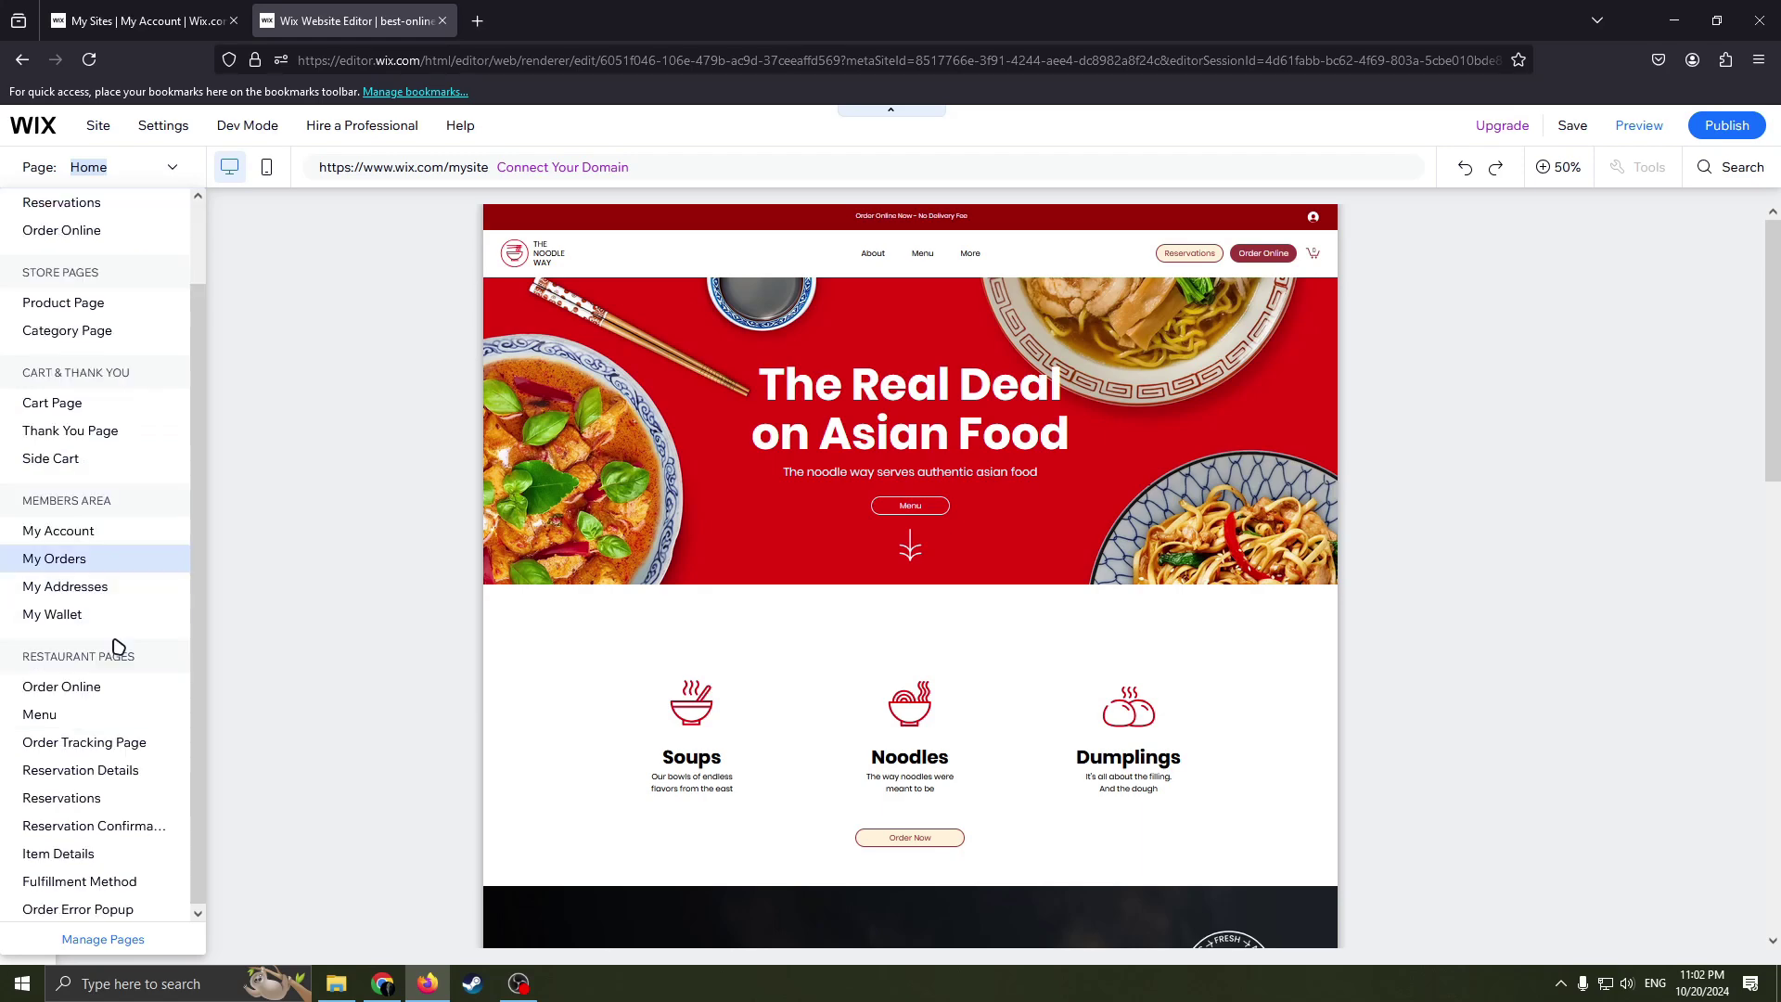
scroll(118, 570, up, 1)
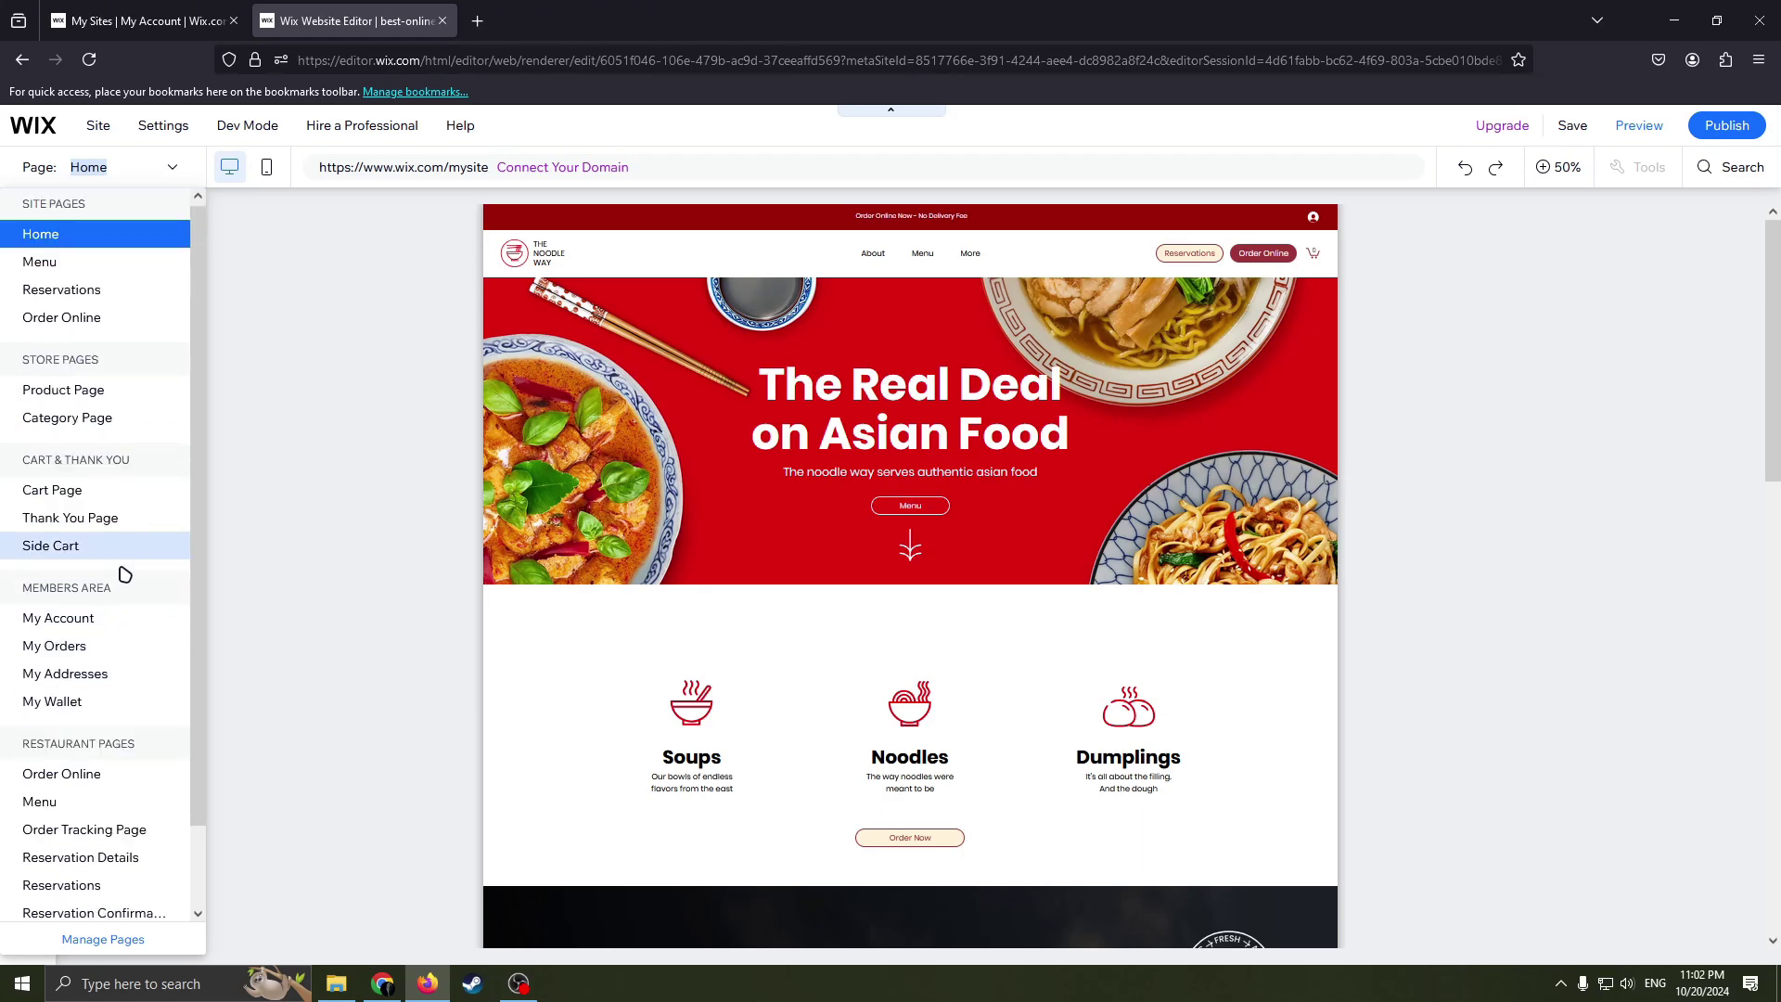
scroll(126, 626, down, 1)
scroll(128, 726, up, 2)
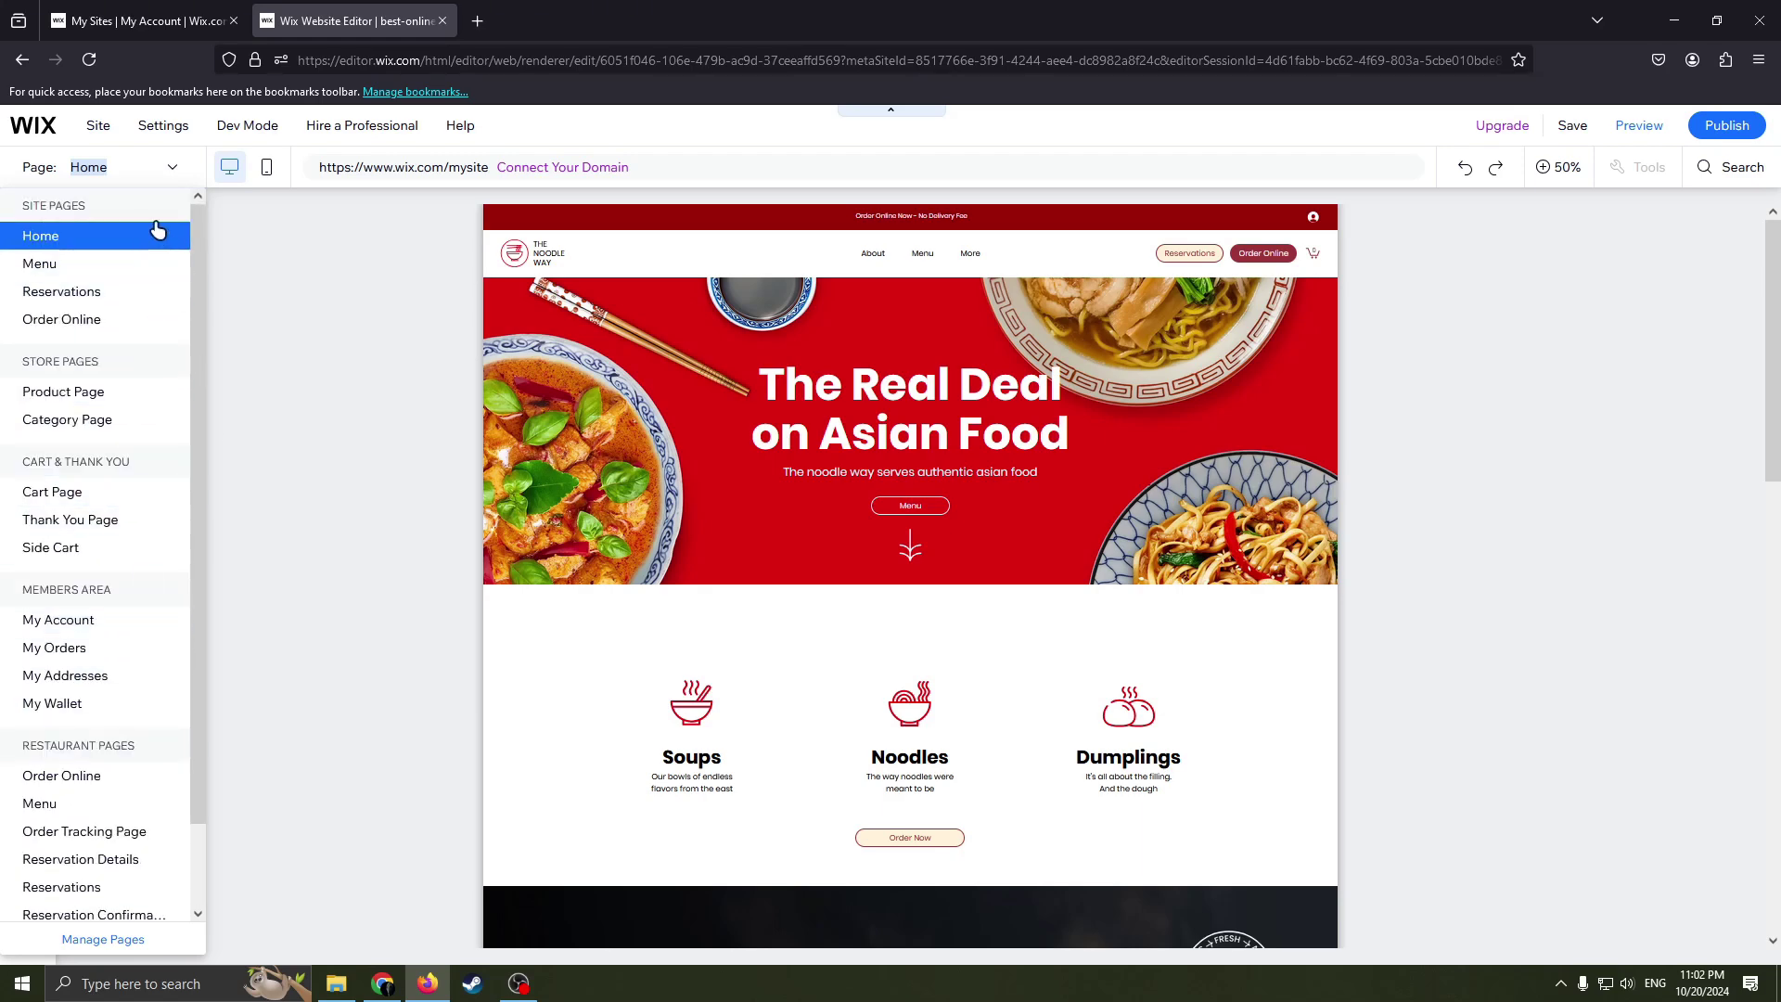
Drop the sand-dune Welcome section between the hero banner and Special Offers
click(345, 385)
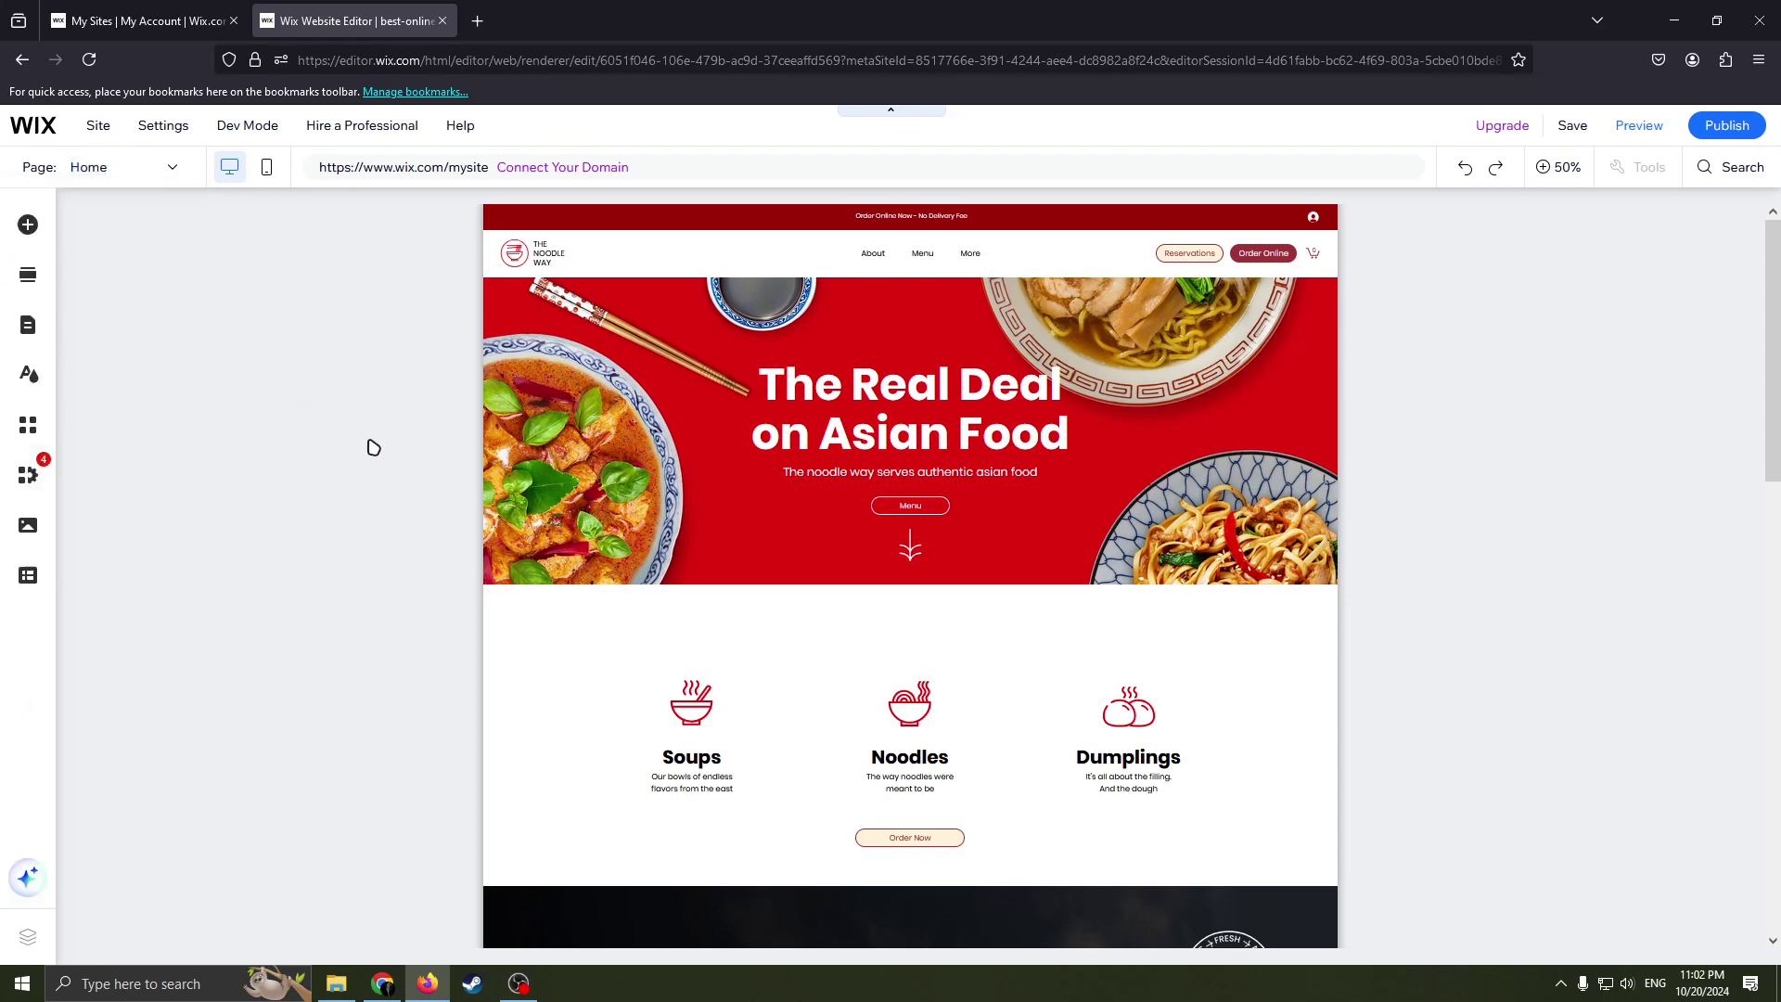
click(27, 223)
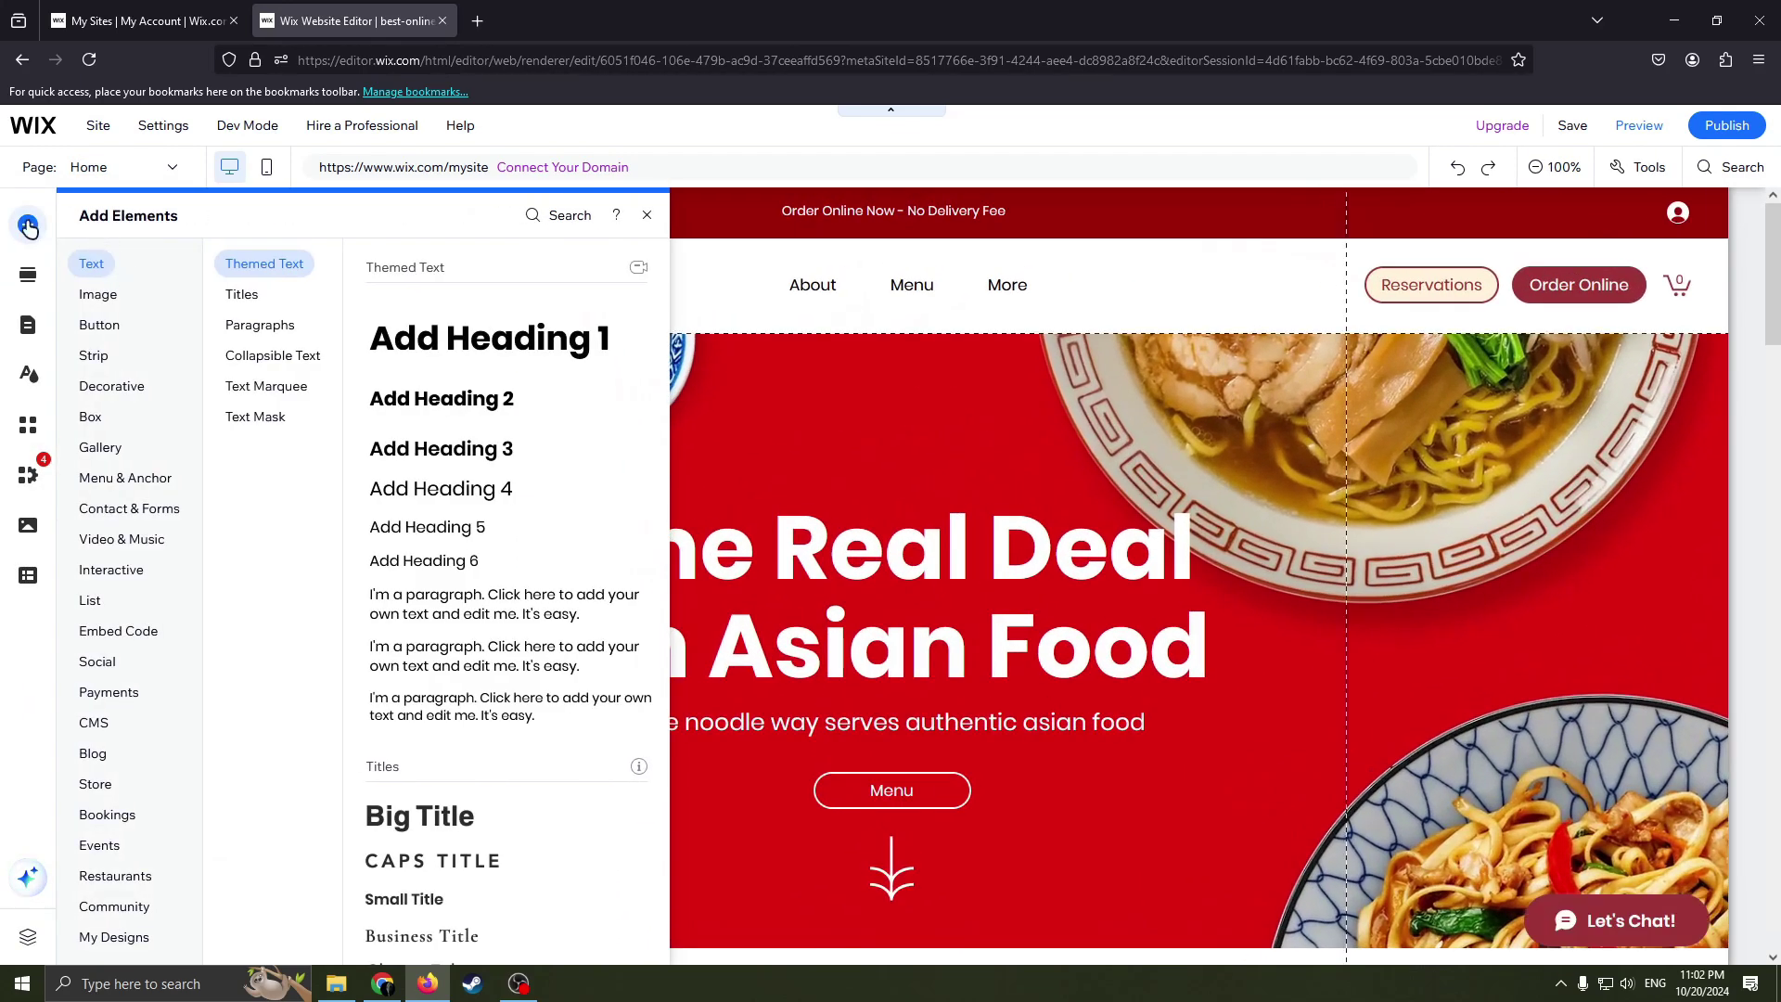
click(27, 224)
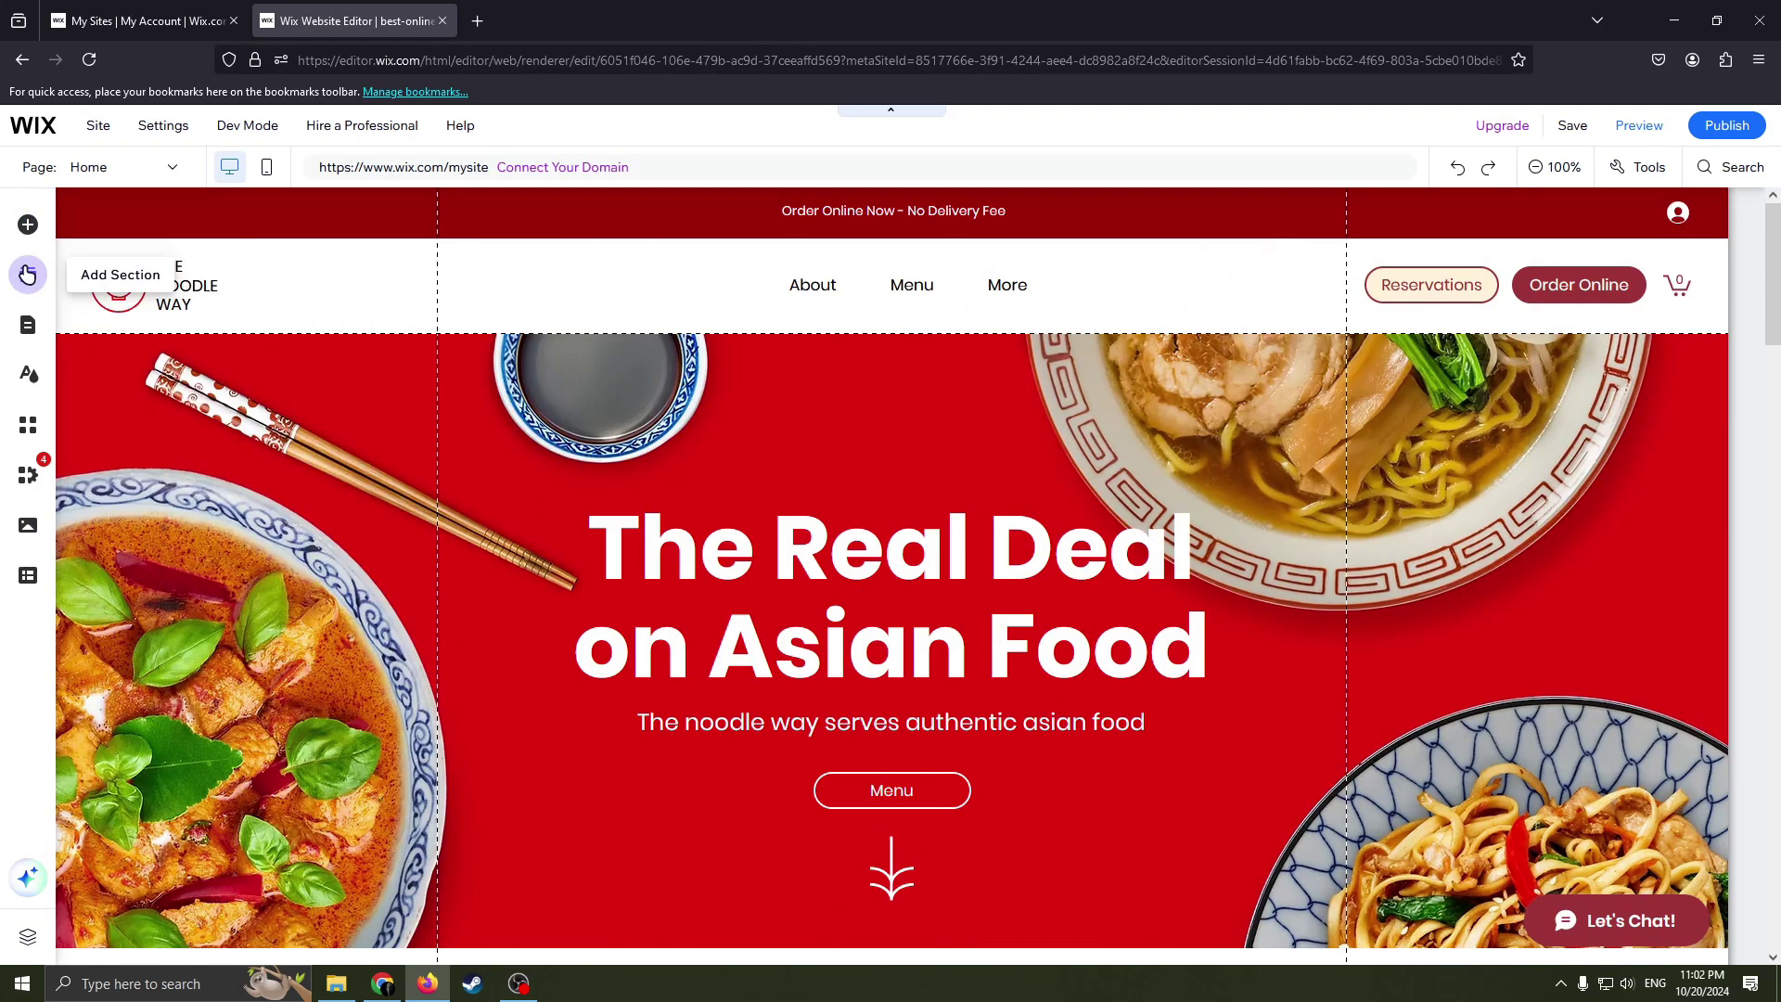
click(29, 274)
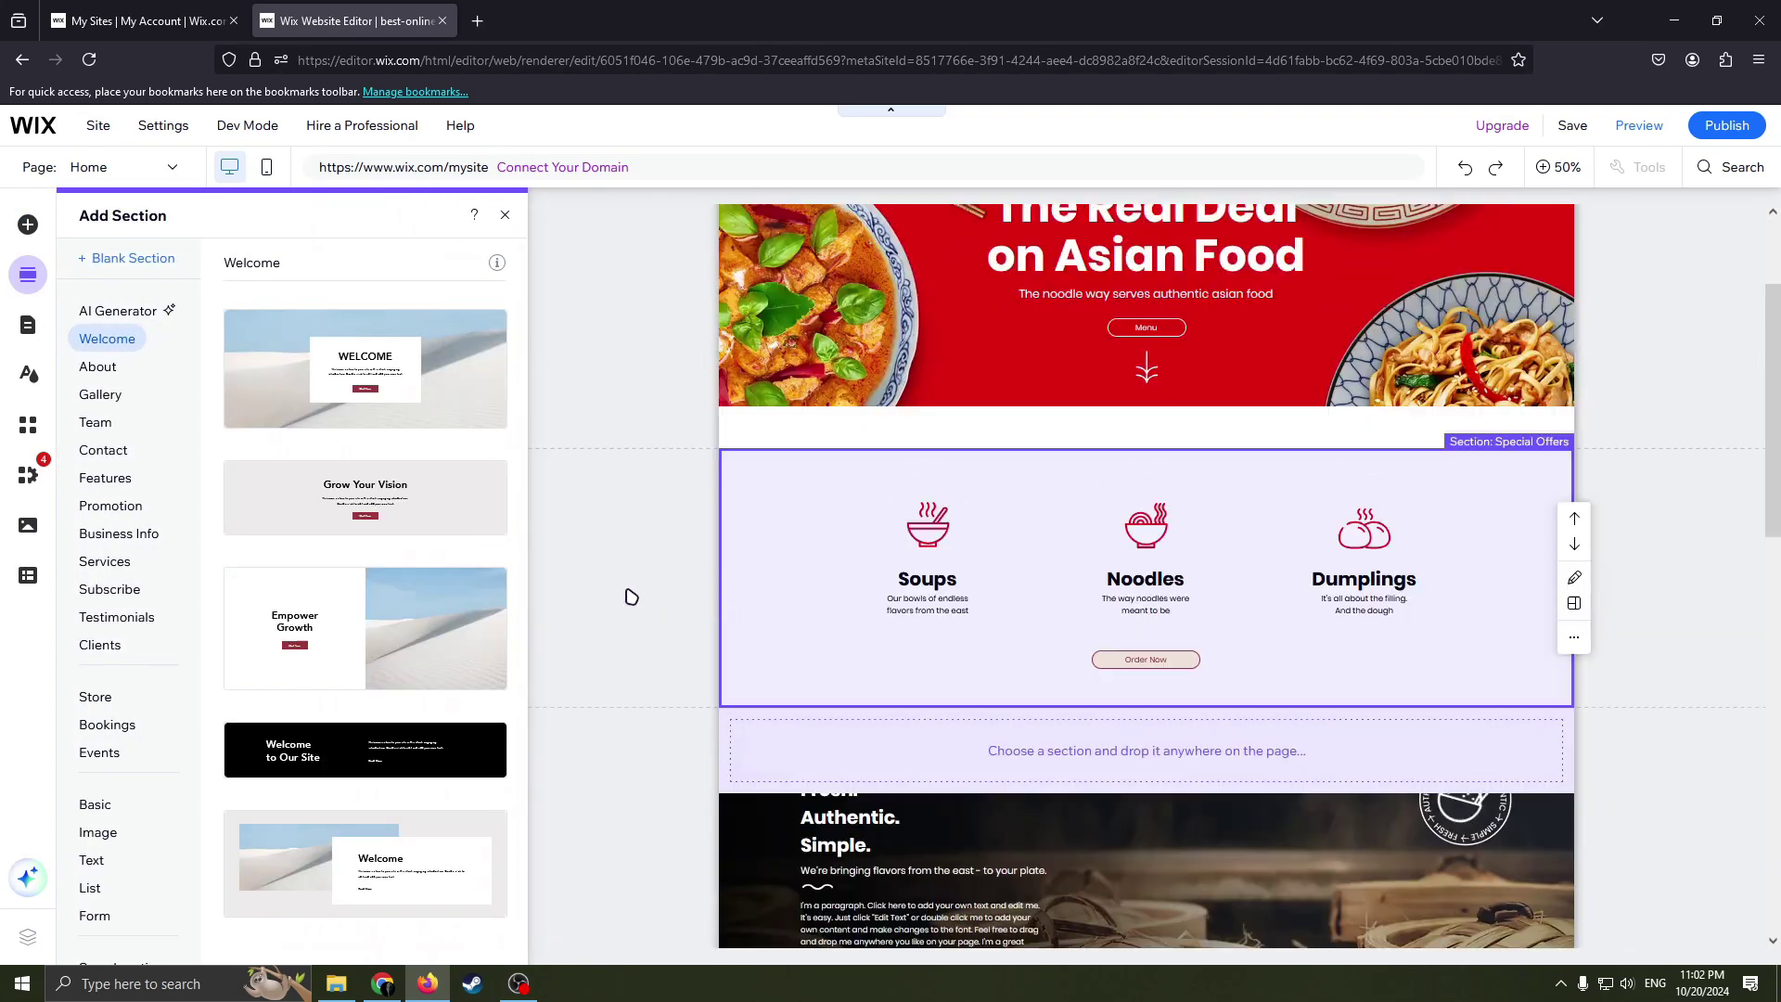
drag(365, 367, 1100, 501)
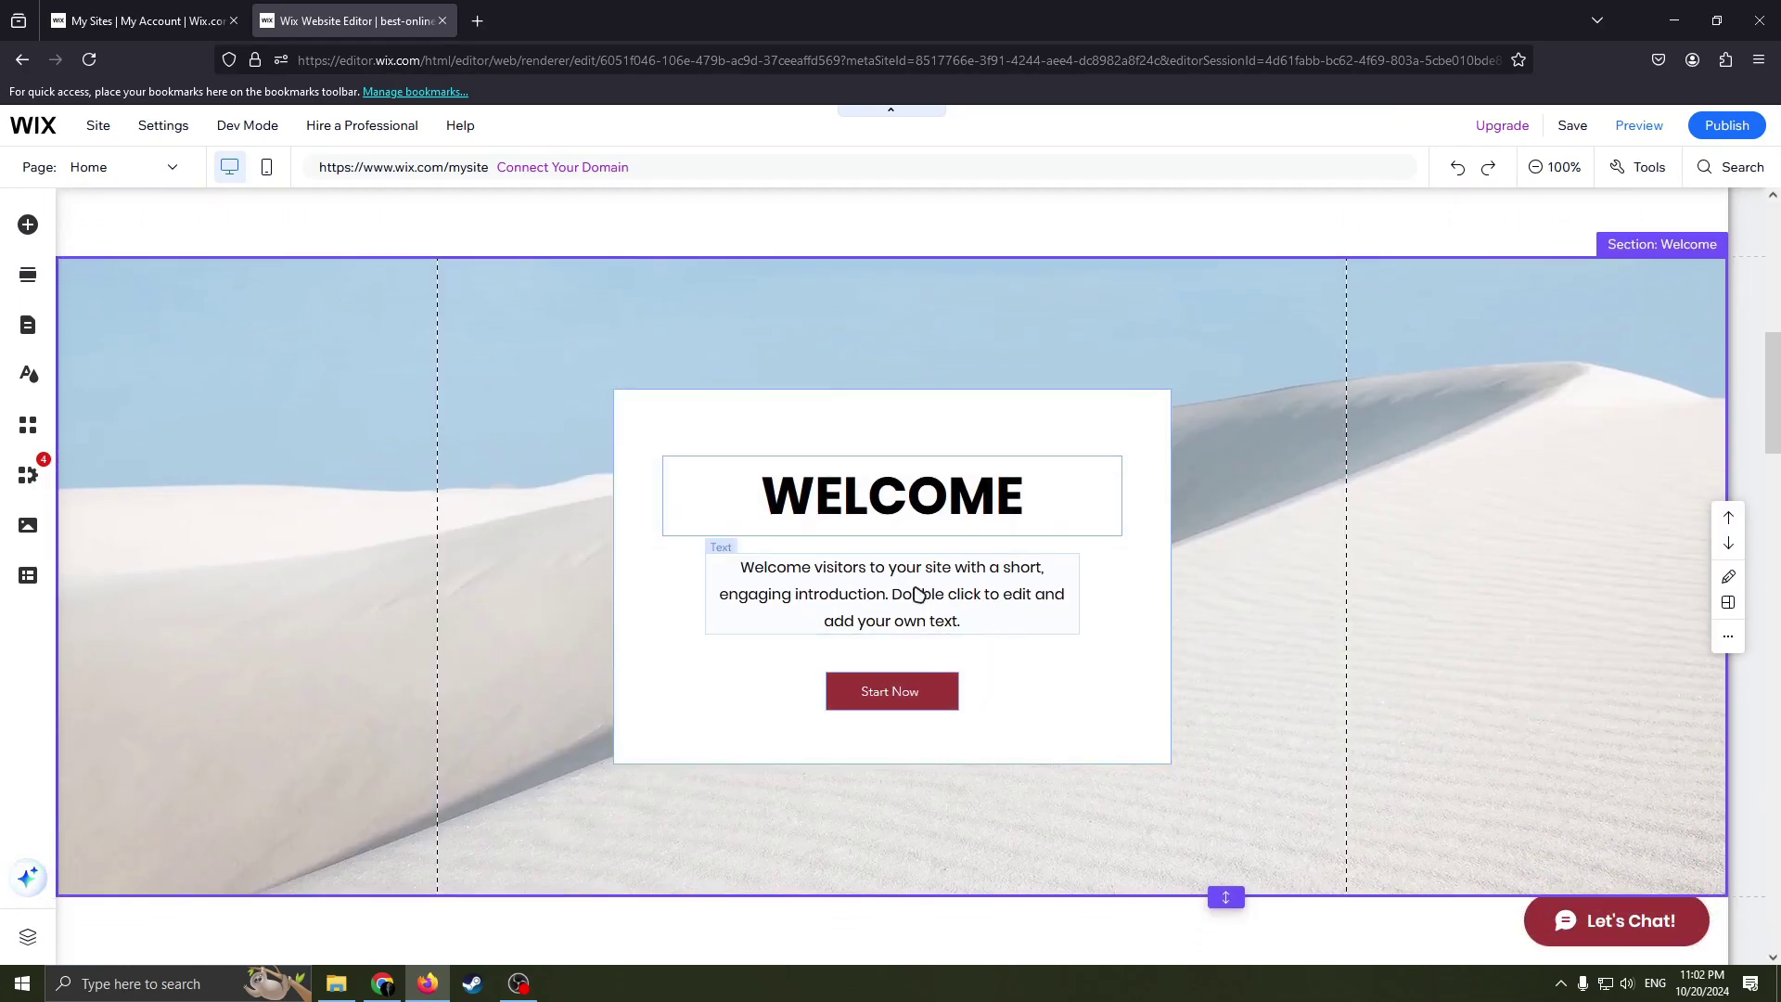
drag(1774, 418, 1773, 341)
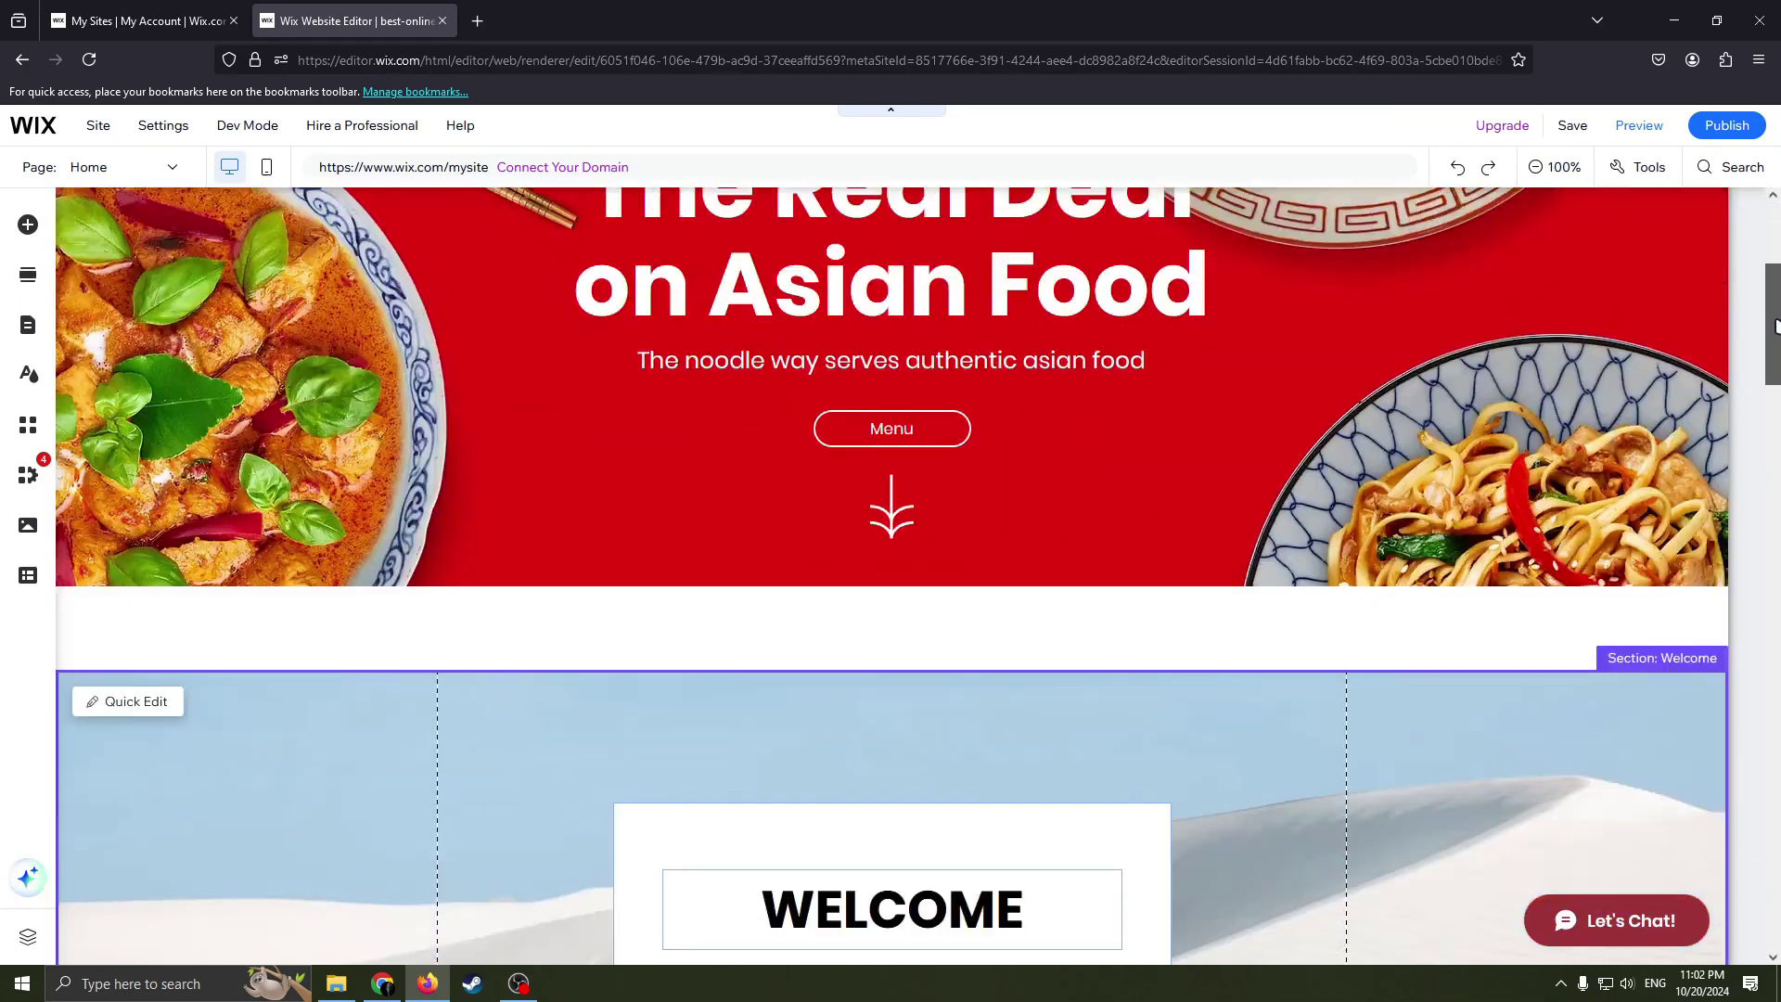
scroll(1182, 460, down, 3)
scroll(1001, 585, up, 2)
scroll(1002, 584, up, 8)
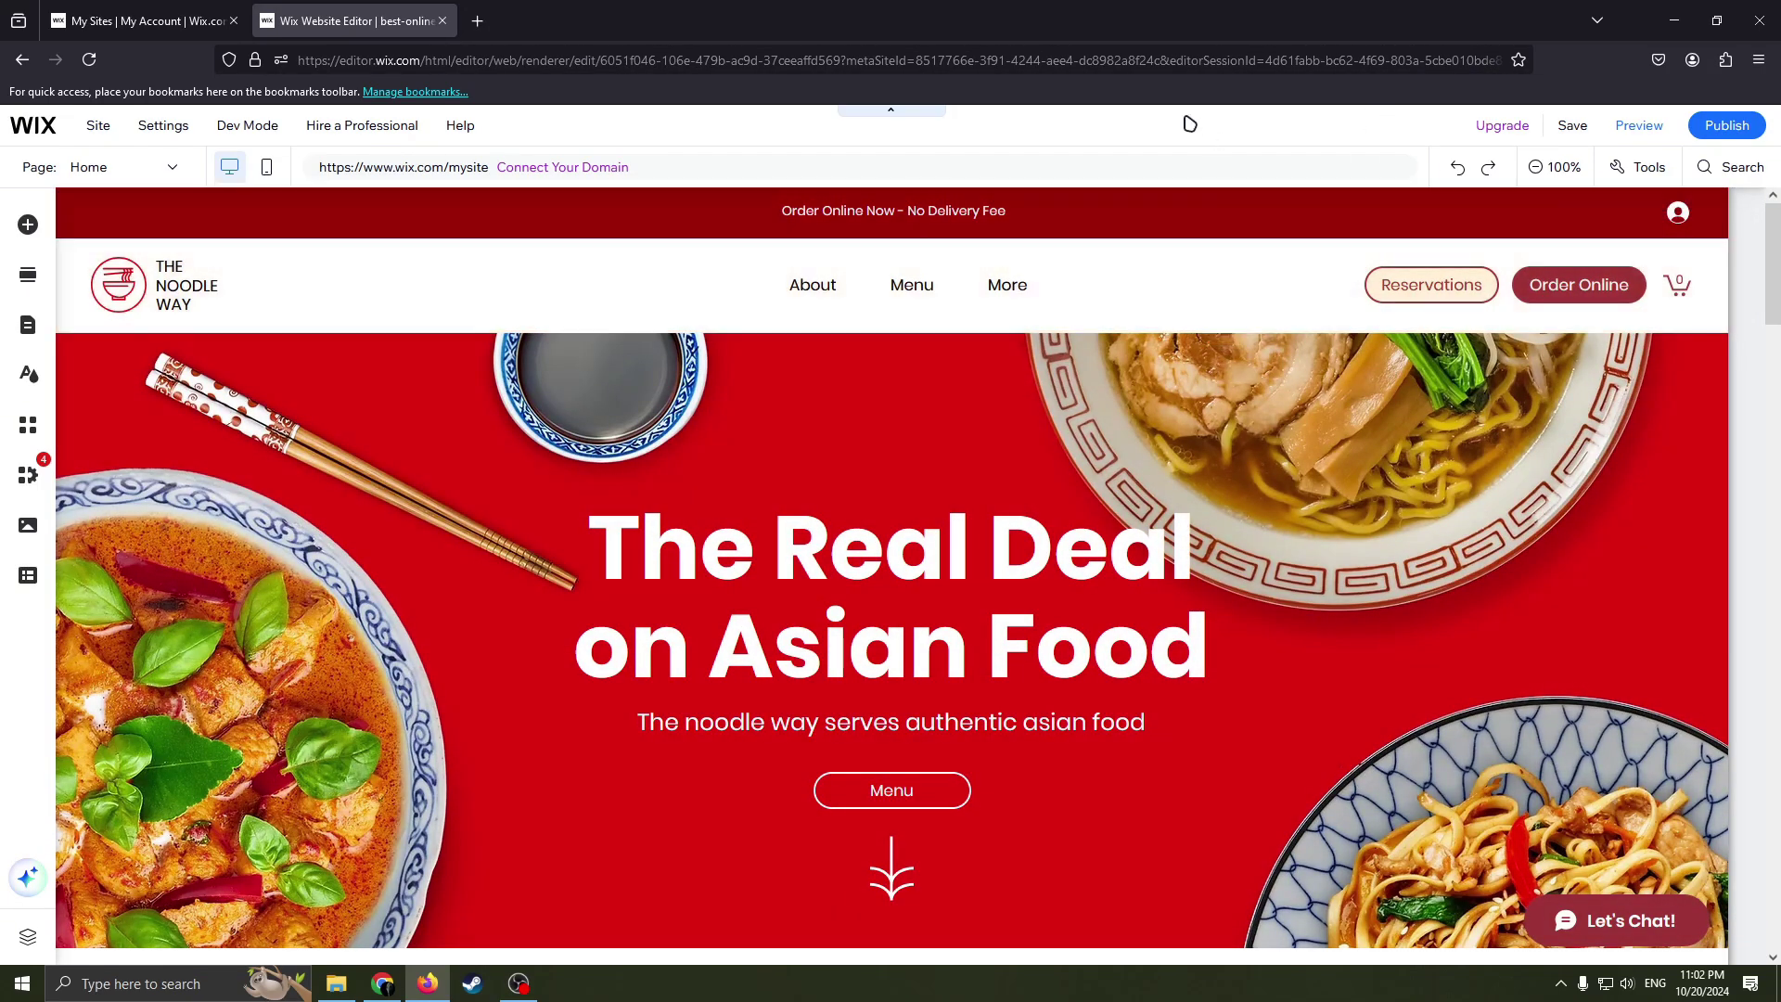
mouse_move(1403, 403)
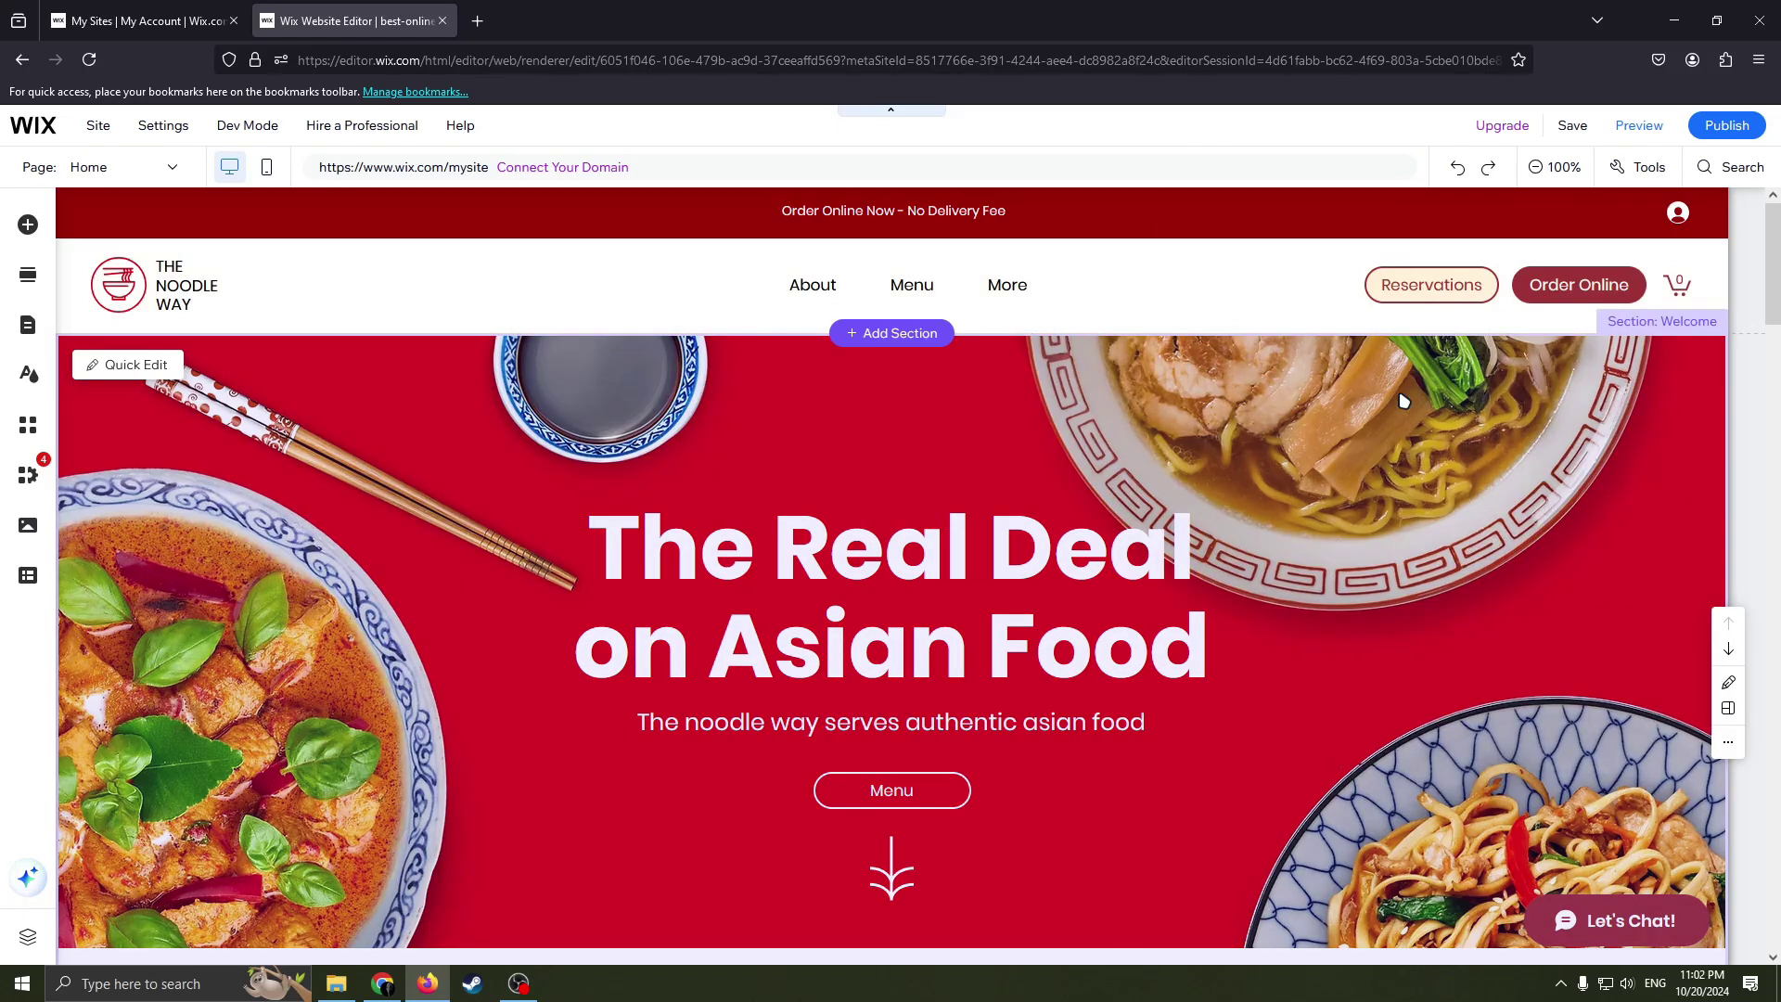
scroll(1371, 408, down, 1)
scroll(1371, 408, up, 1)
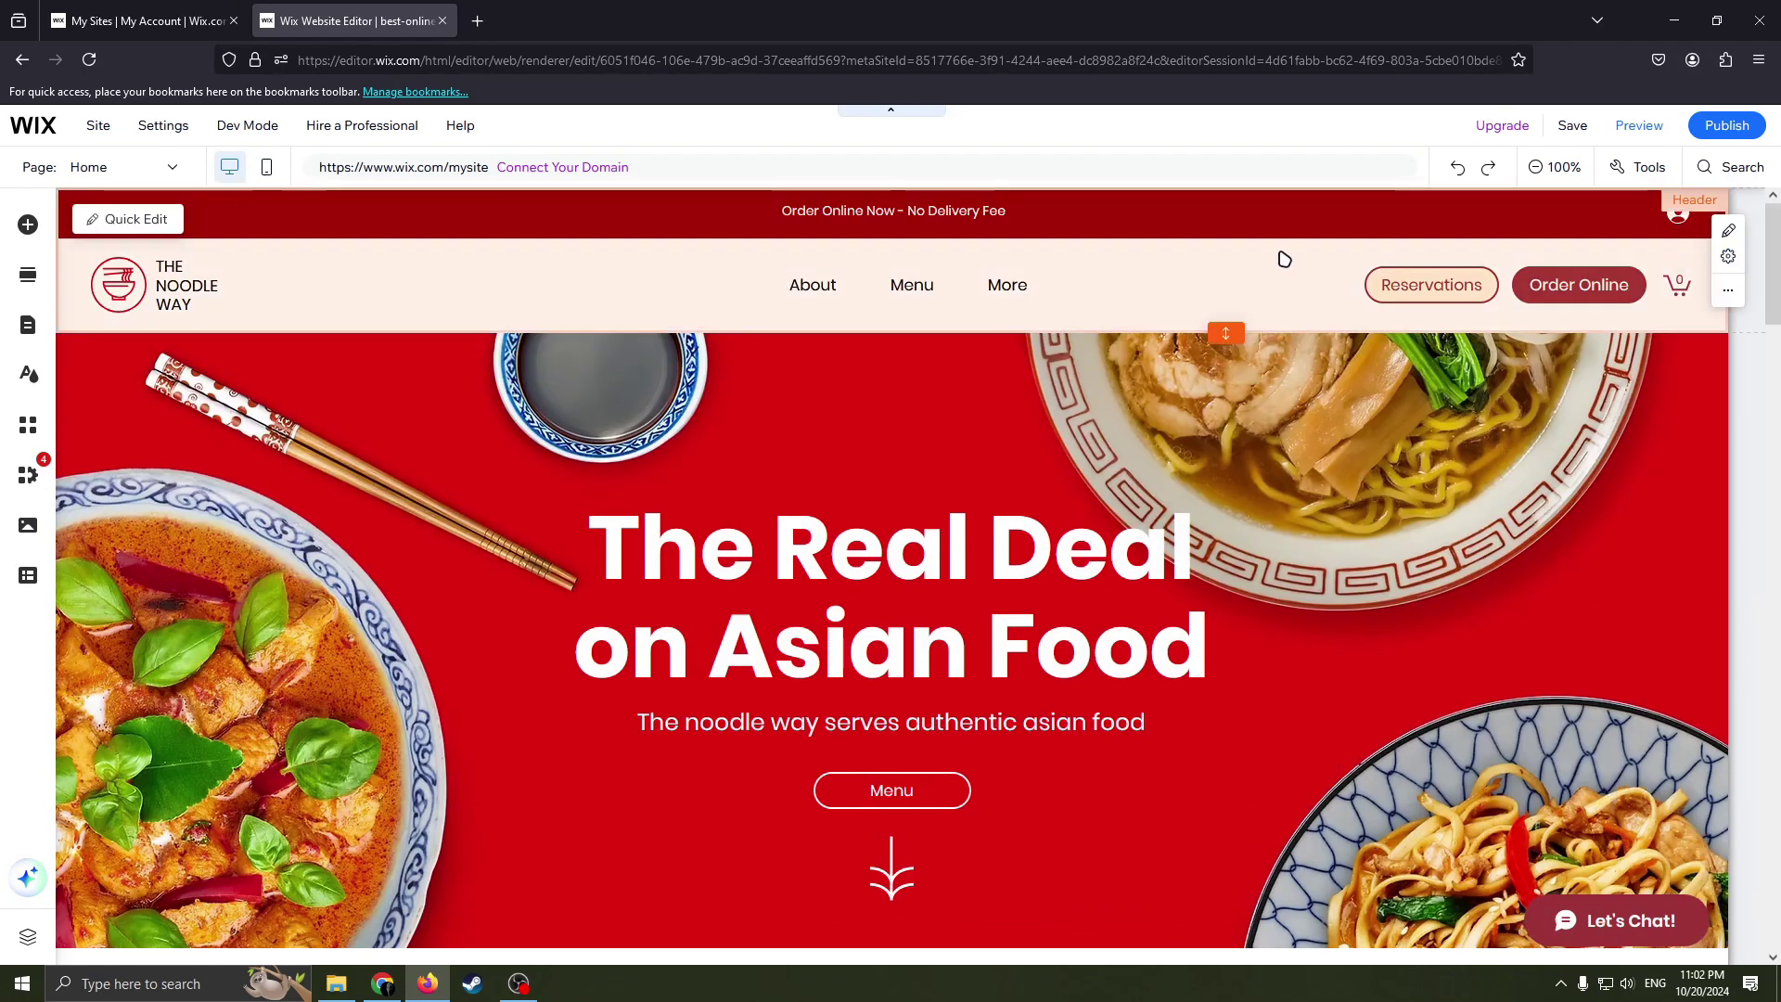
scroll(1175, 432, down, 4)
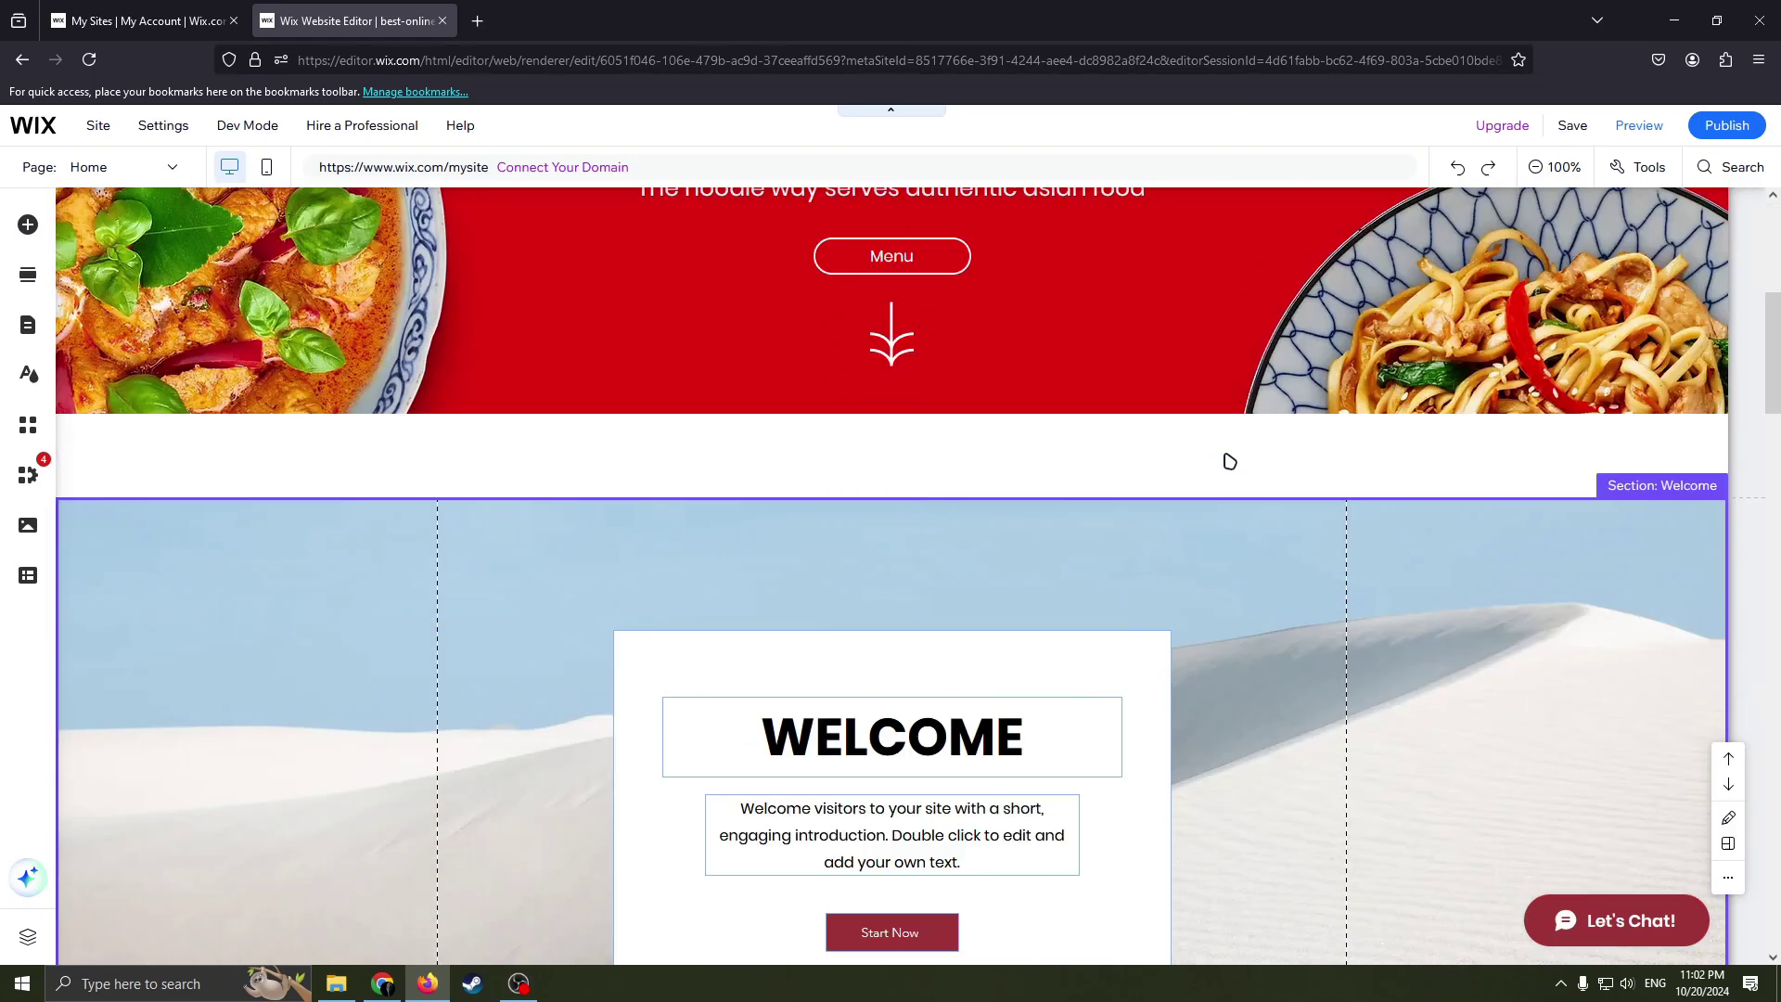
scroll(1229, 461, down, 3)
scroll(1252, 418, up, 3)
scroll(1391, 445, down, 5)
scroll(1397, 461, up, 2)
scroll(1399, 461, up, 3)
scroll(1447, 556, down, 6)
scroll(1446, 417, up, 2)
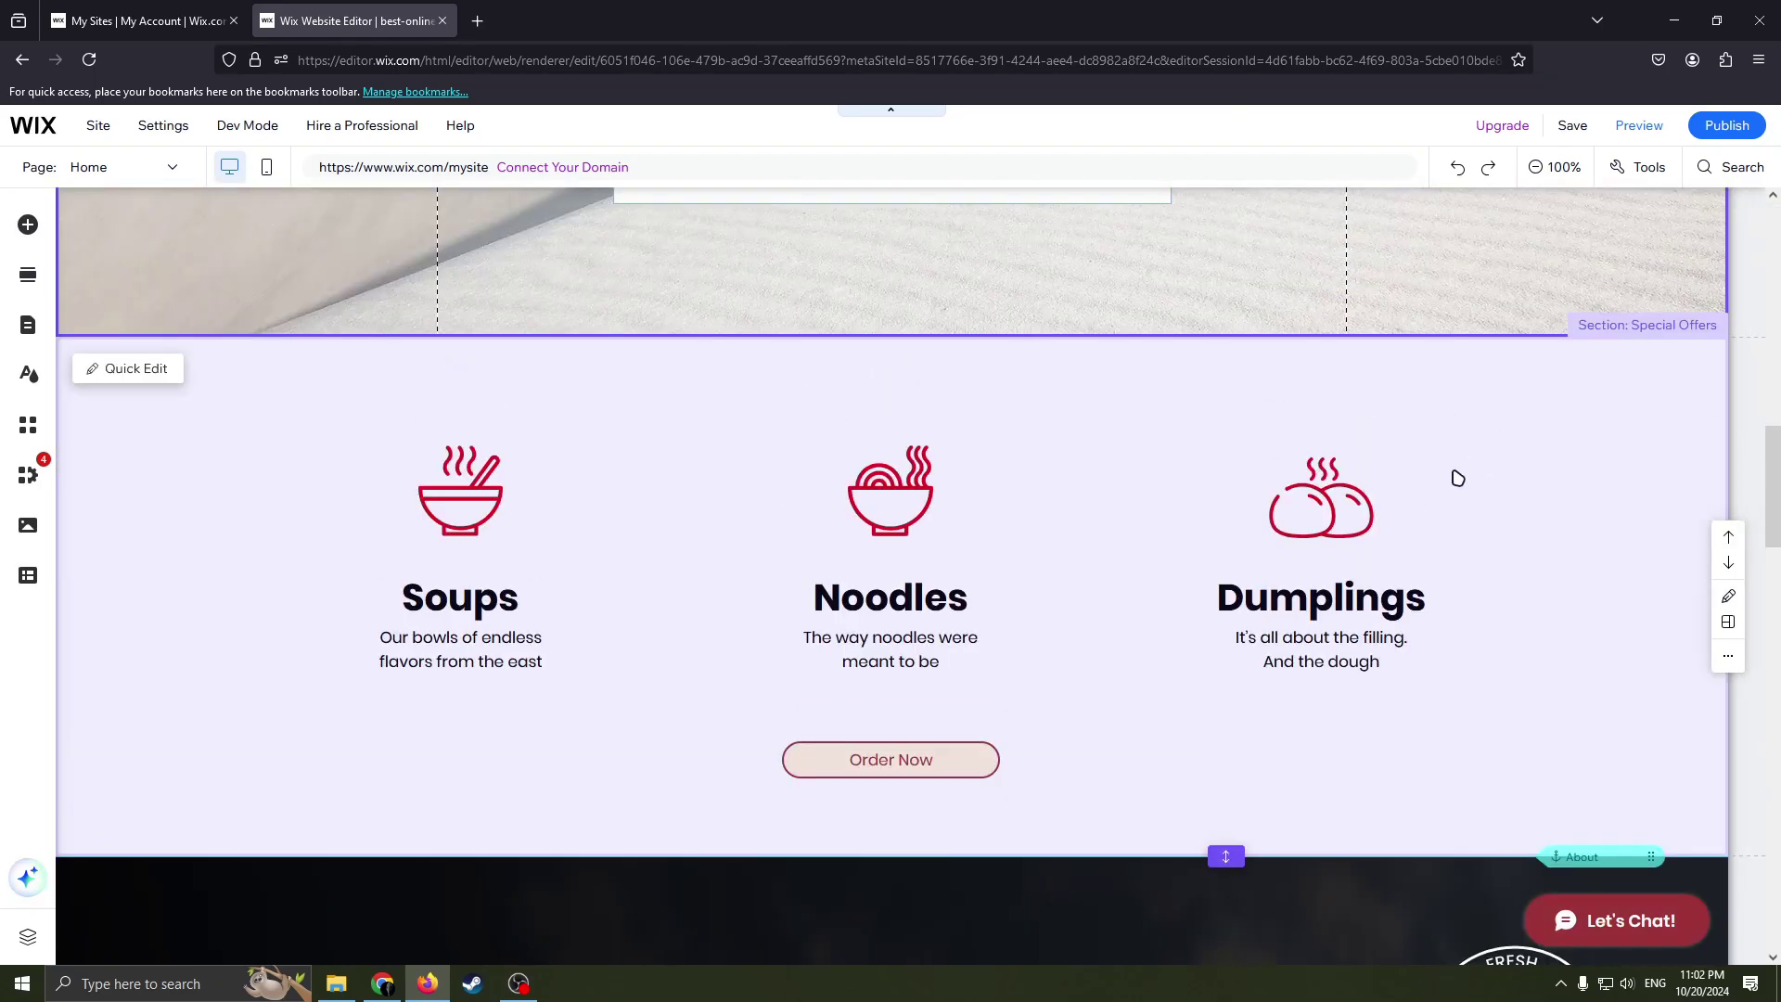
scroll(1487, 477, down, 4)
scroll(1405, 530, down, 2)
scroll(1265, 488, up, 2)
scroll(1289, 507, up, 4)
Select and copy the Special Offers section with its Soups, Noodles and Dumplings strip
right_click(1441, 509)
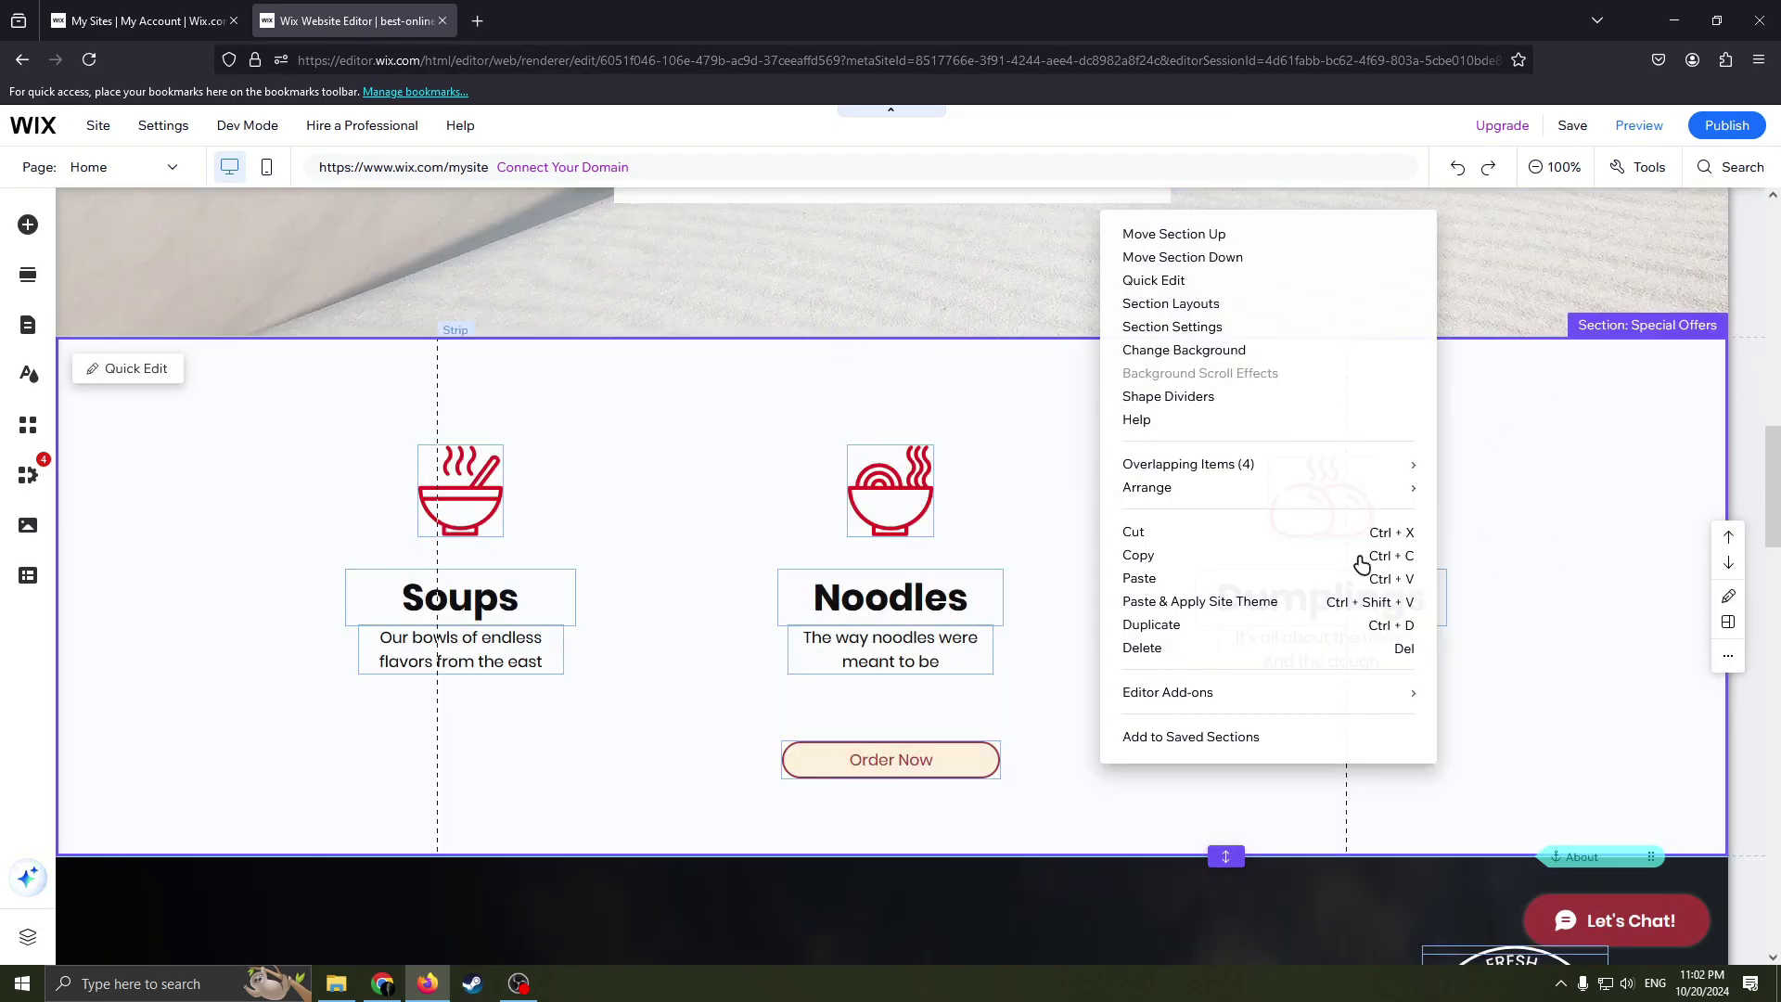
click(1531, 418)
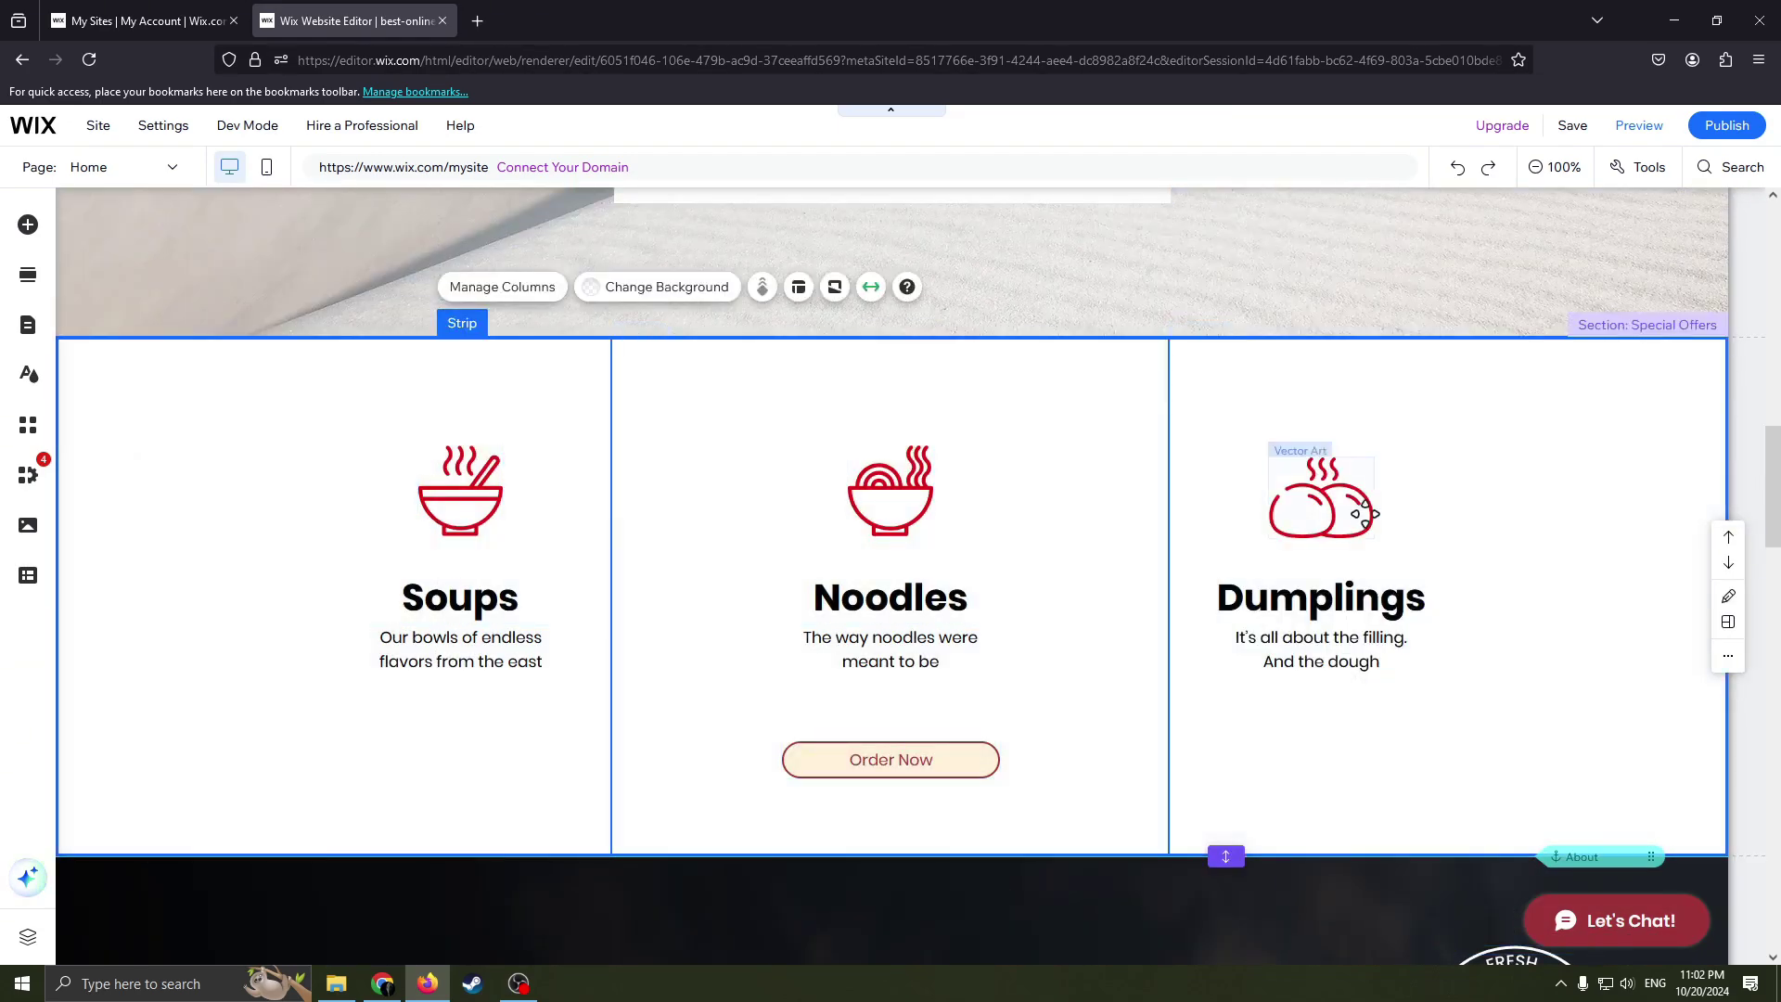
right_click(956, 417)
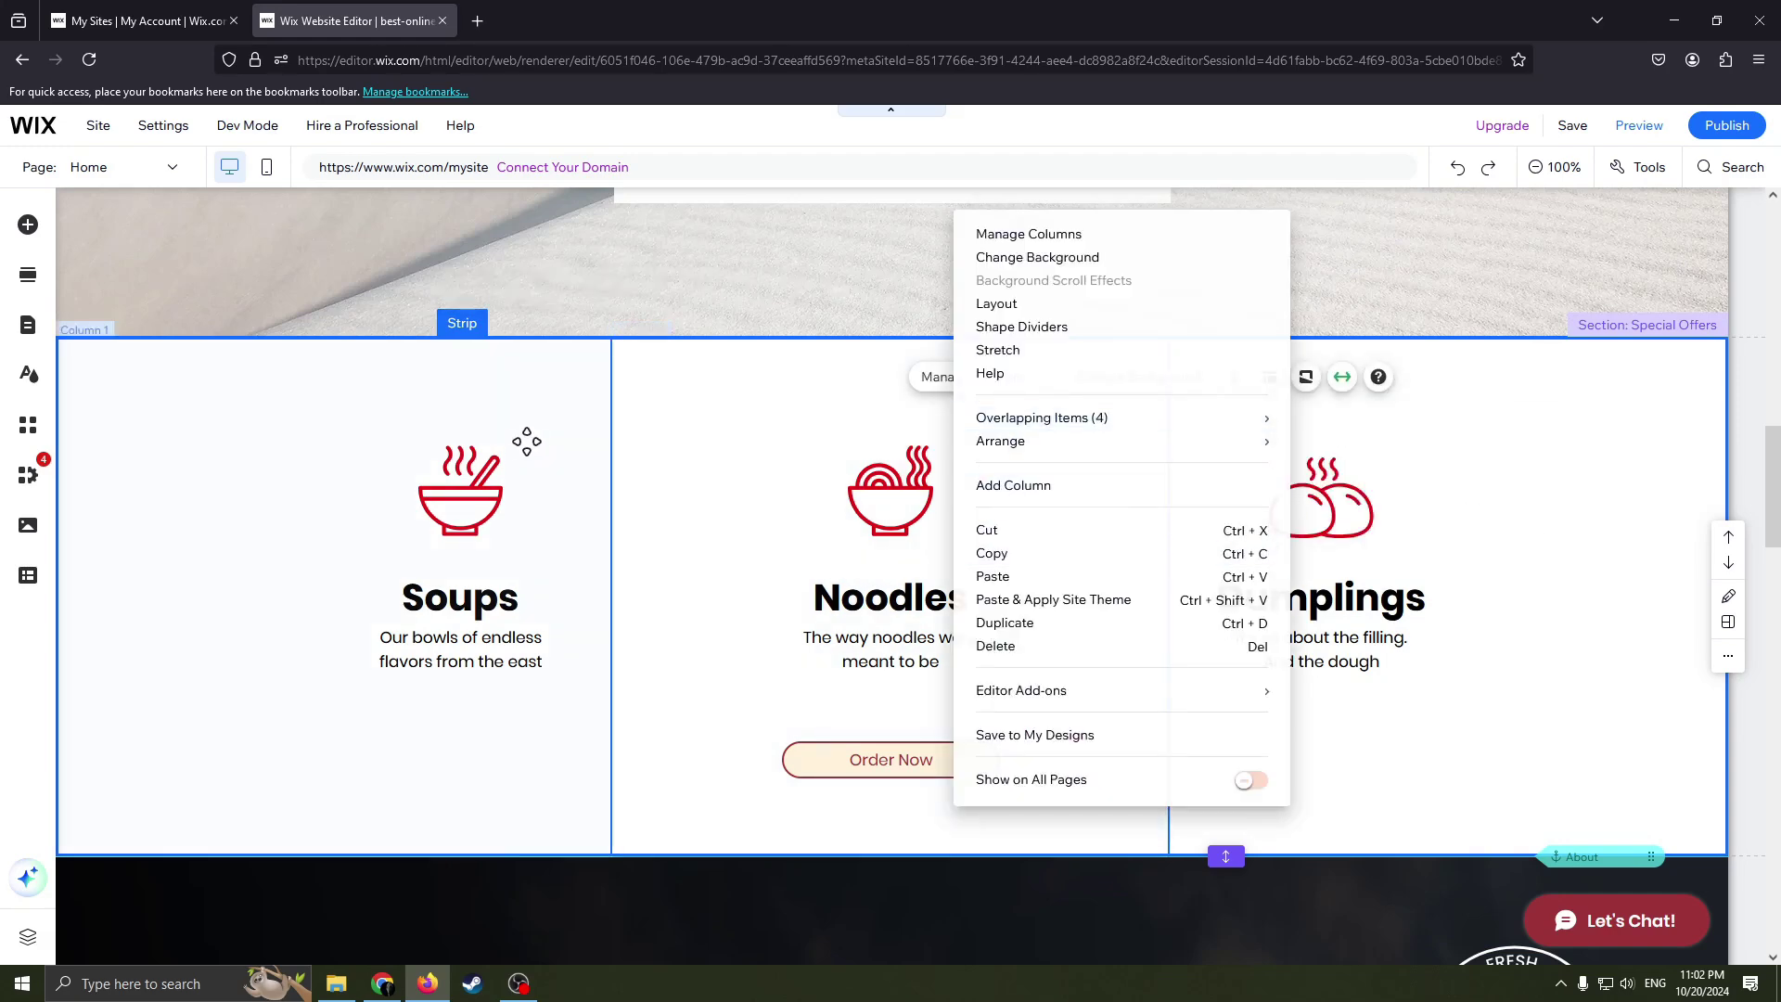
click(550, 360)
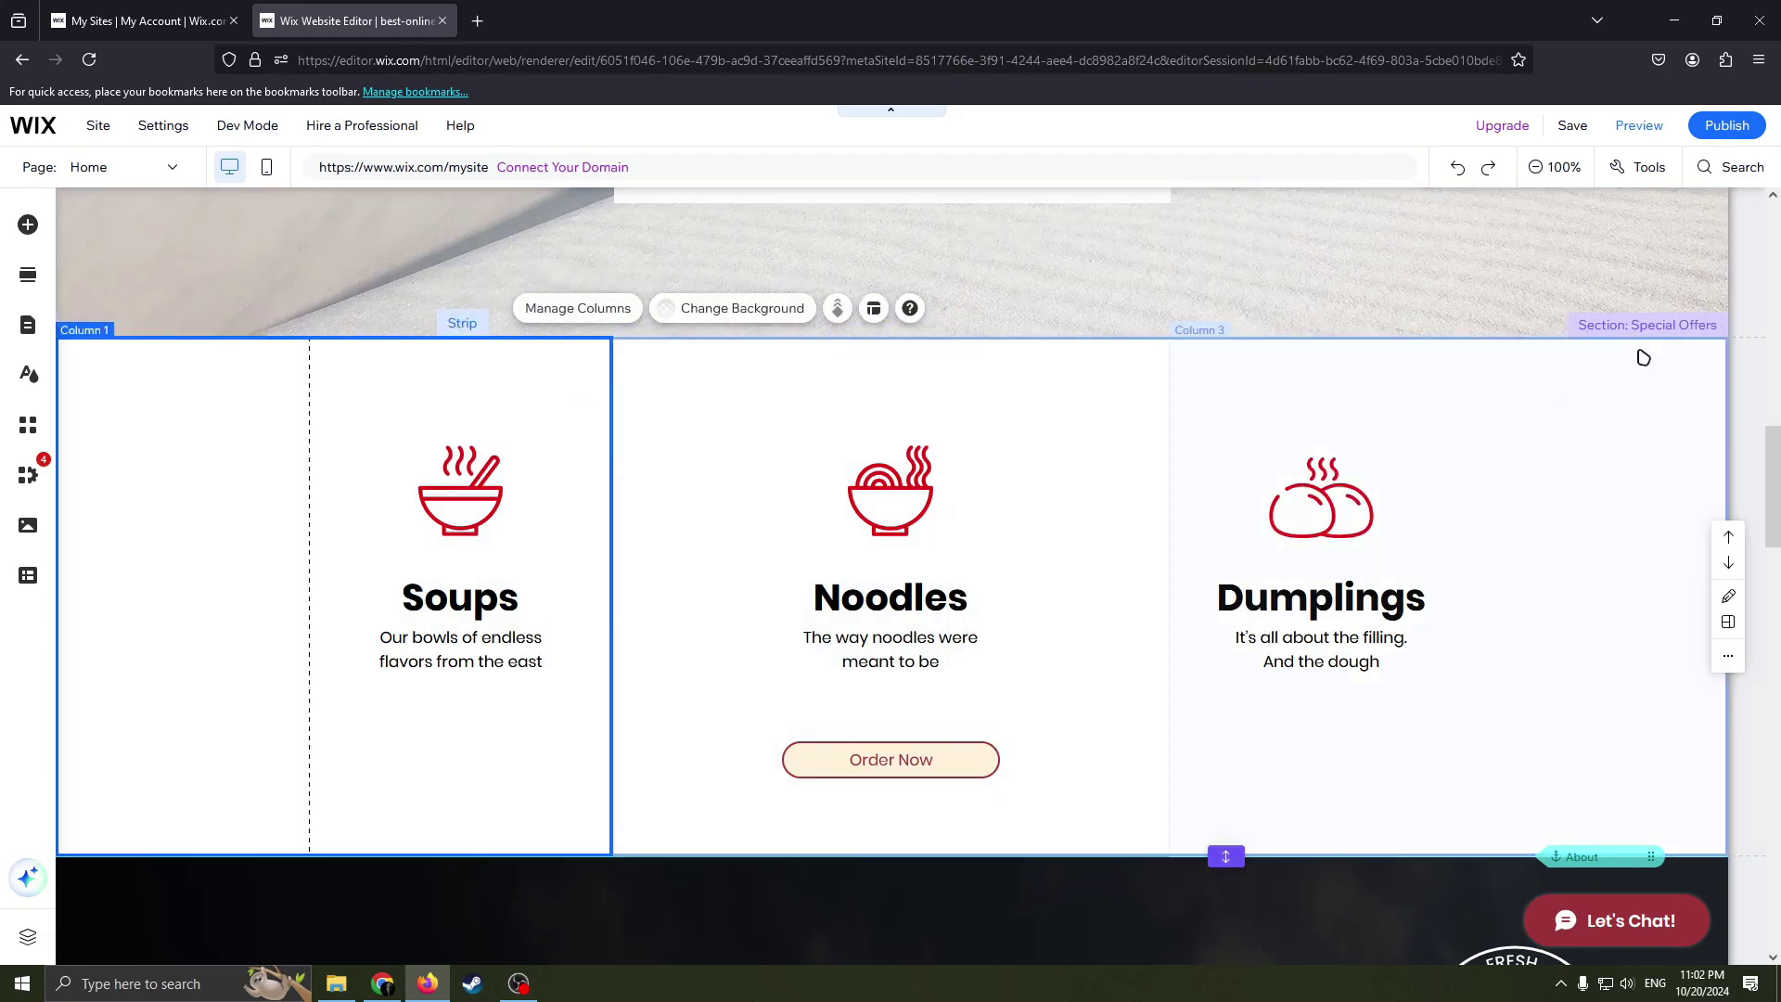
click(1662, 335)
right_click(1659, 338)
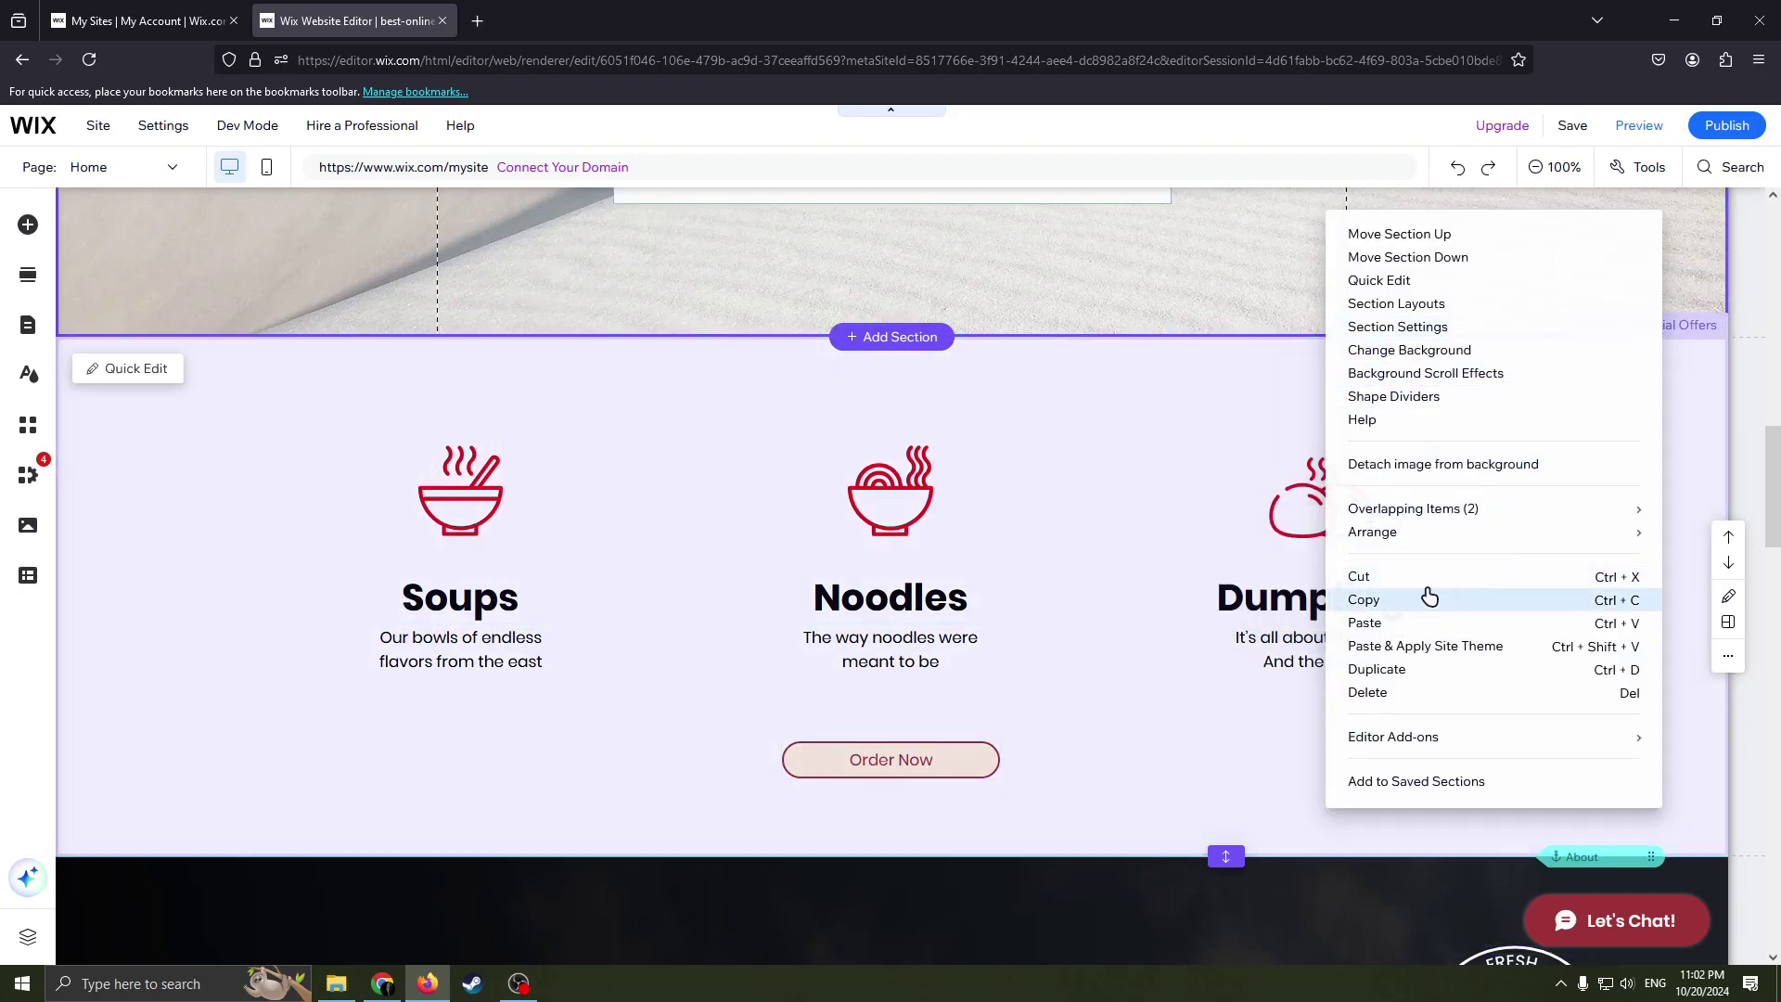
click(1363, 576)
scroll(1440, 459, up, 3)
scroll(1336, 473, up, 3)
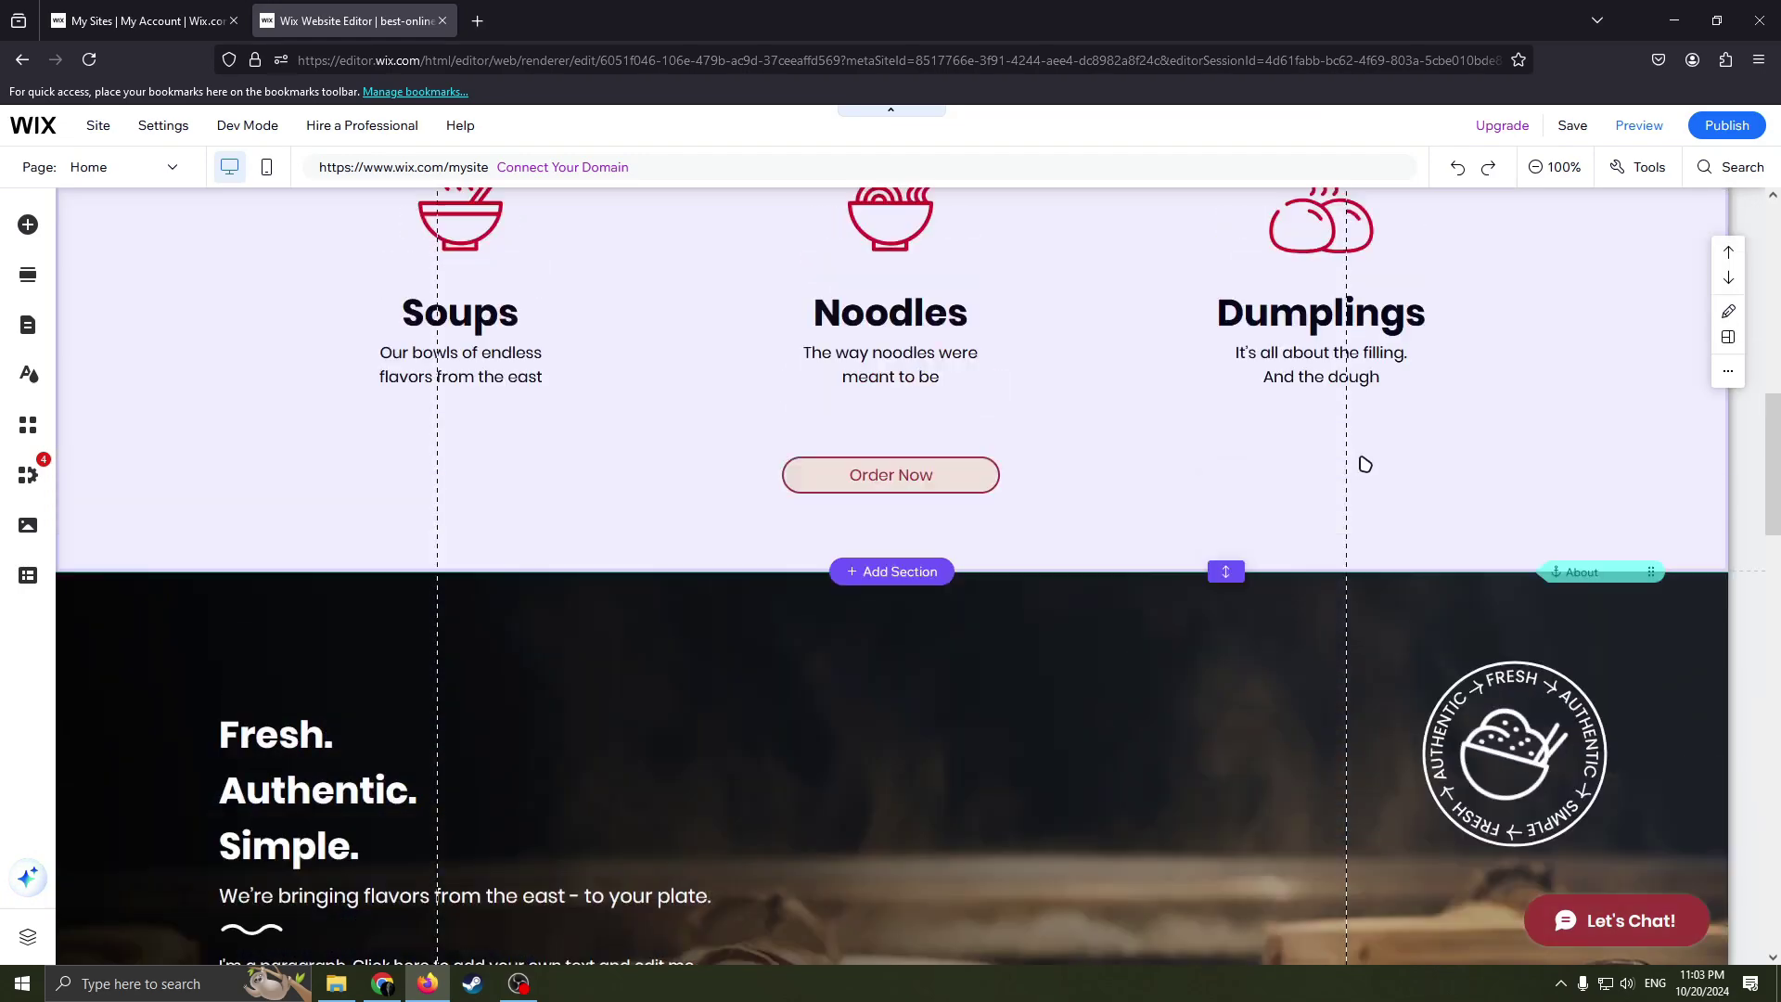
scroll(1482, 474, up, 2)
scroll(1249, 578, down, 2)
scroll(1249, 579, up, 2)
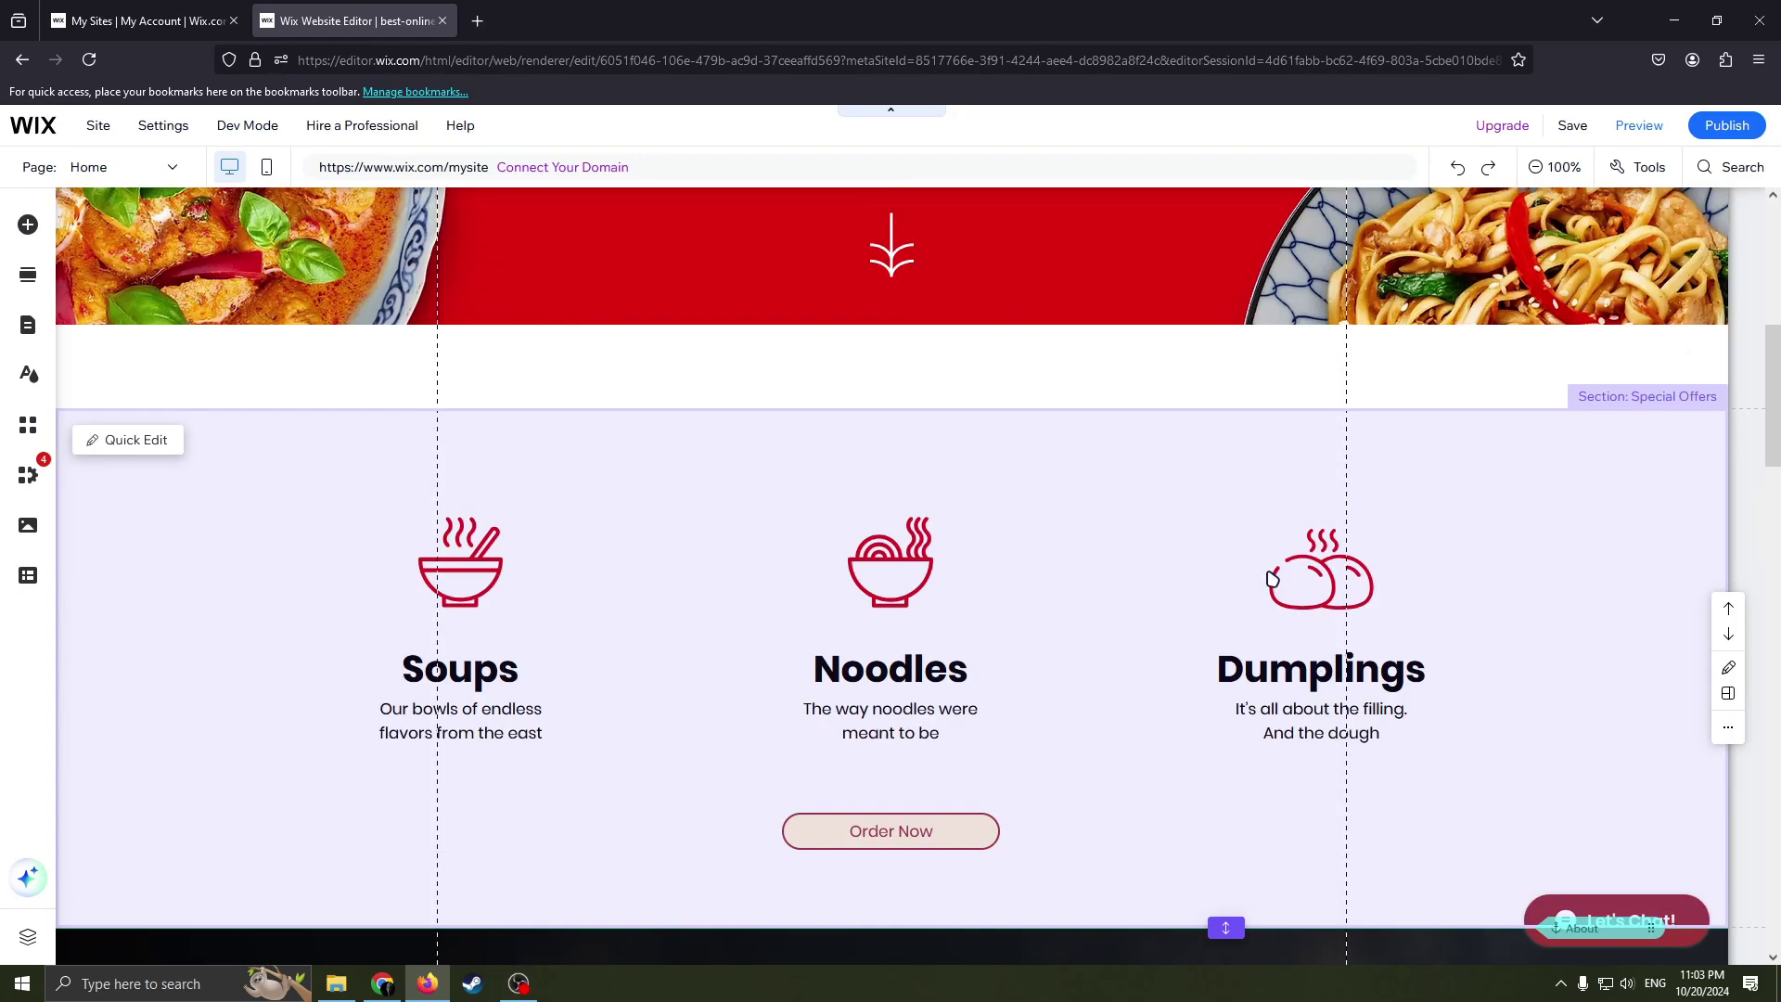
Cut the red banner section from the top of the page
click(1605, 399)
right_click(1604, 399)
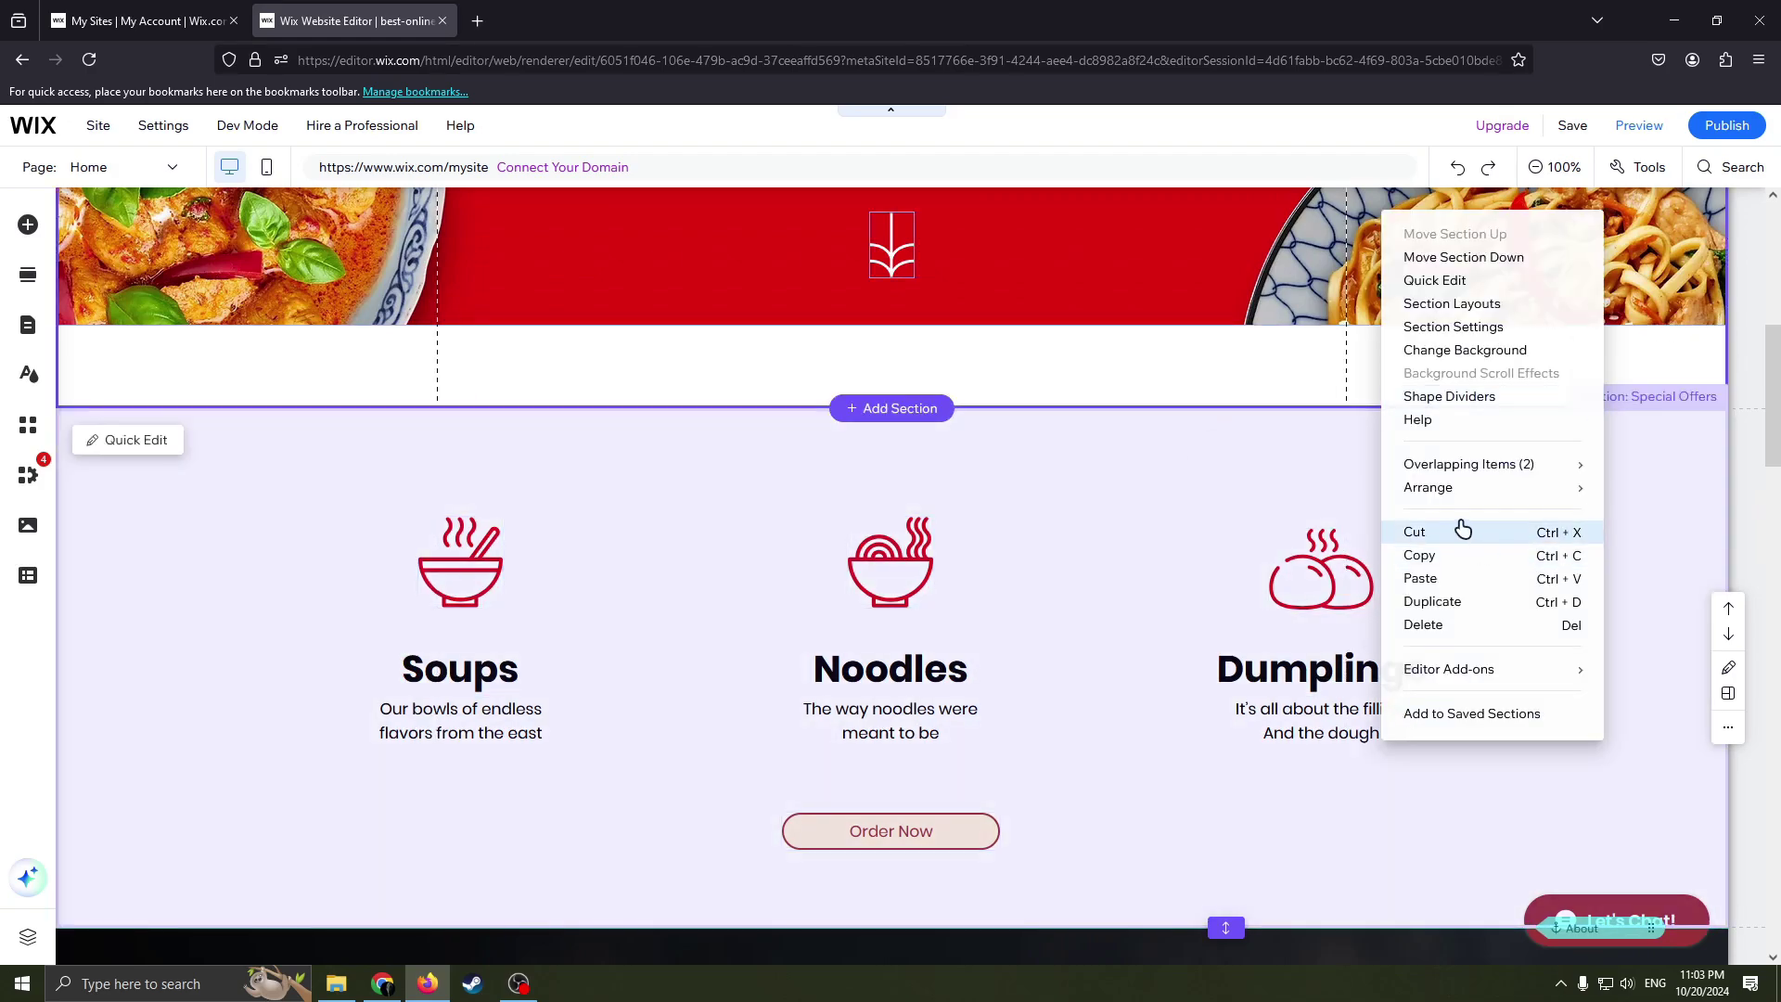
click(1419, 533)
scroll(1440, 550, down, 5)
scroll(1337, 544, up, 1)
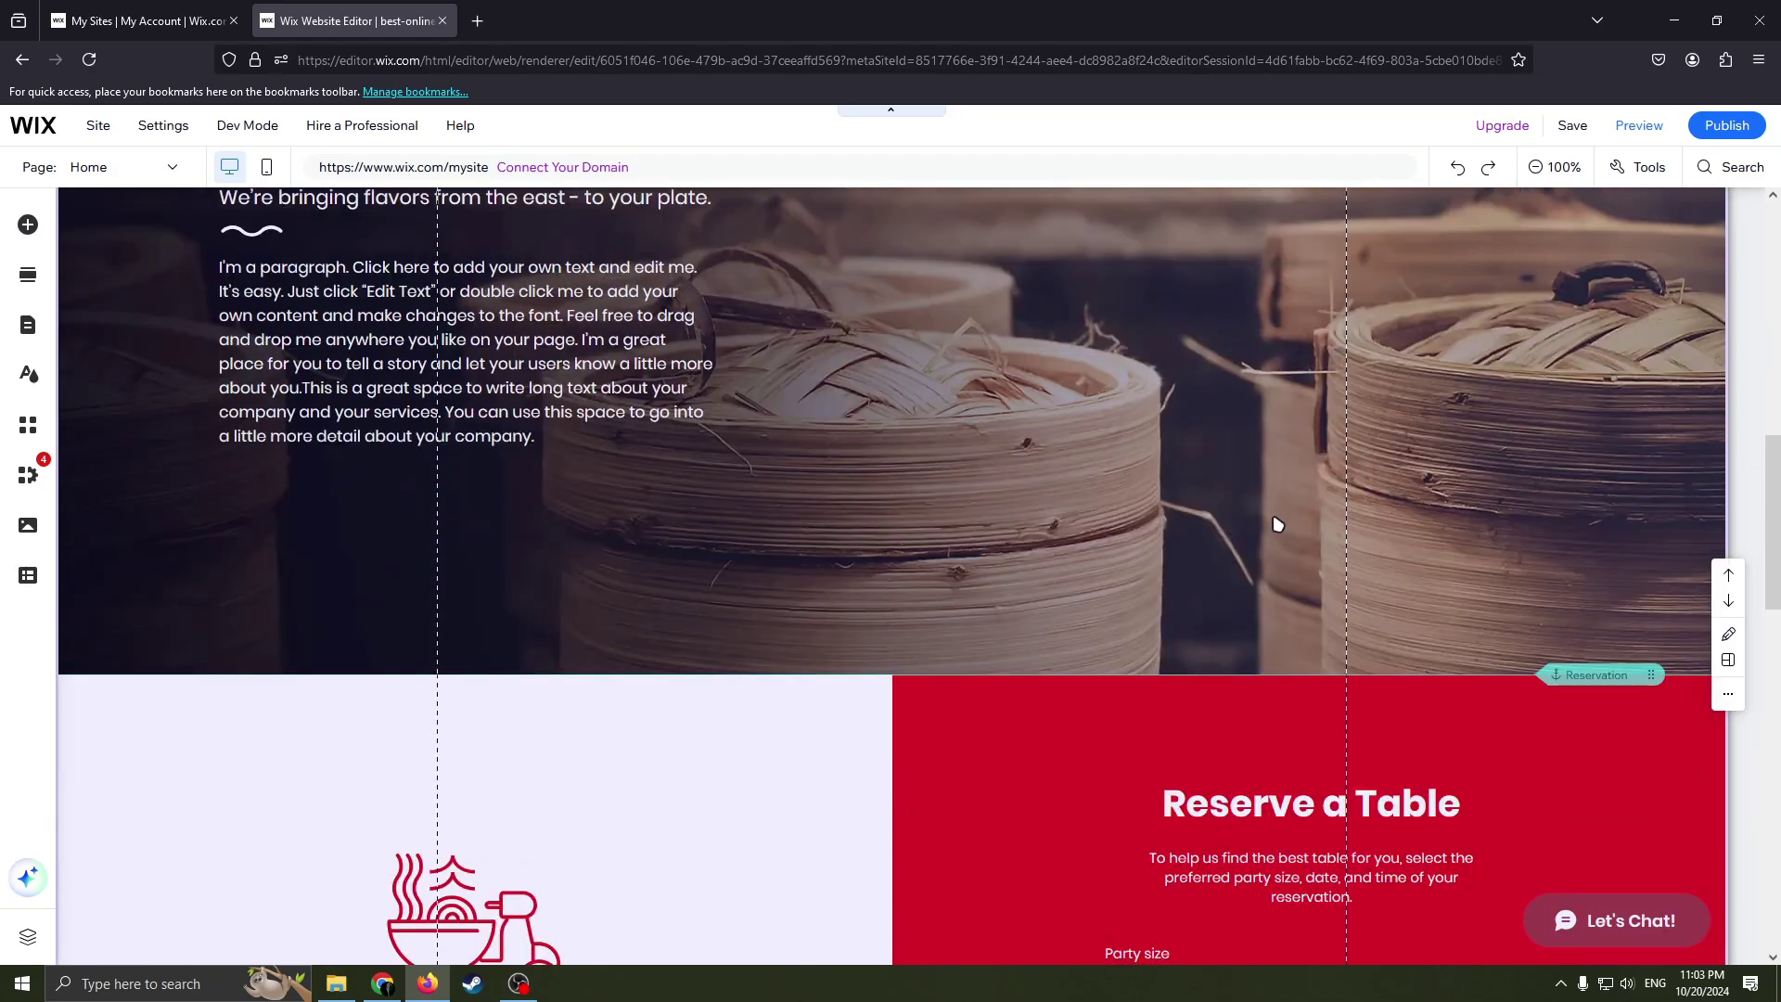
scroll(1280, 535, down, 4)
scroll(919, 545, down, 2)
scroll(965, 517, up, 1)
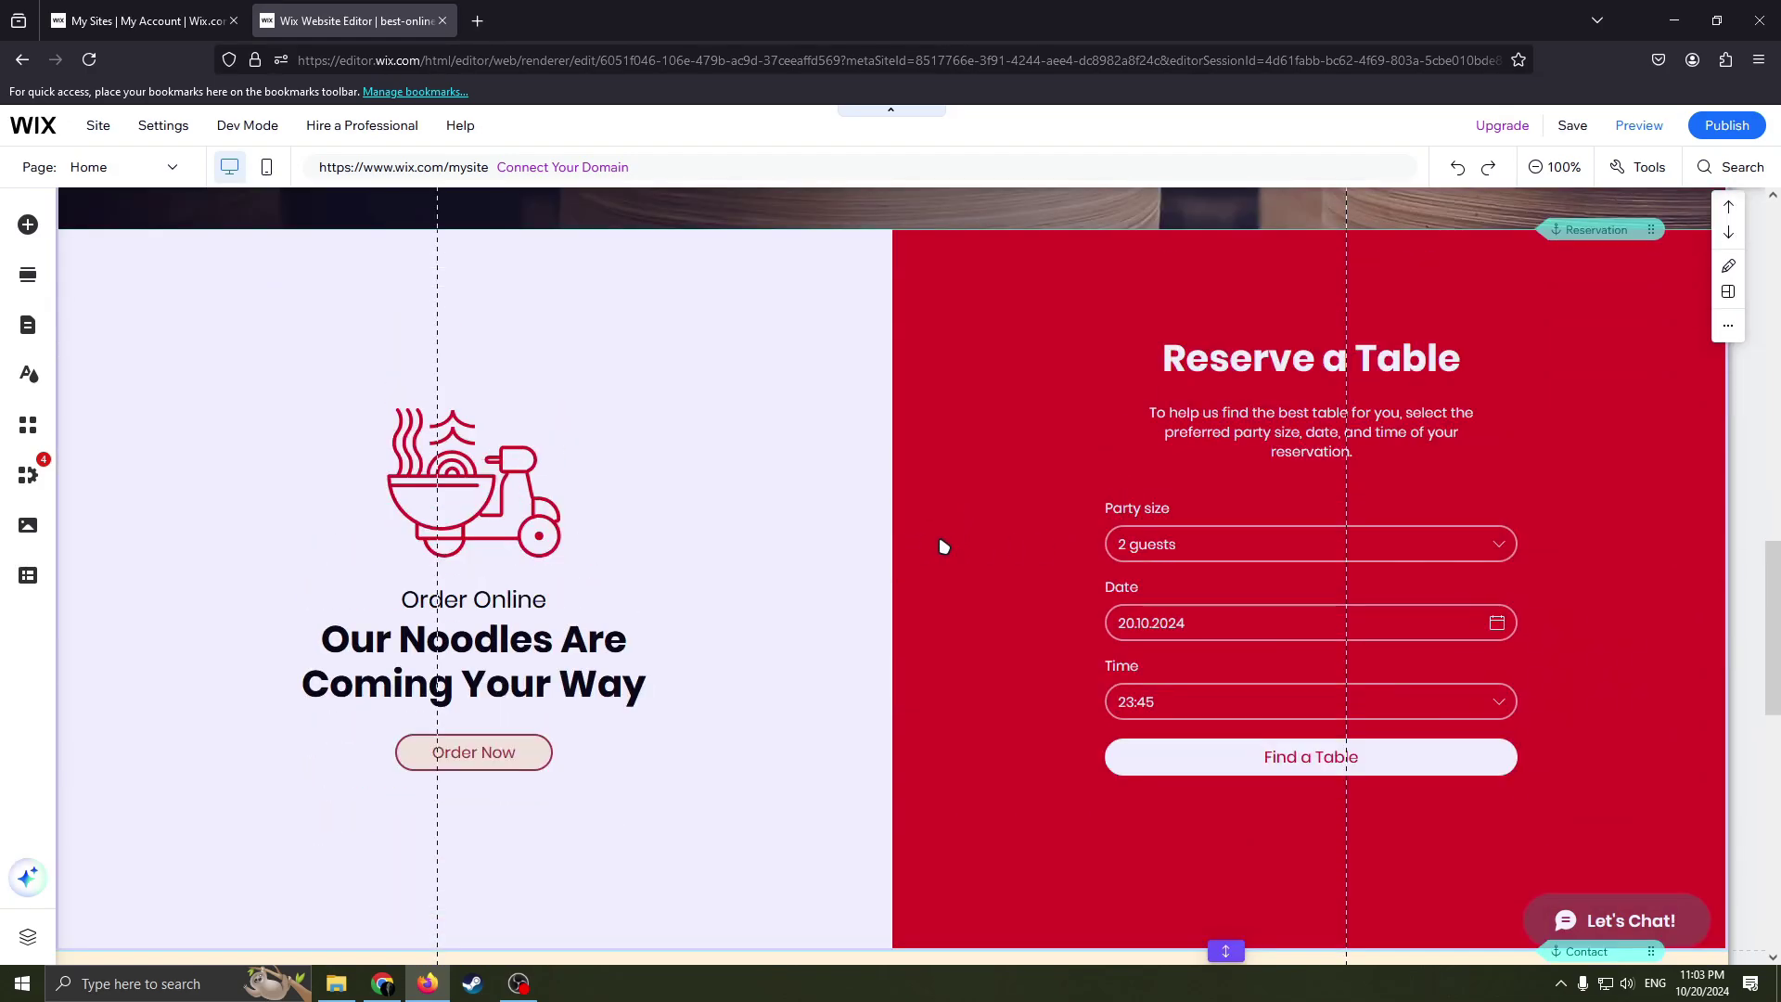
scroll(1070, 526, down, 4)
scroll(1001, 558, down, 4)
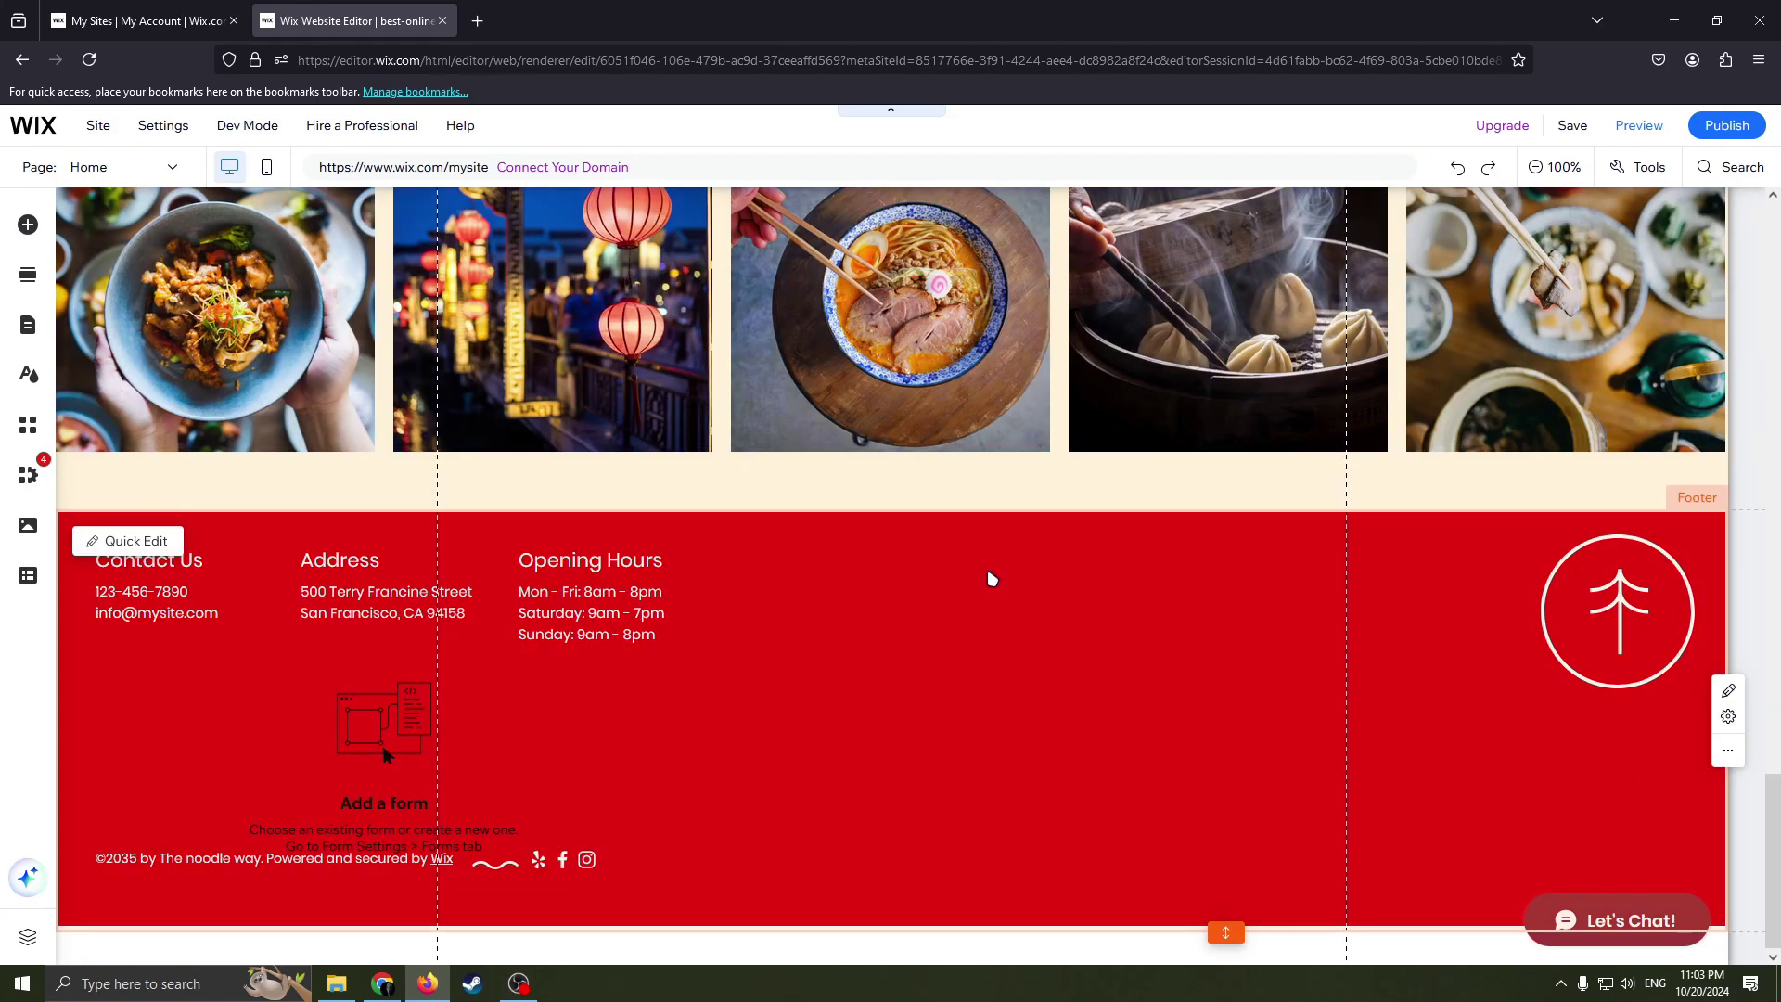
scroll(974, 585, down, 2)
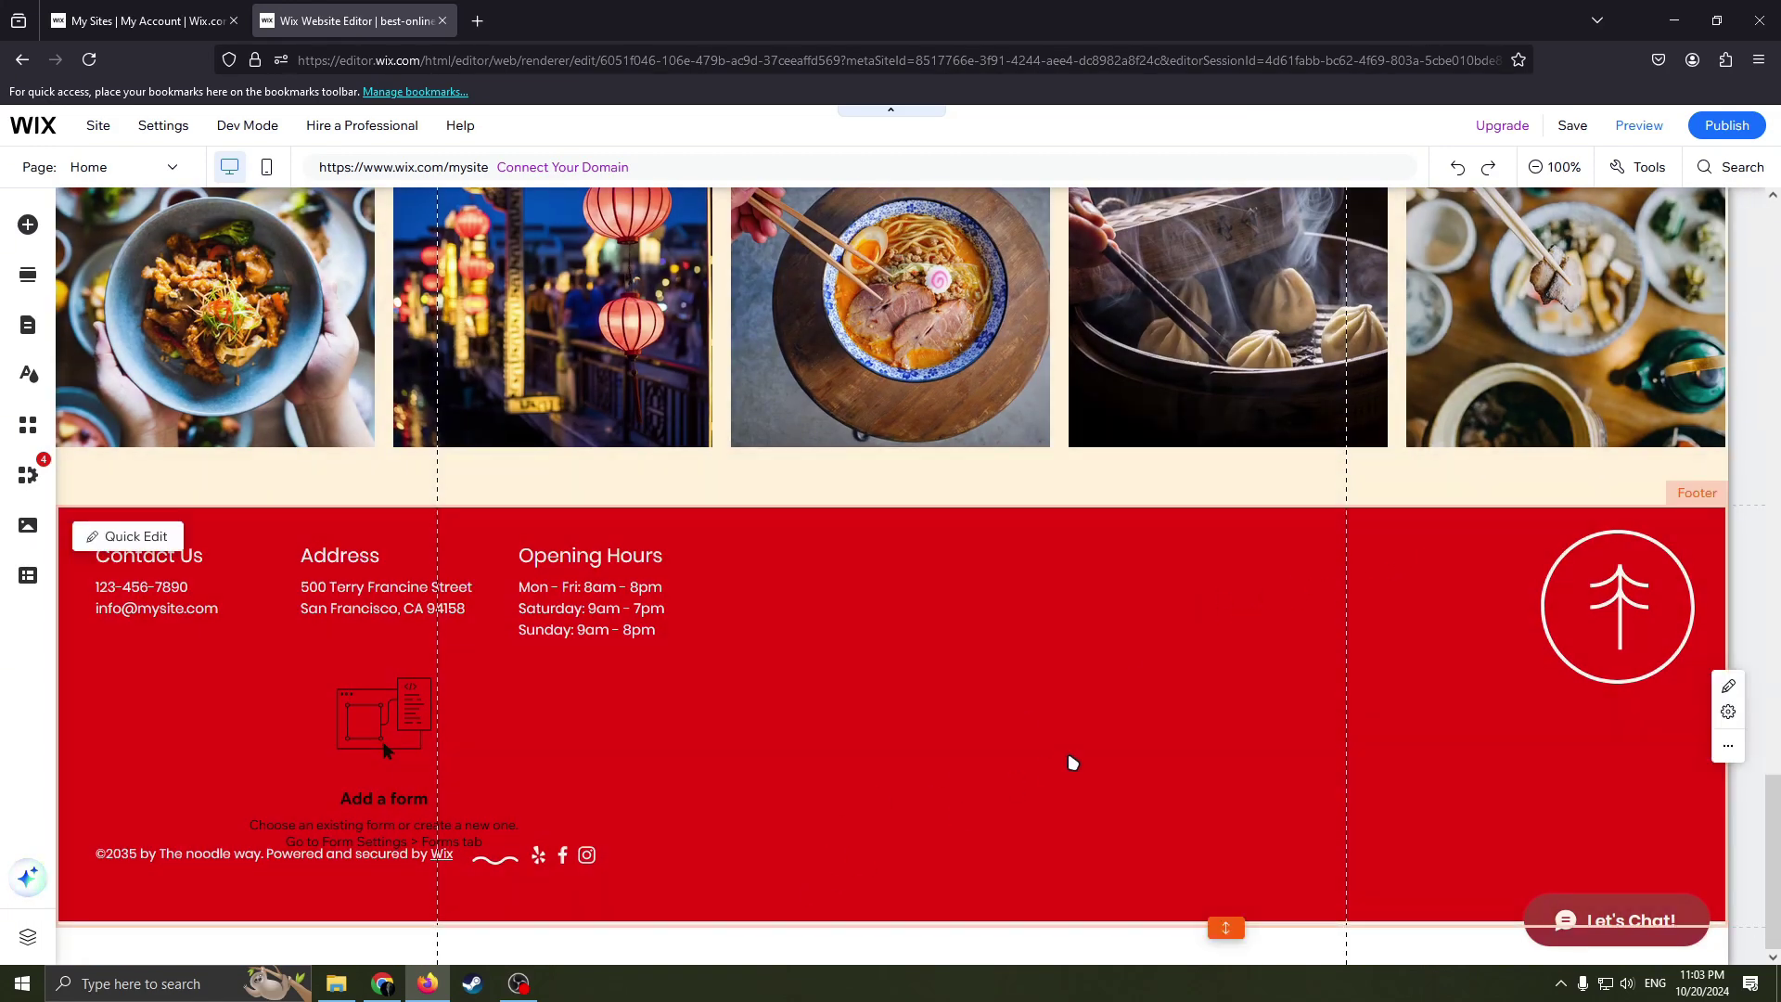
Delete the footer's red contact, address and hours strip and shrink the footer to a thin band
right_click(1072, 760)
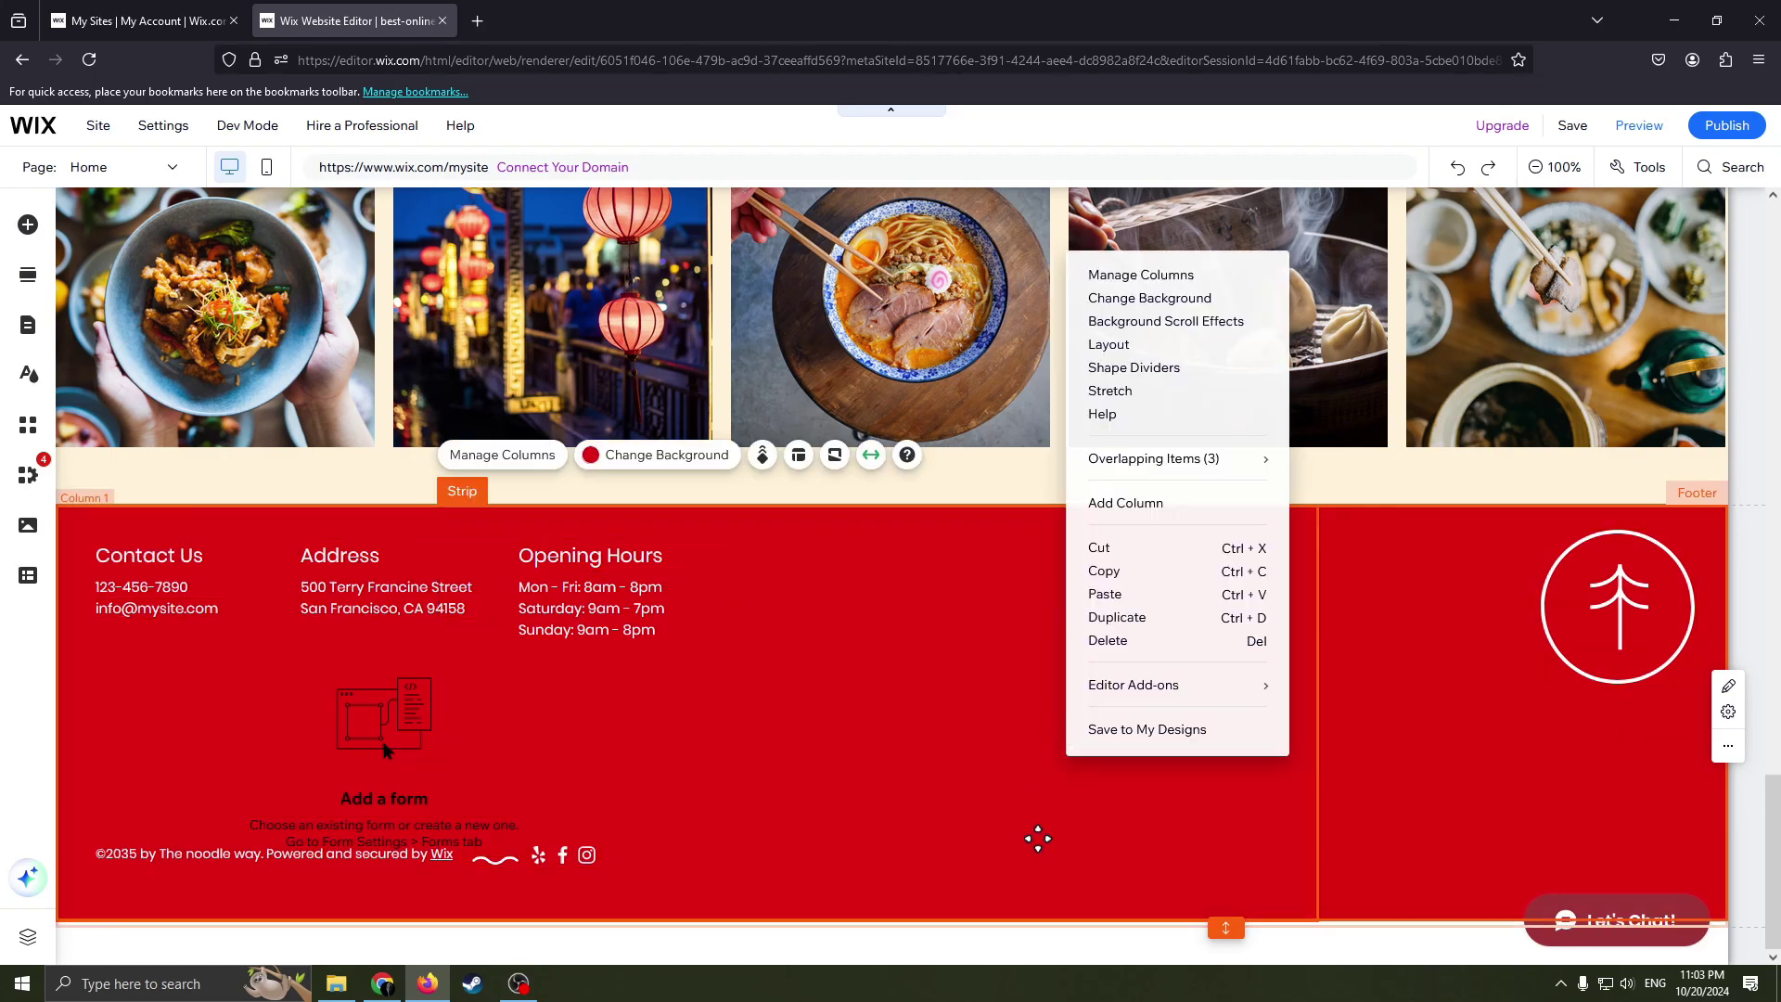
click(1047, 853)
drag(1226, 928, 1200, 789)
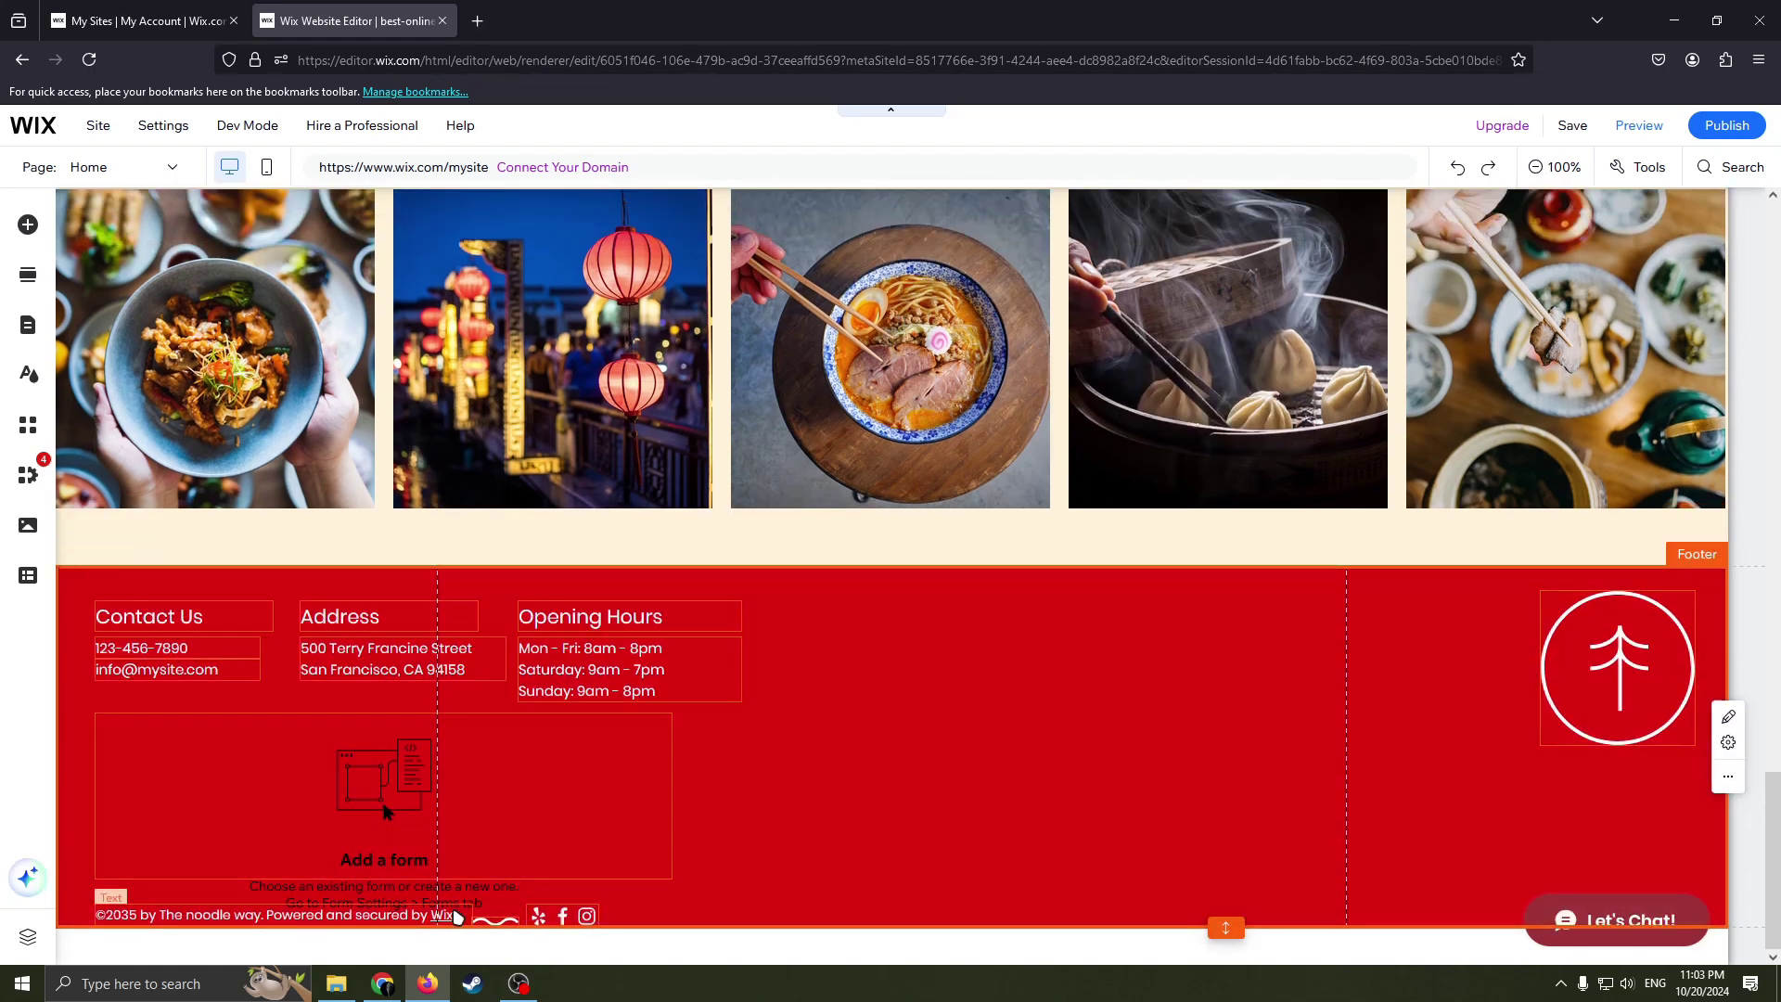
click(513, 816)
key(Delete)
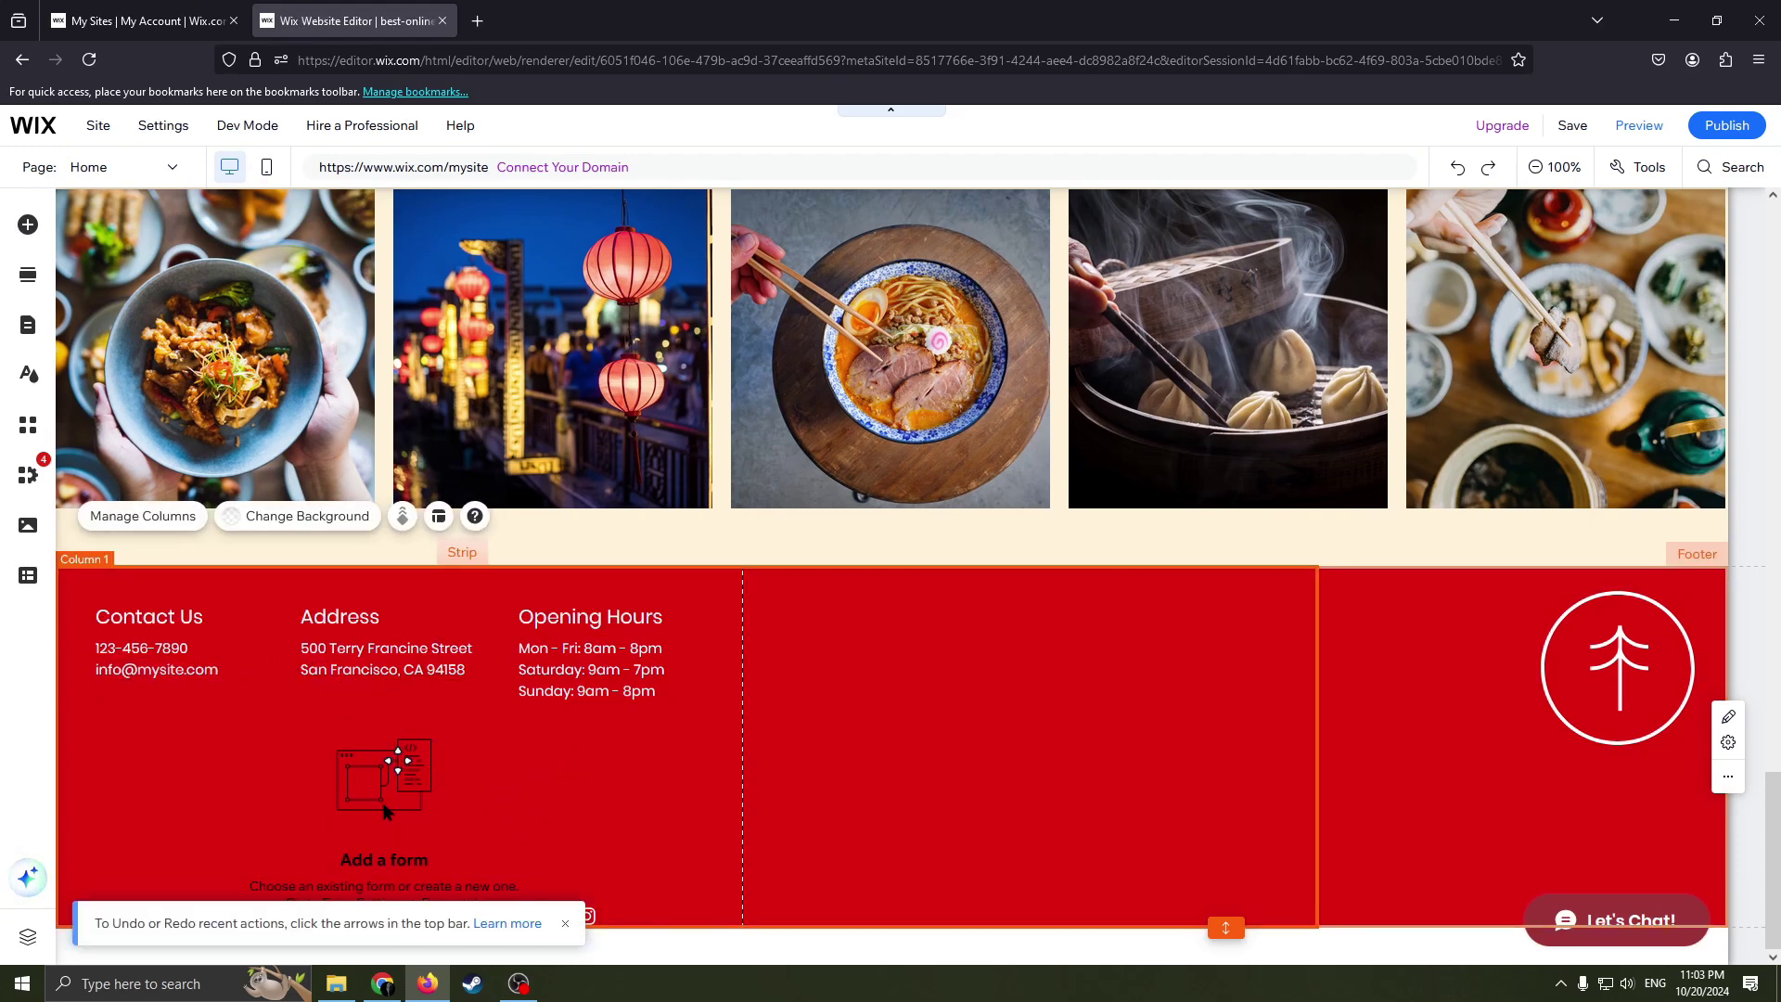
double_click(386, 811)
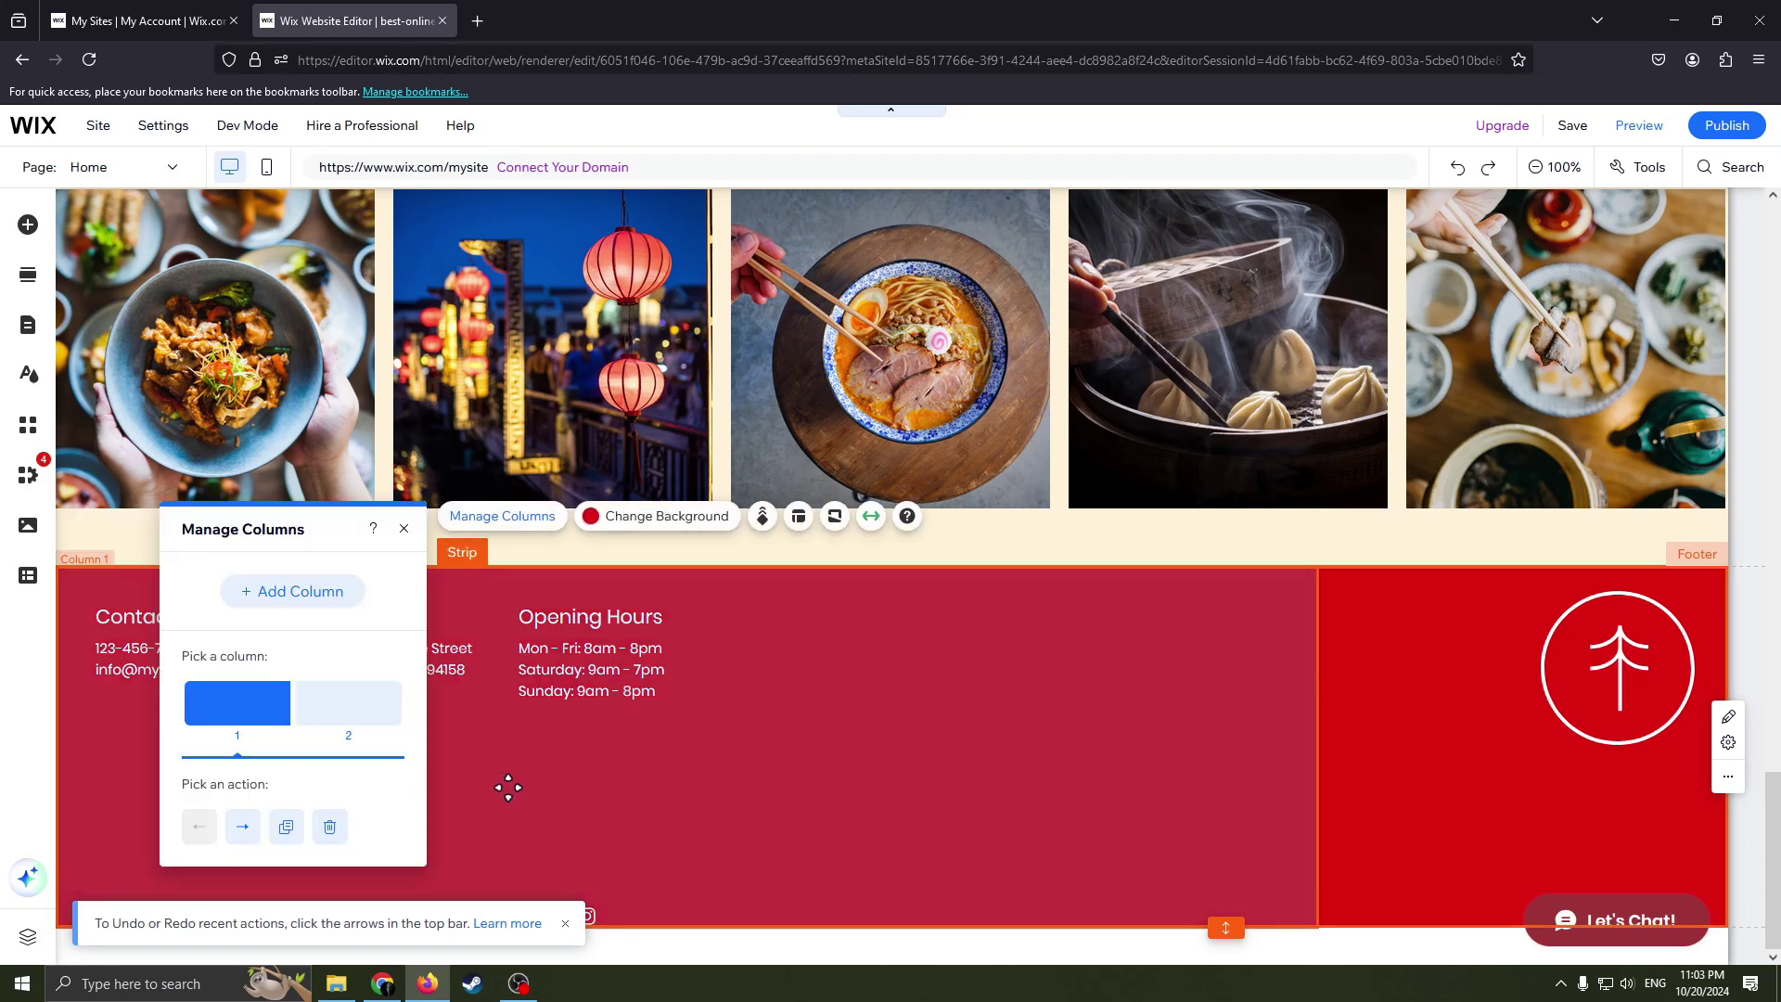
click(394, 531)
key(Delete)
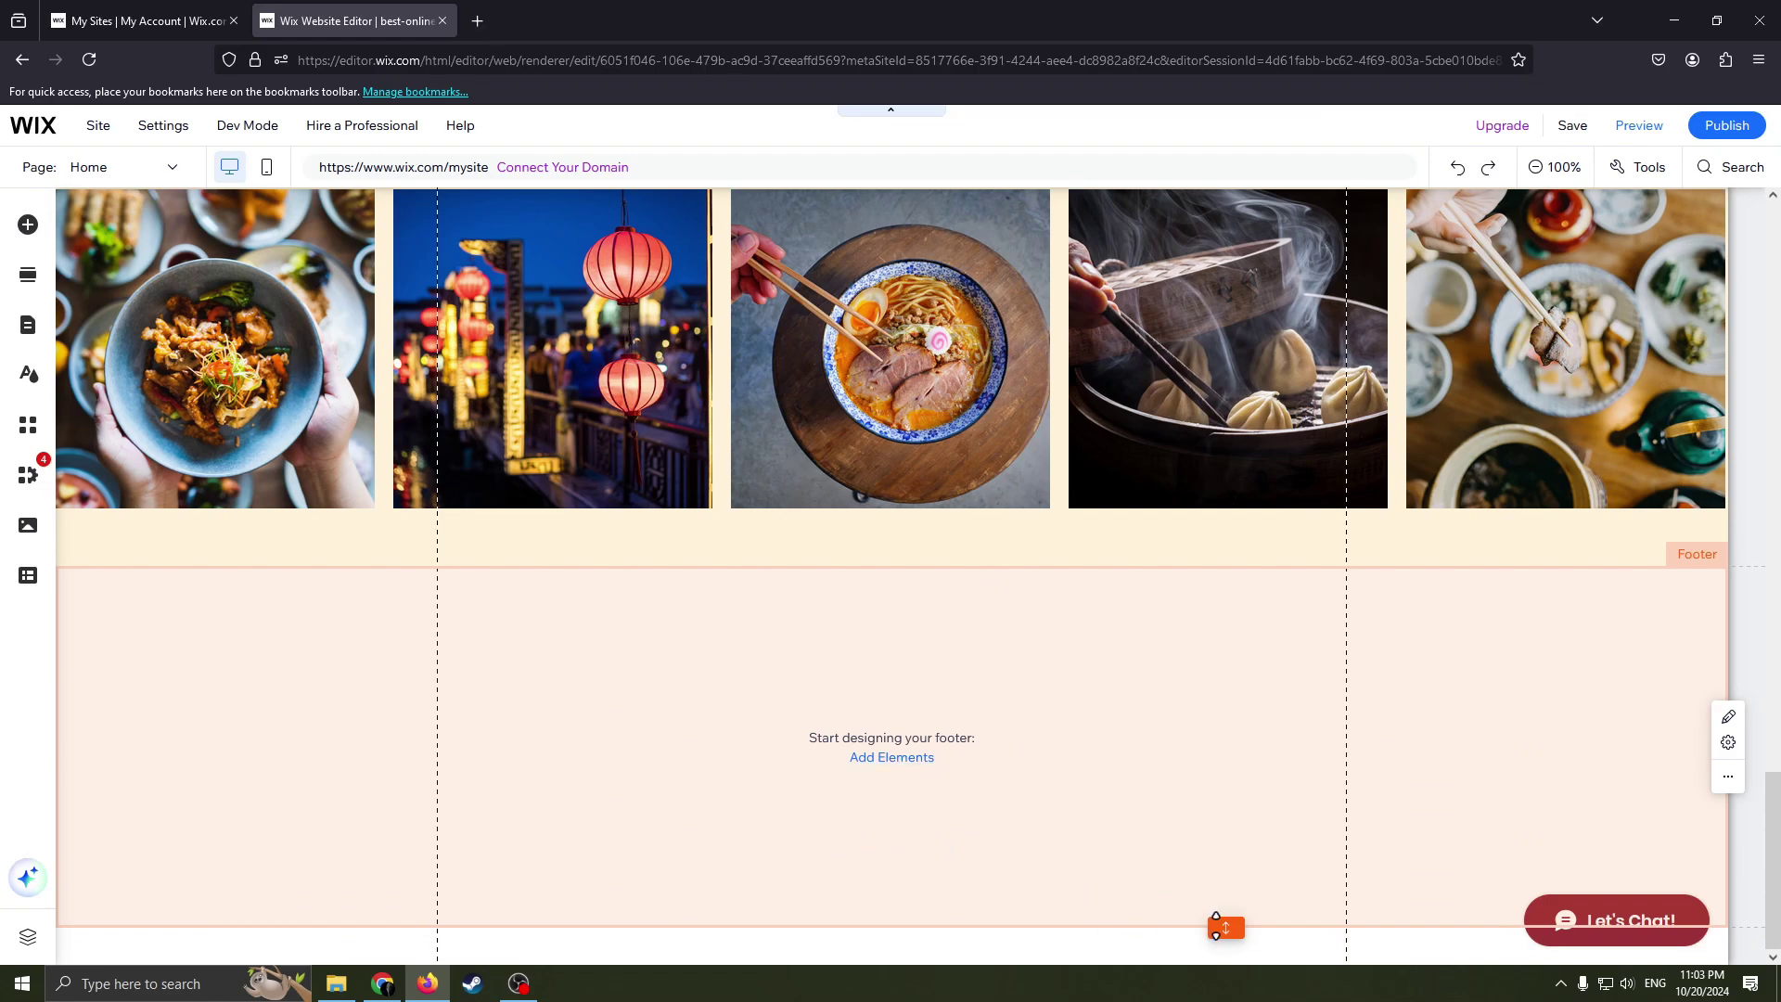
mouse_move(1217, 928)
mouse_down()
mouse_move(1232, 946)
mouse_move(1233, 892)
mouse_up()
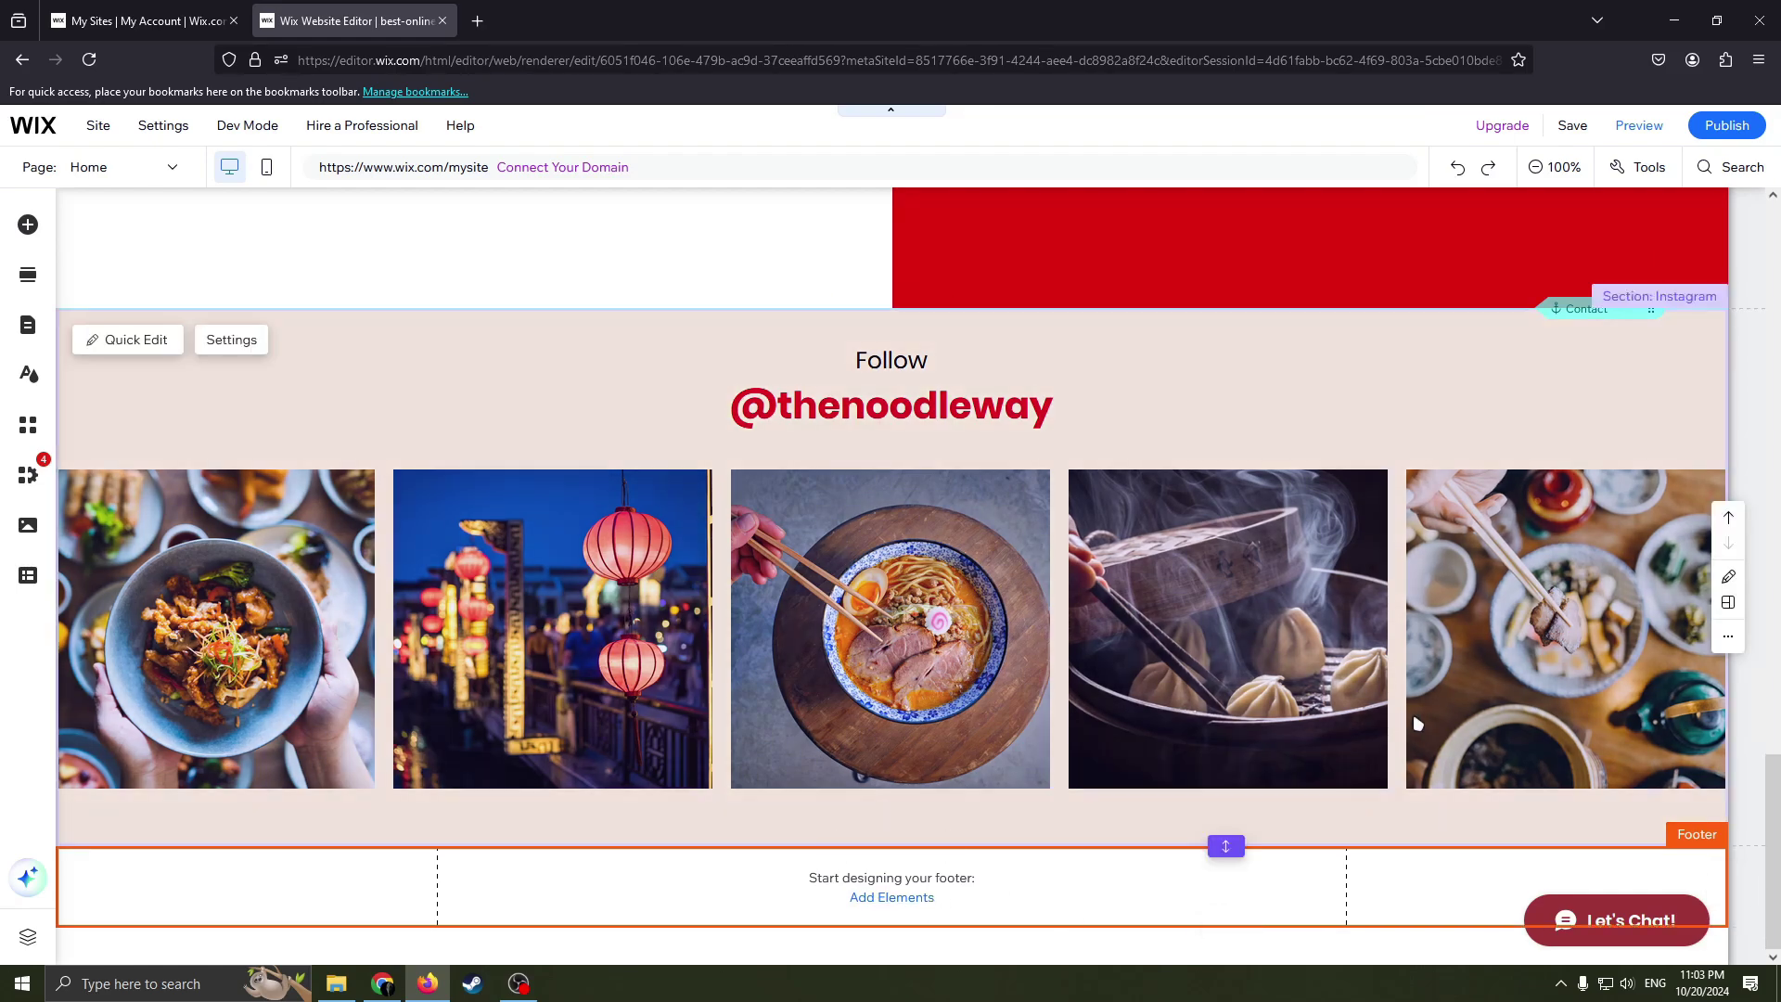
scroll(1410, 723, up, 3)
scroll(1336, 676, up, 10)
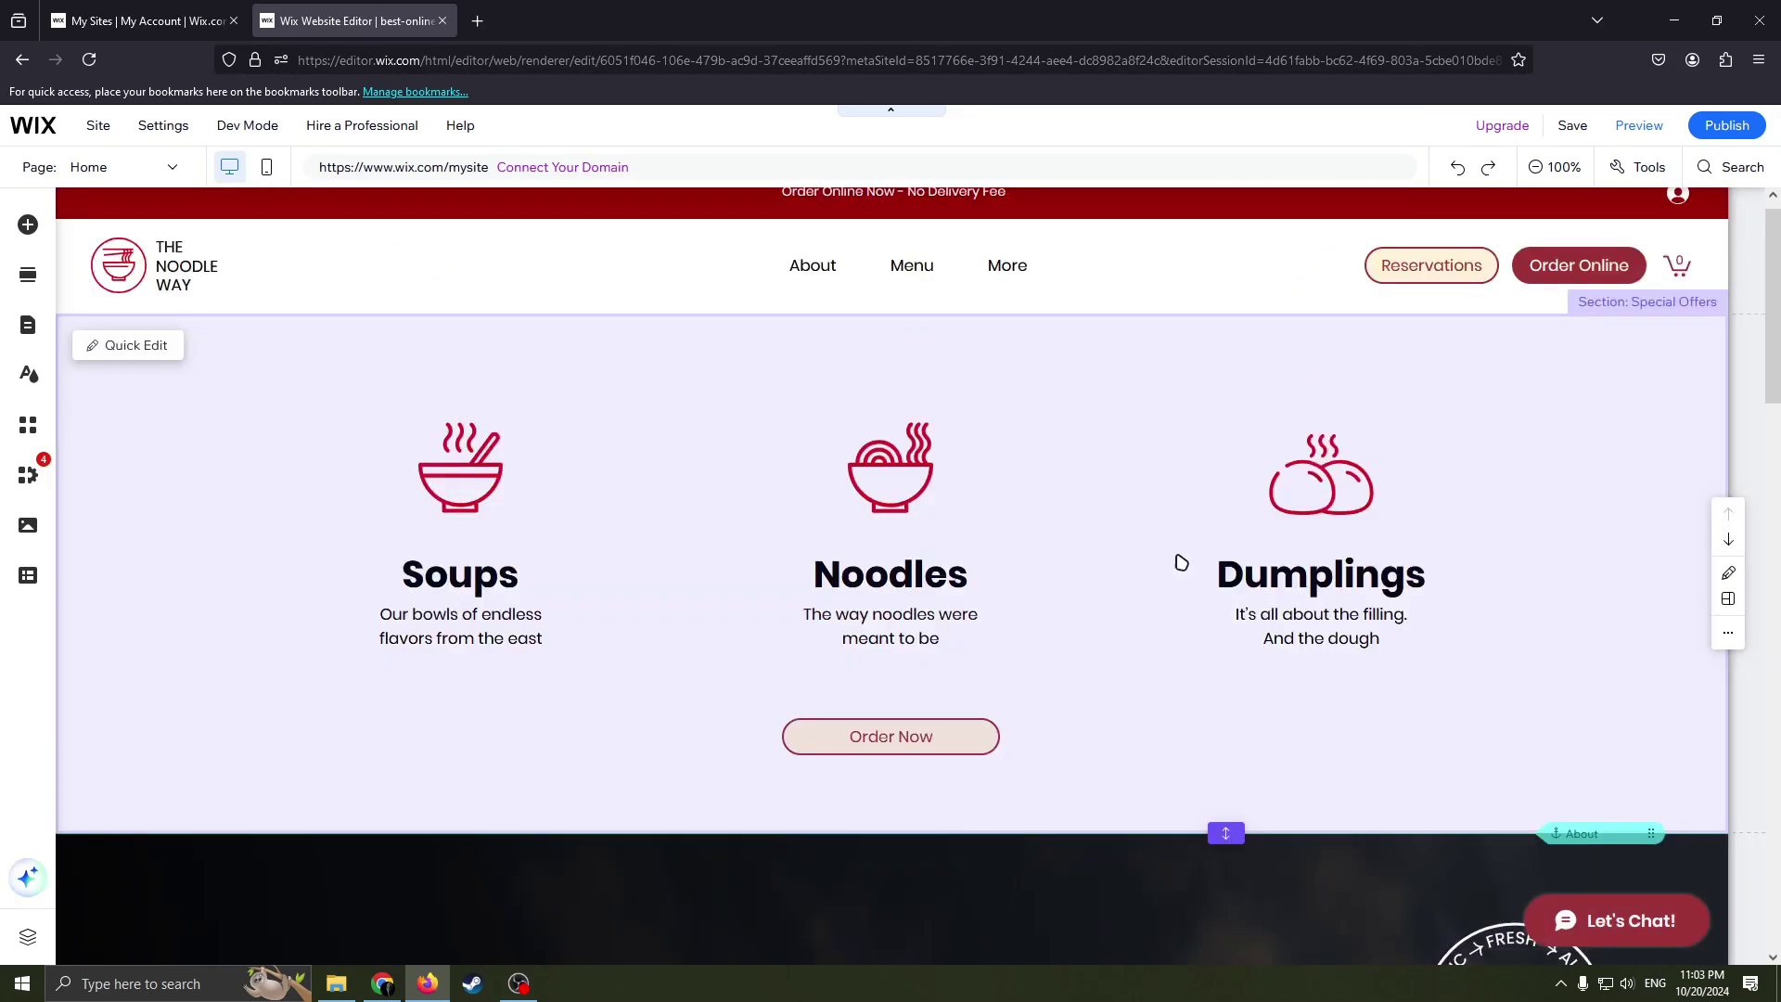
scroll(1085, 573, up, 1)
scroll(926, 683, down, 5)
scroll(1051, 766, down, 5)
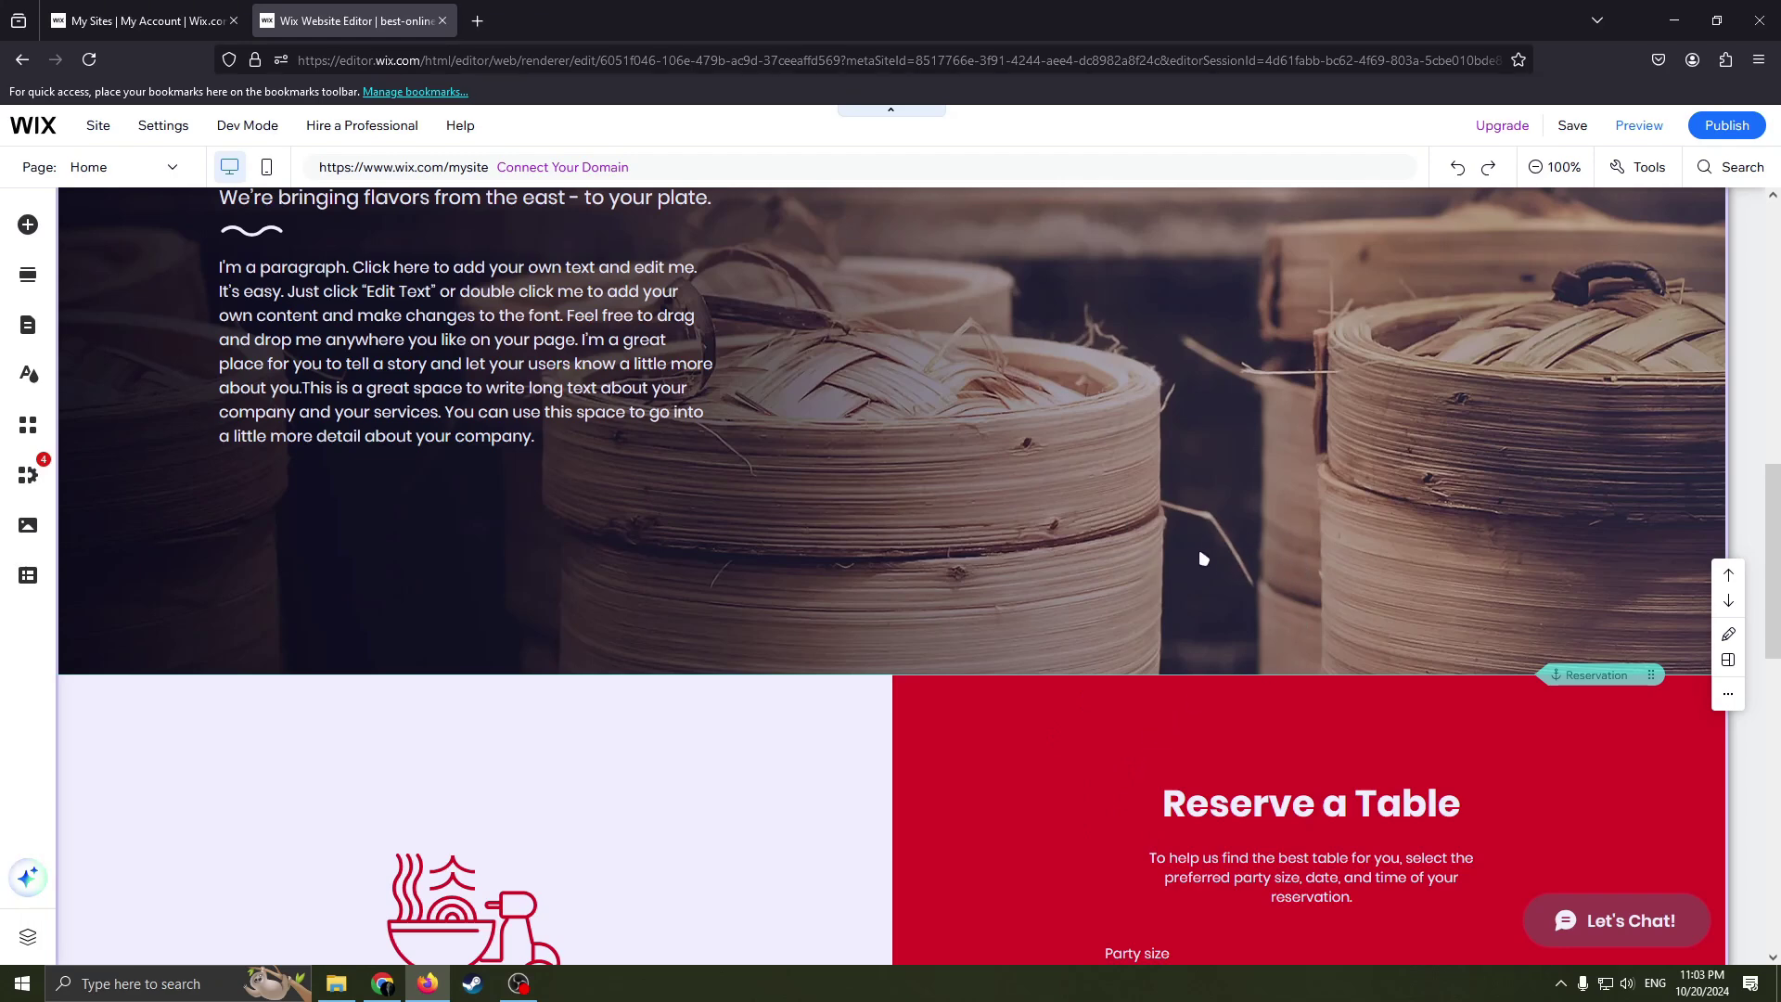
scroll(1252, 571, down, 2)
scroll(1182, 626, down, 2)
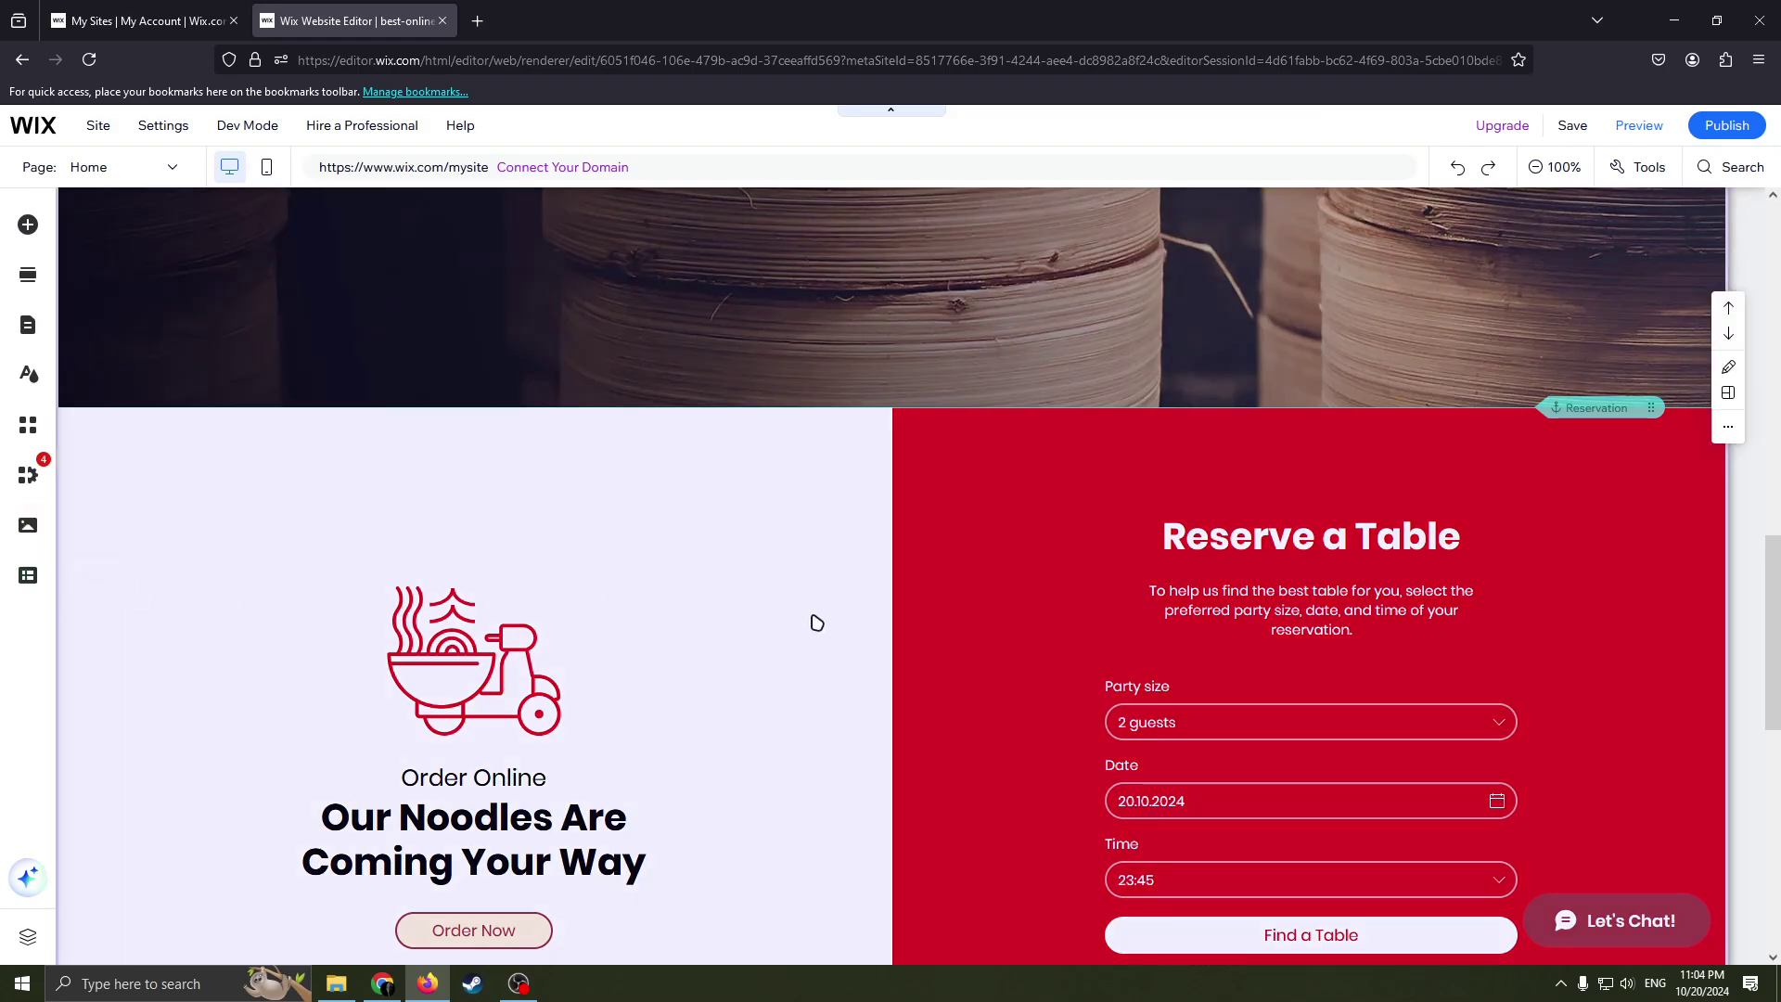
scroll(795, 603, up, 5)
scroll(794, 603, up, 5)
scroll(794, 602, up, 5)
scroll(759, 591, up, 5)
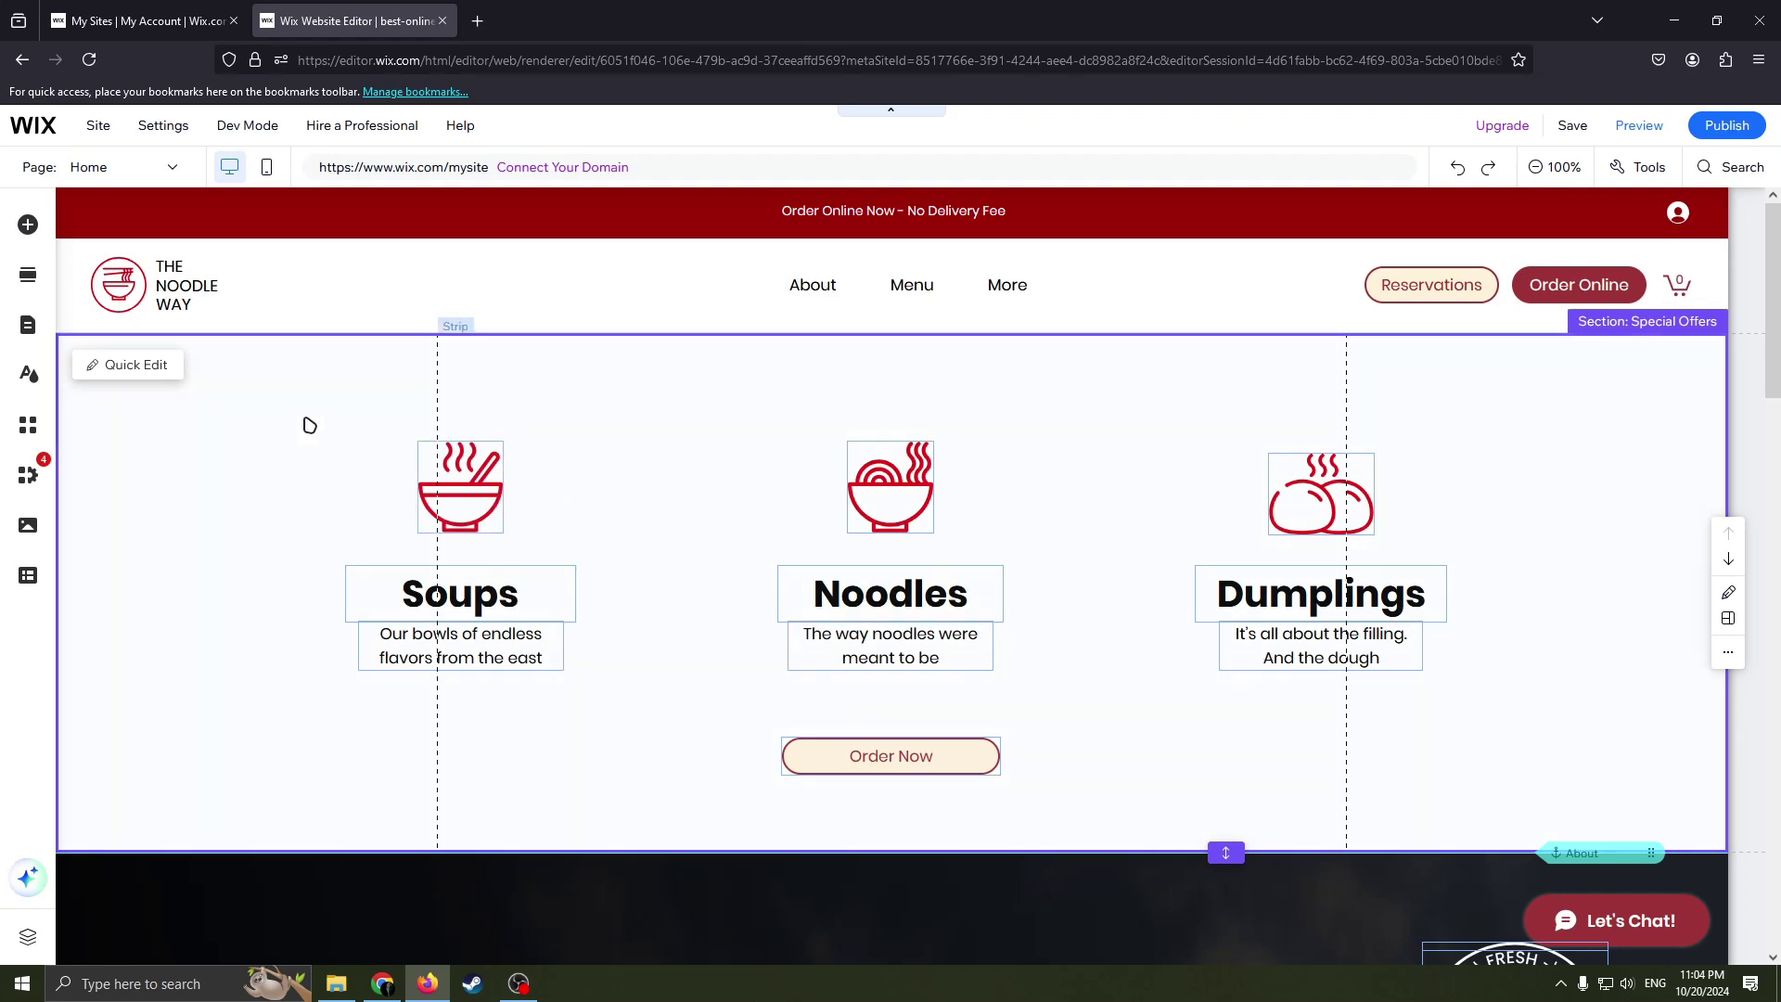
Open the Upload Images dialog from the Add Elements image options
click(29, 225)
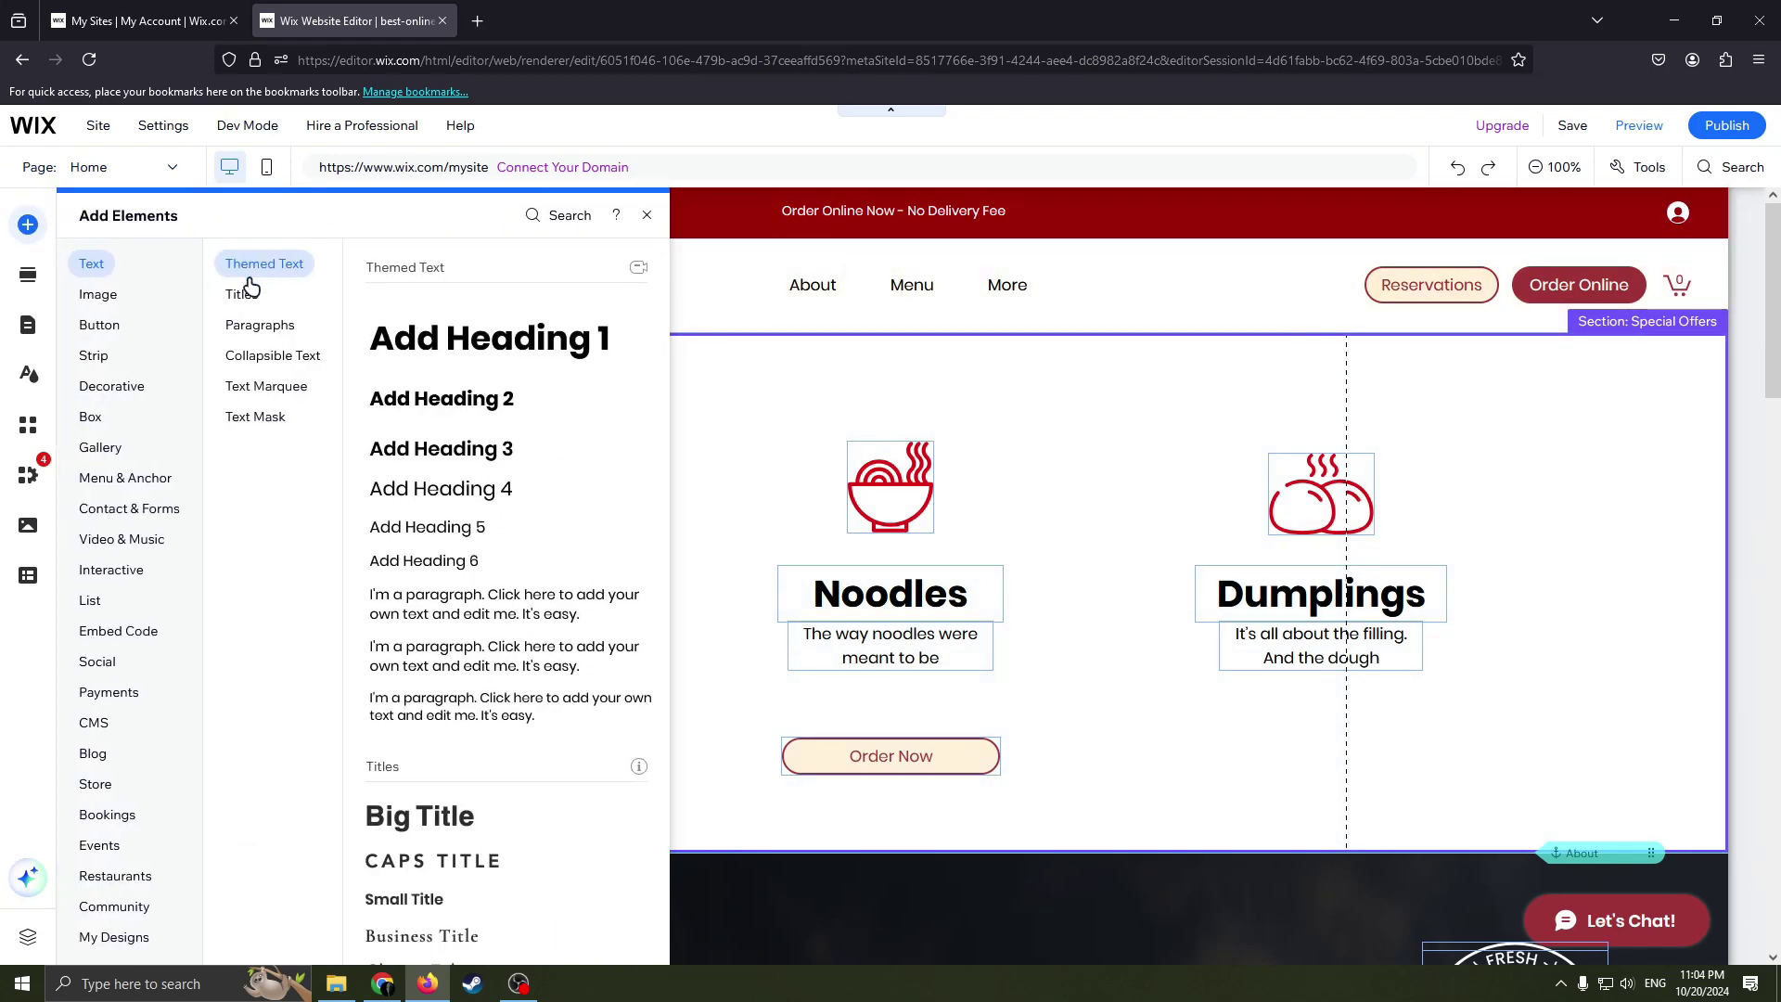
click(101, 294)
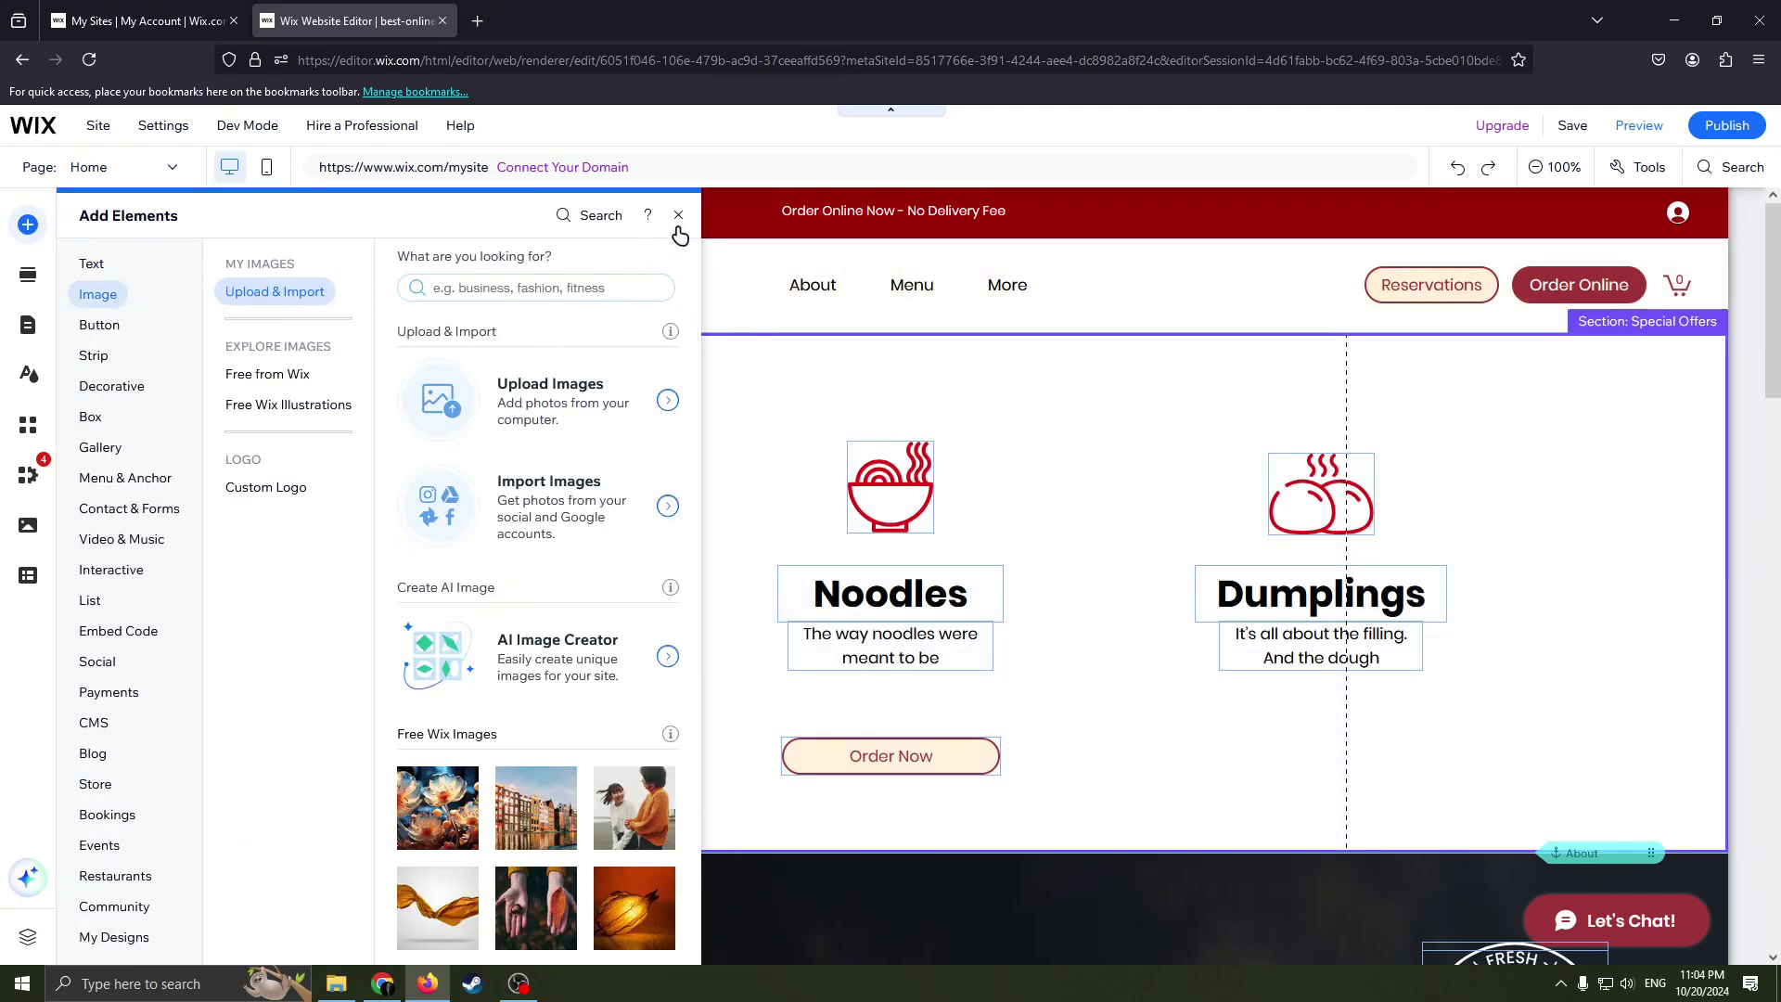
click(646, 216)
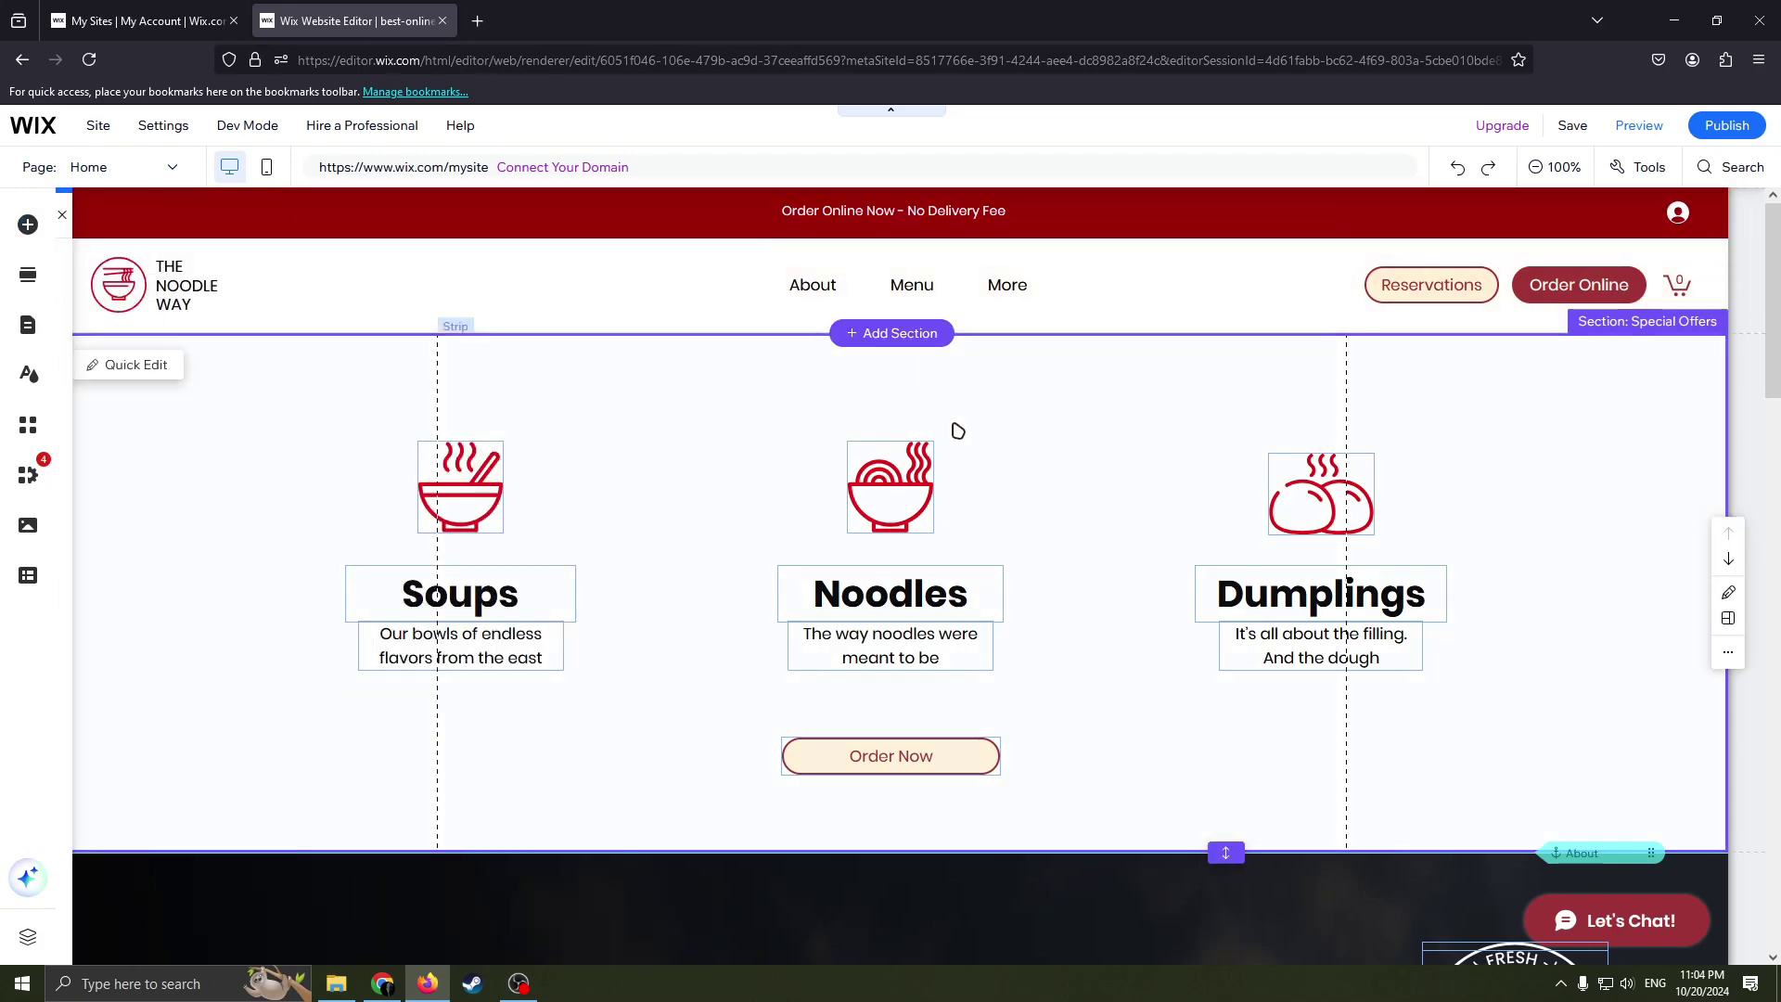
click(27, 224)
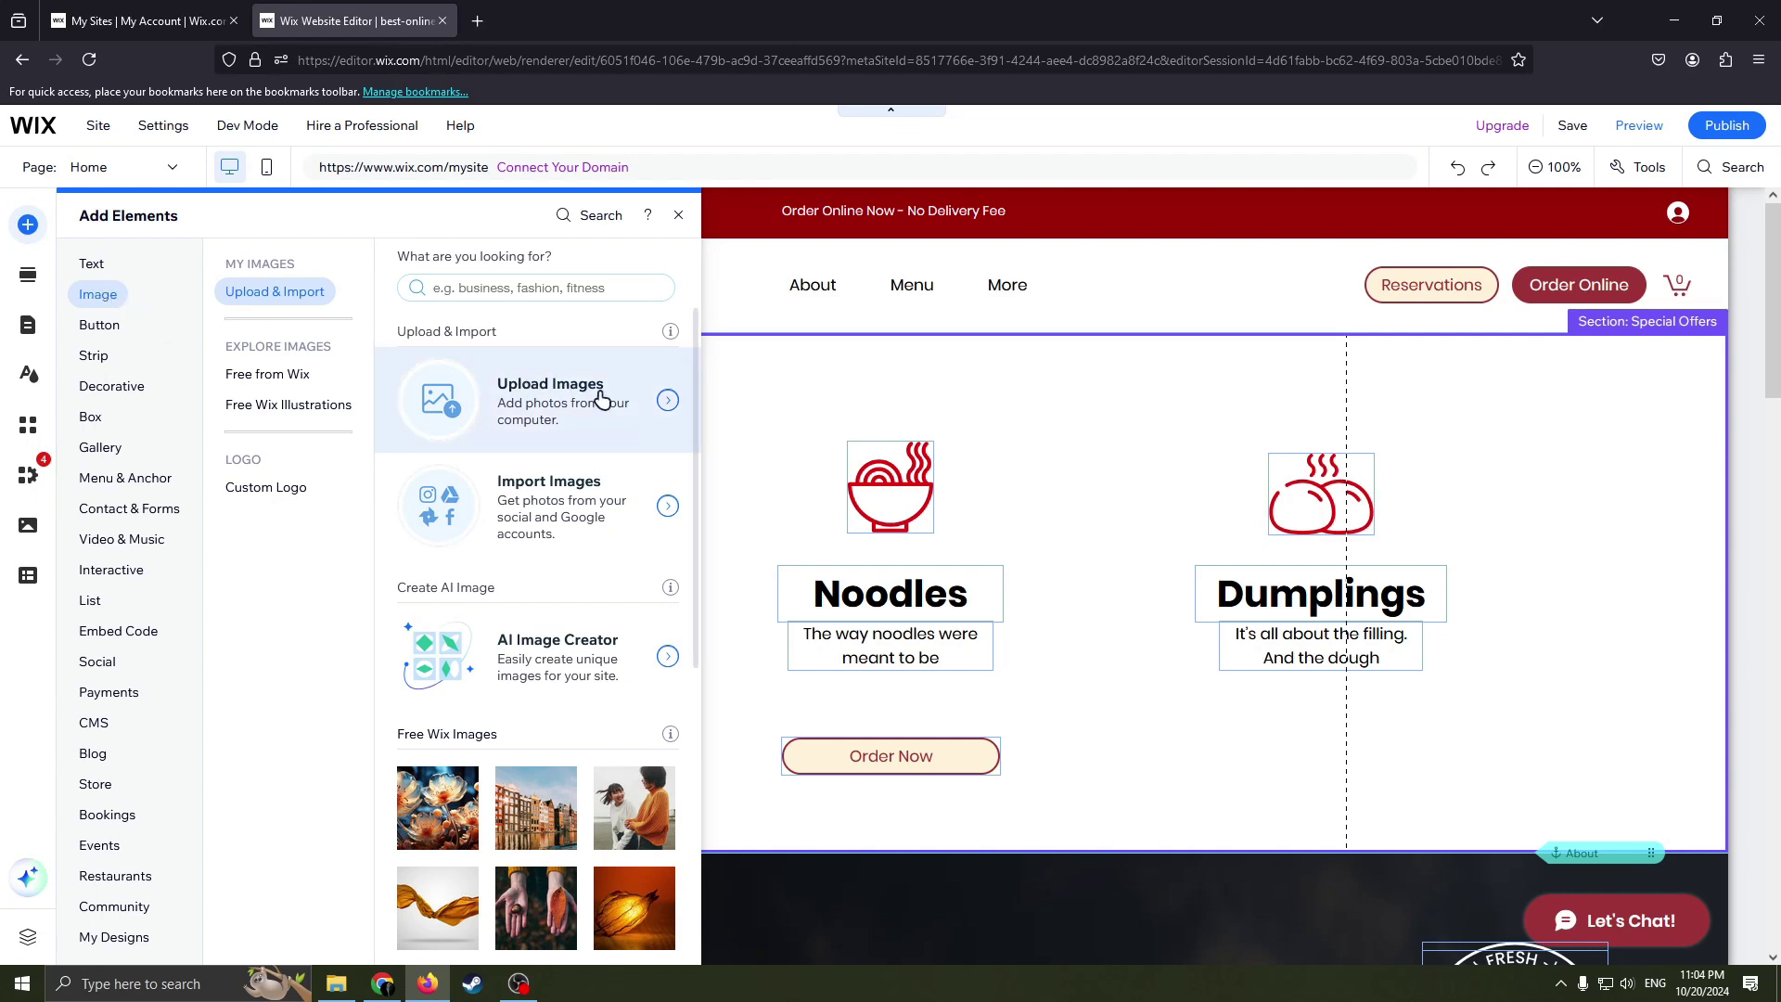
click(666, 402)
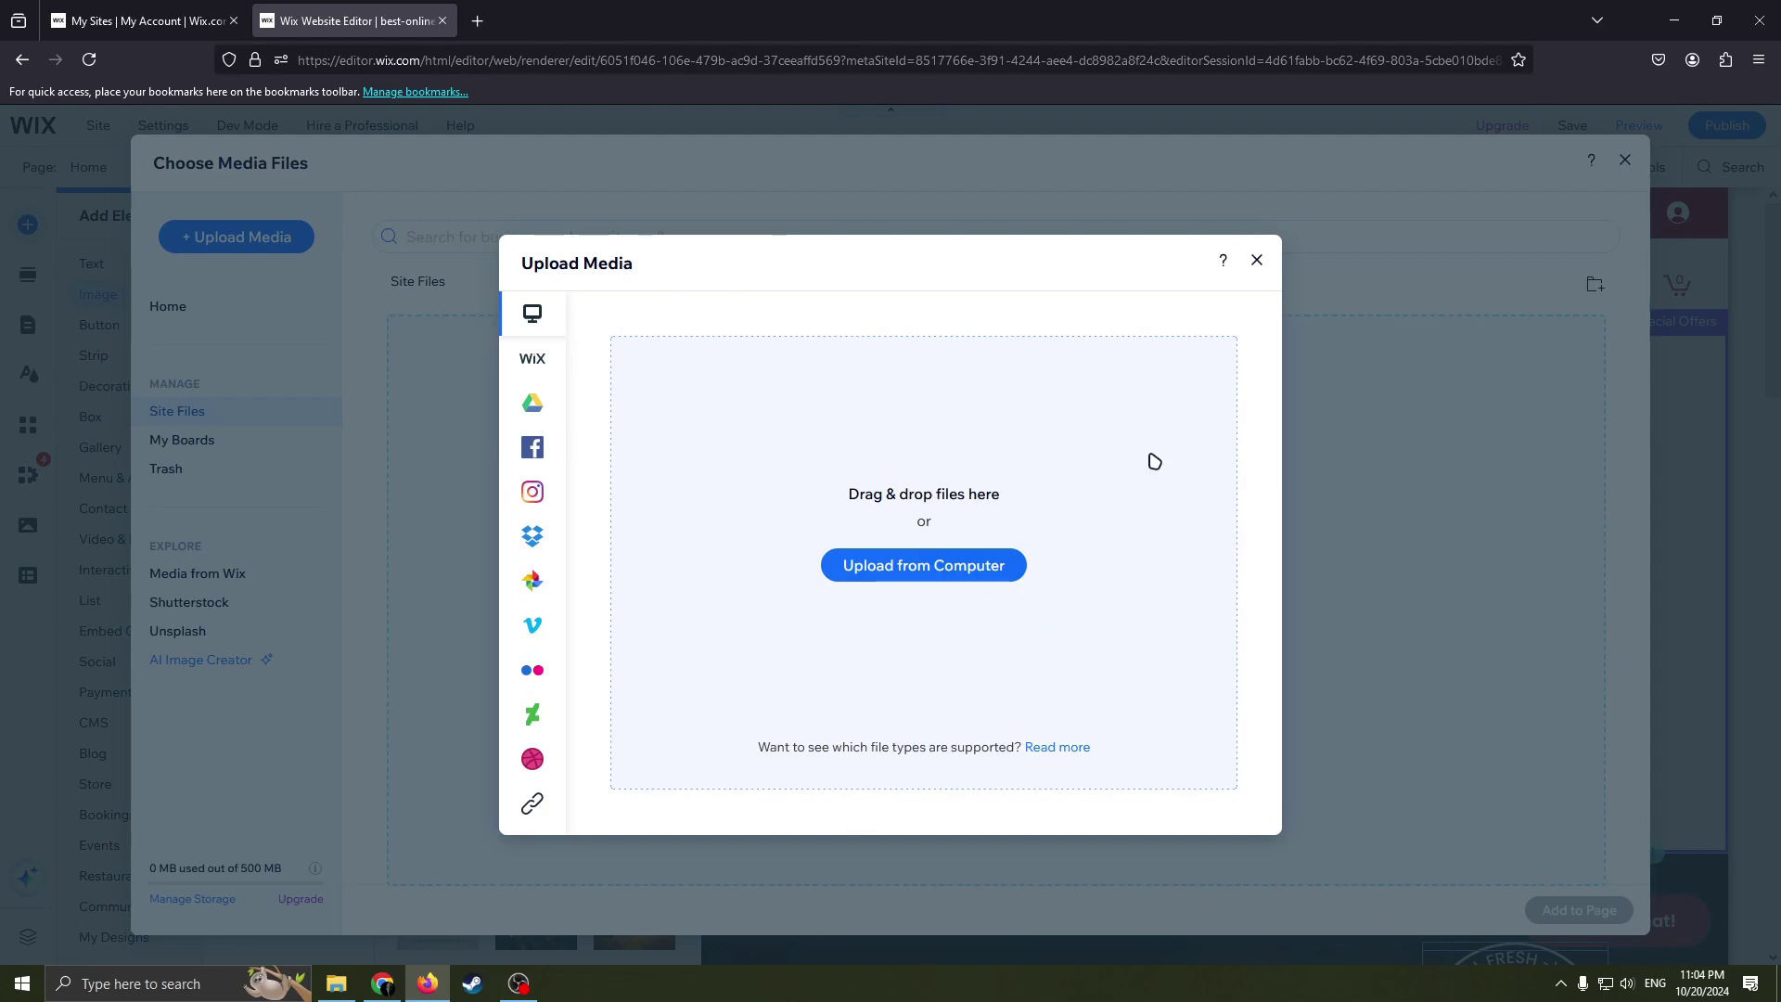
Close the upload dialog, the media files window and the elements catalogue
click(1256, 259)
click(1623, 159)
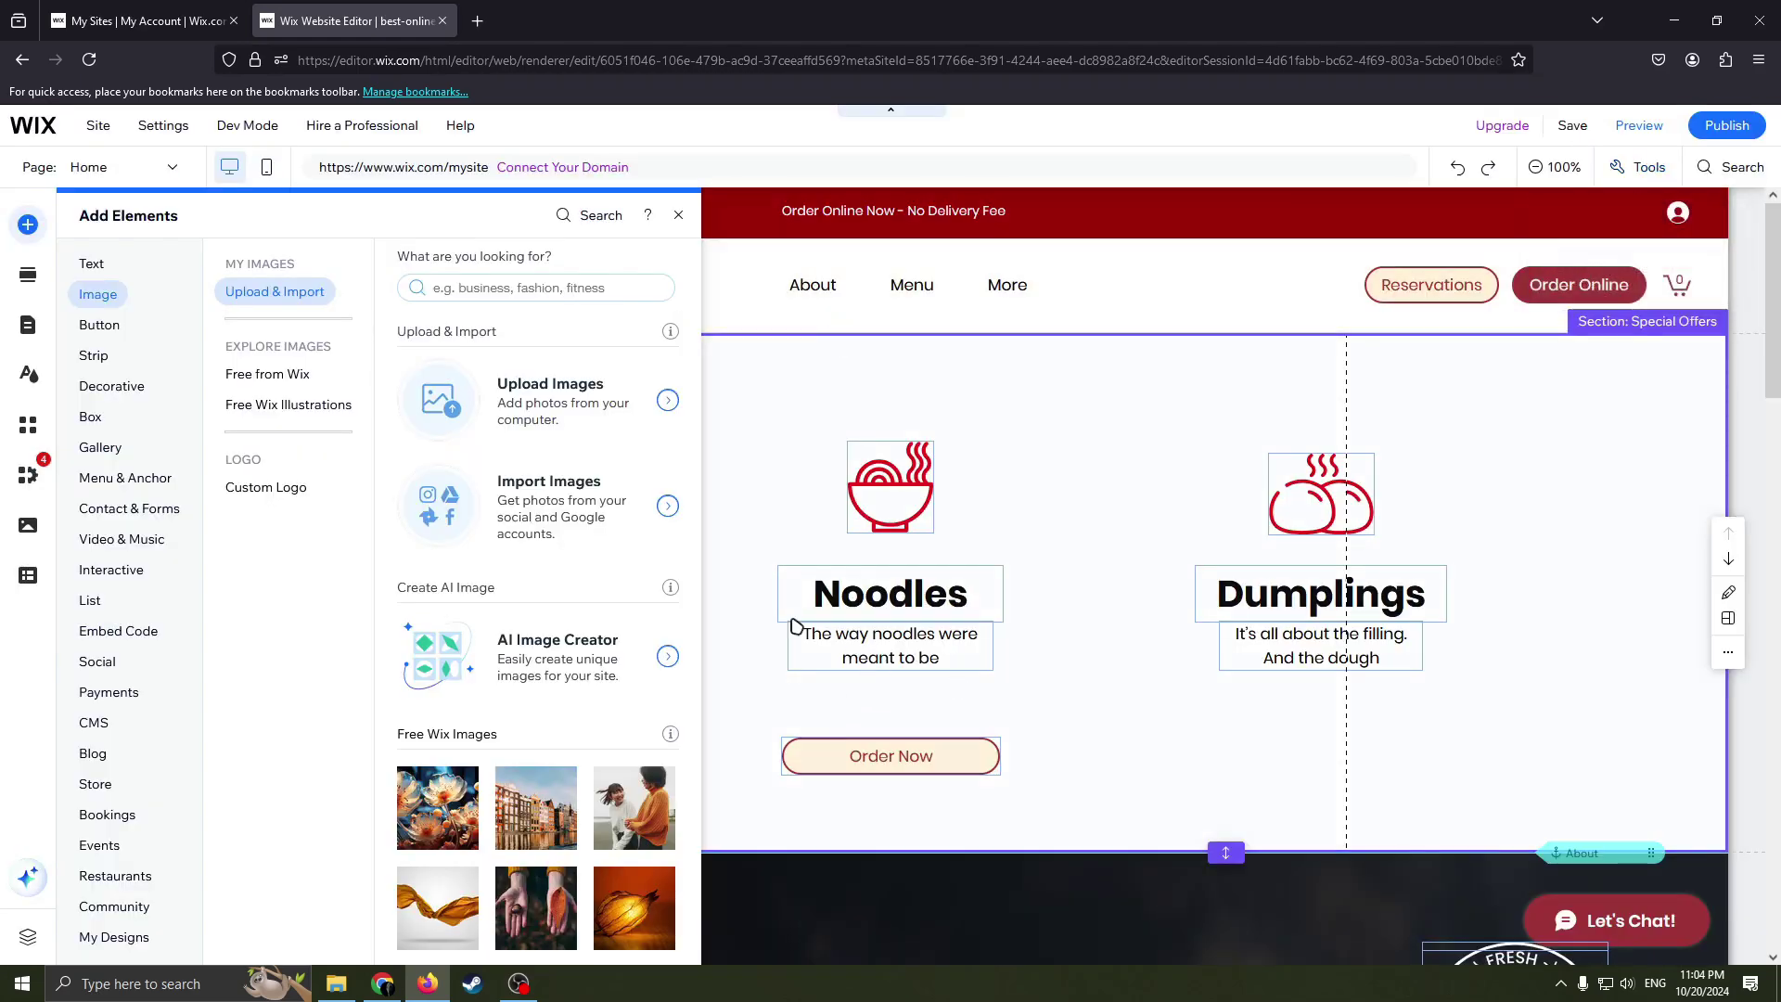
click(677, 214)
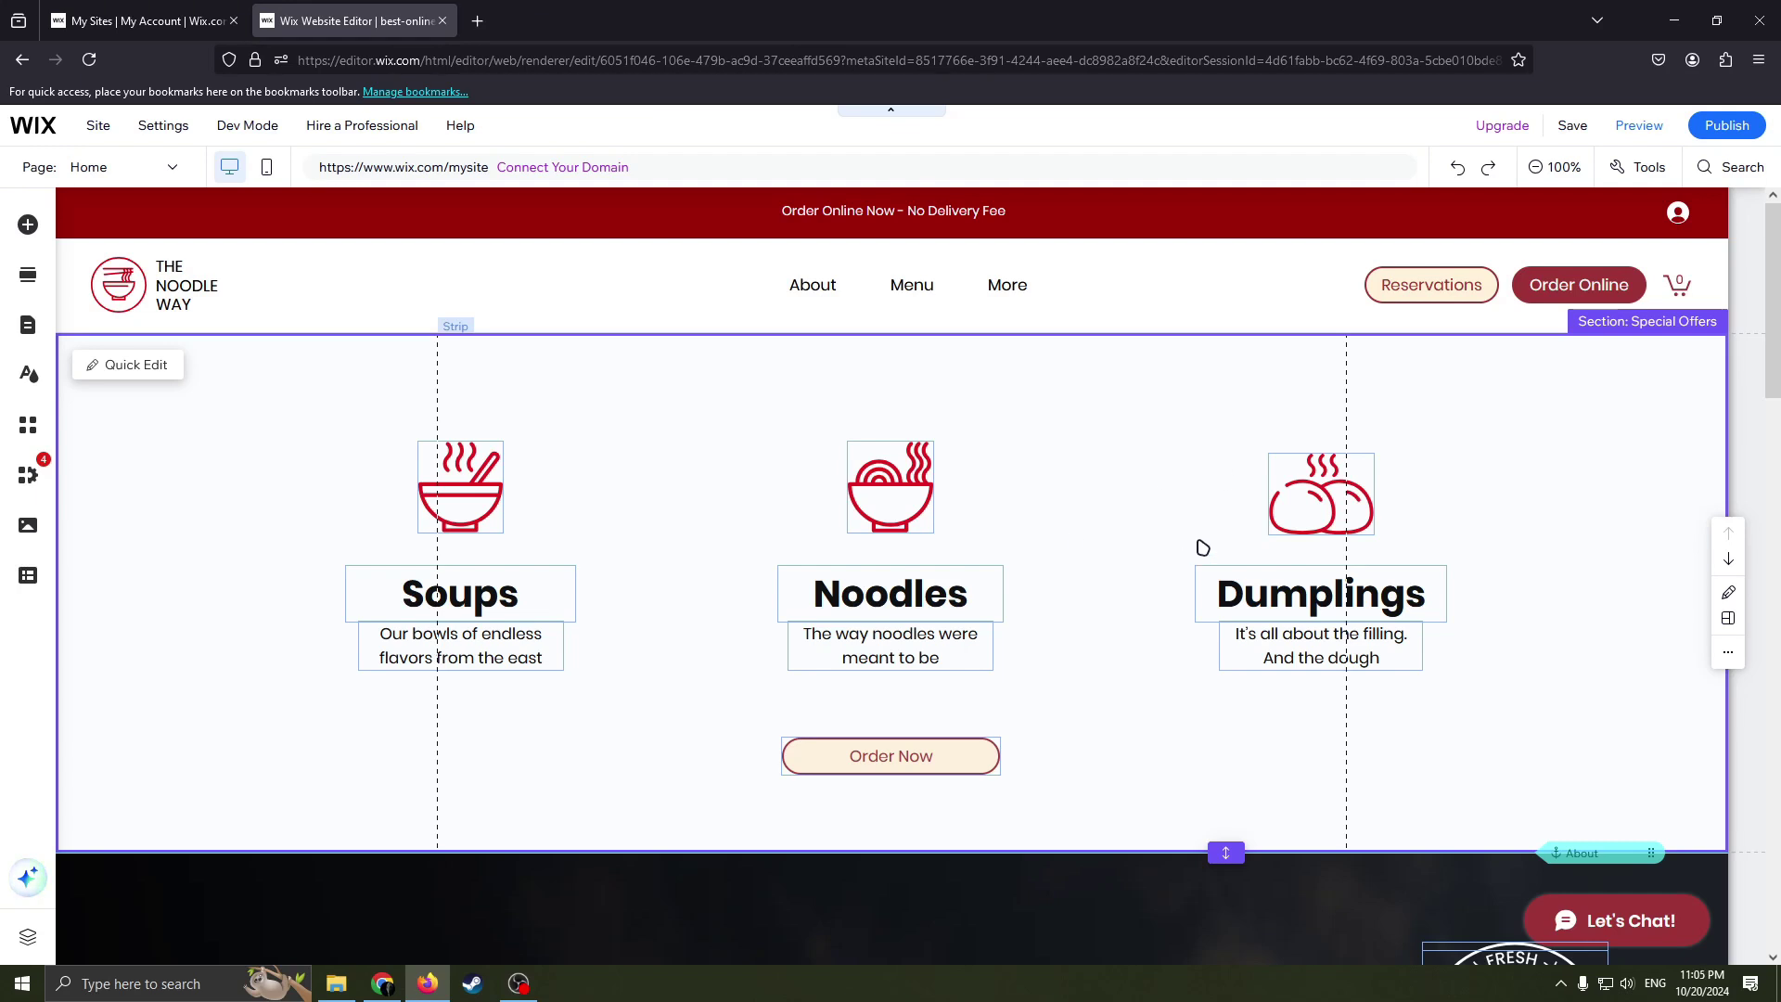
scroll(1196, 626, down, 2)
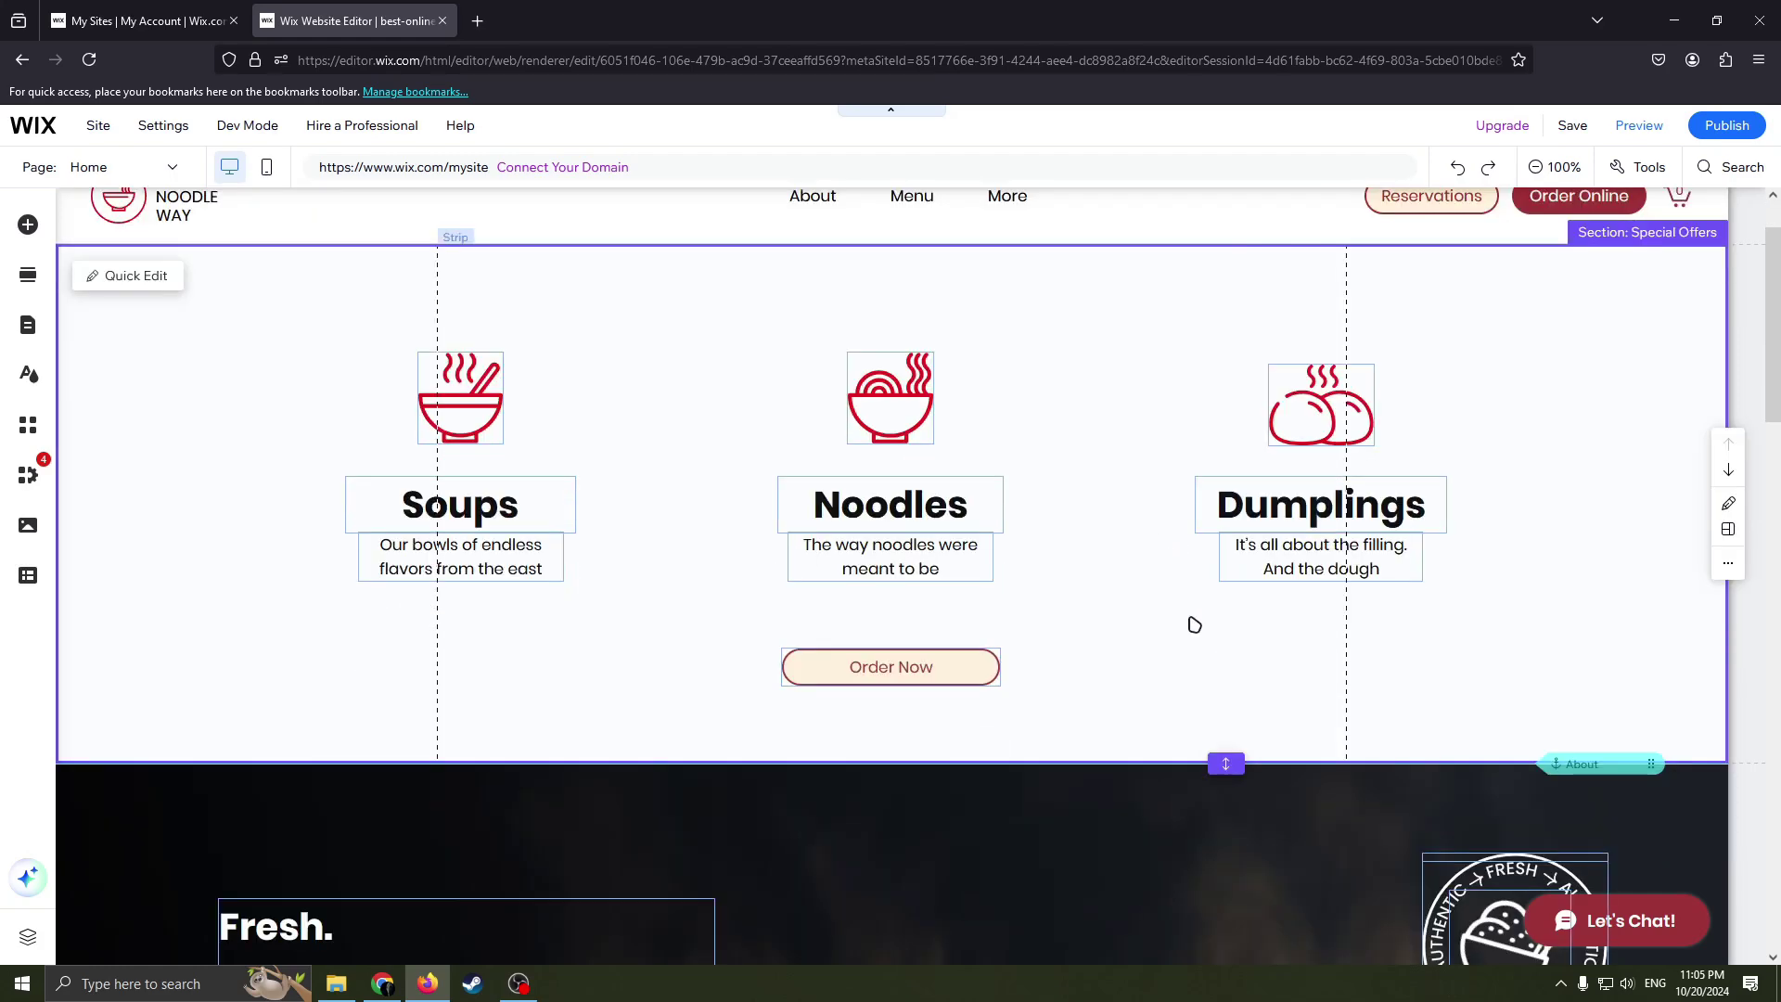
scroll(1197, 626, down, 3)
scroll(1140, 664, up, 5)
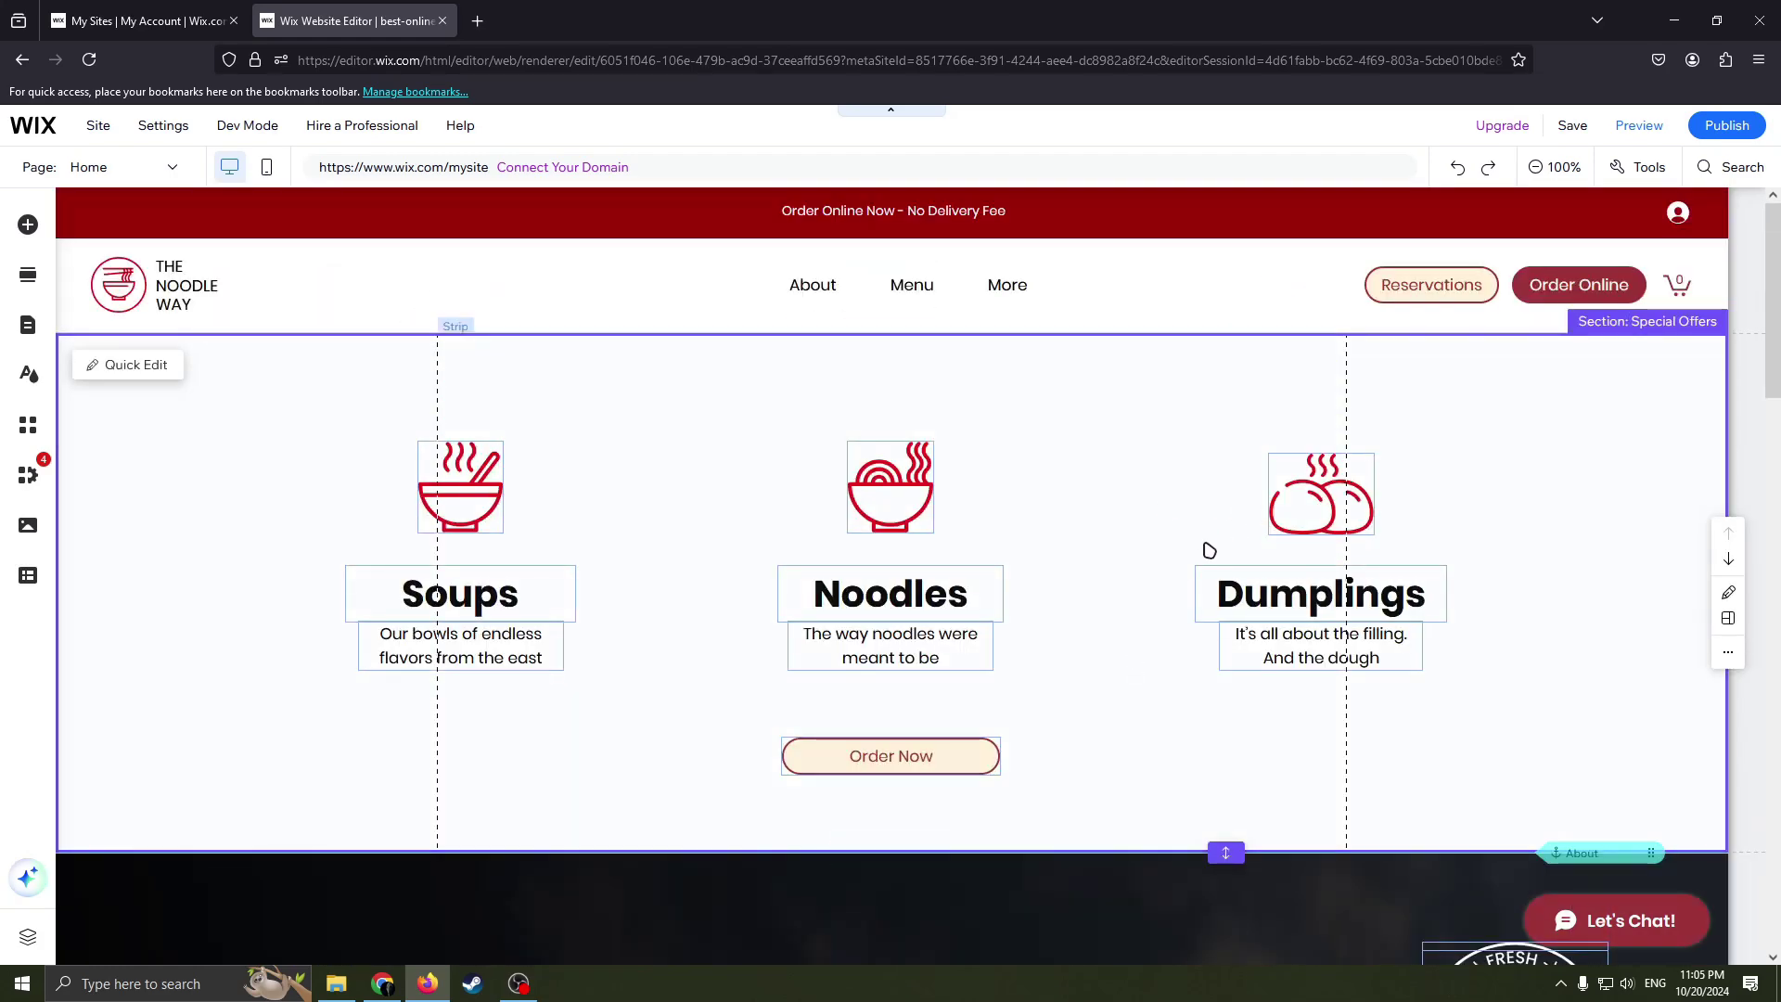